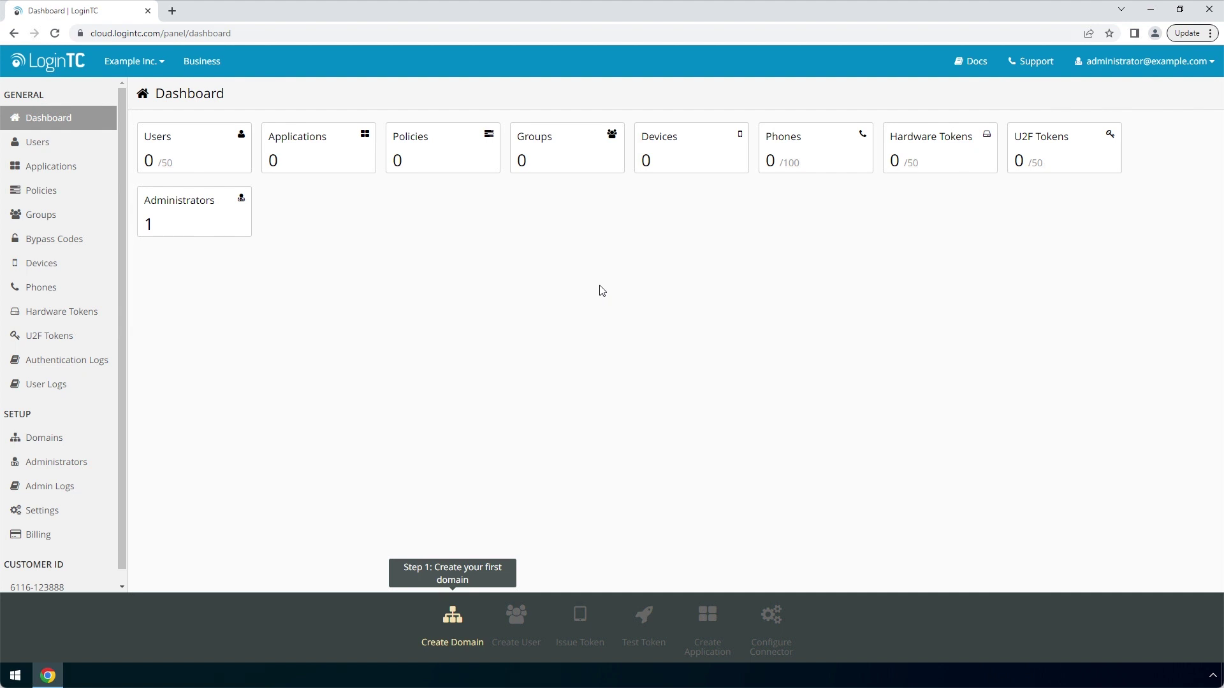
Create the first domain, 'Example Inc. Secure Access', using the uploaded example-inc-logo image as its icon
{"action": "left_click", "coordinate": [86, 444]}
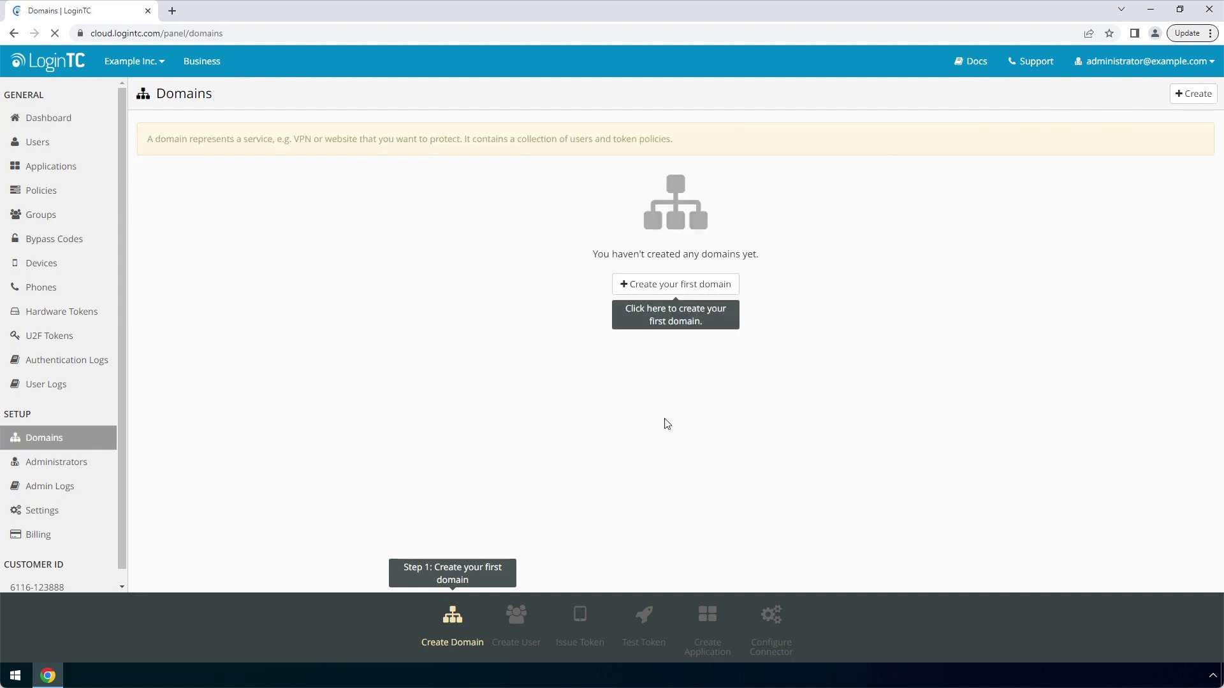
{"action": "left_click", "coordinate": [733, 290]}
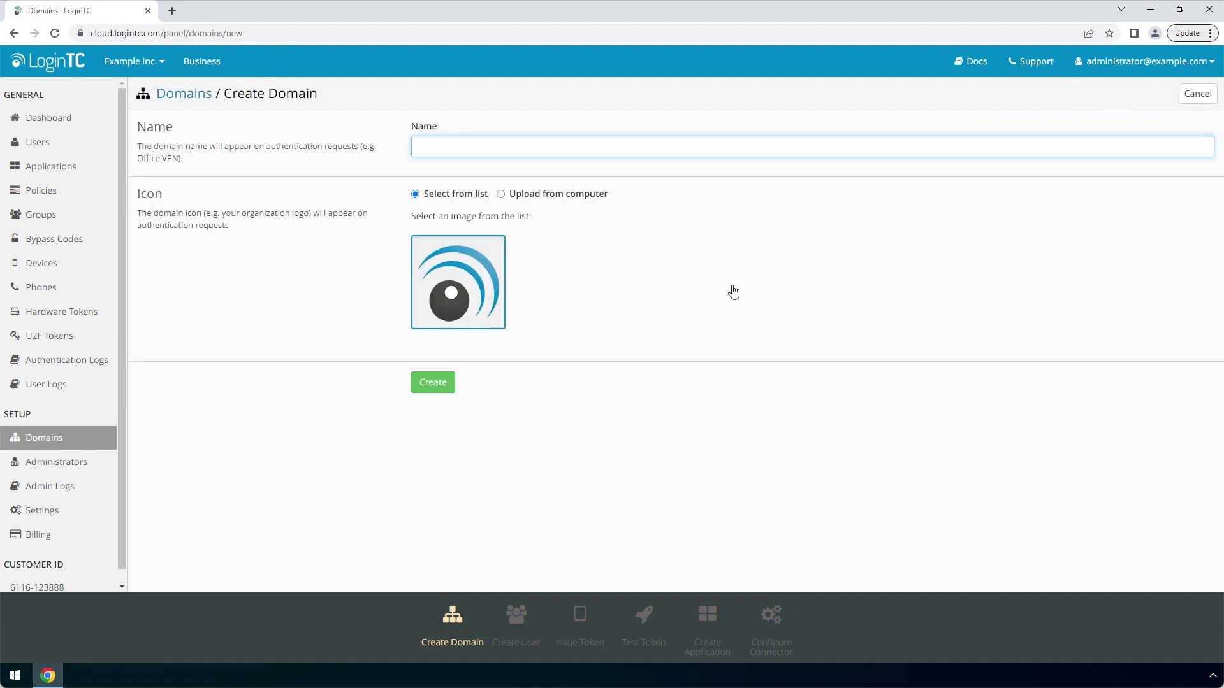
{"action": "type", "text": "Example Inc. Secure Access"}
{"action": "left_click", "coordinate": [575, 200]}
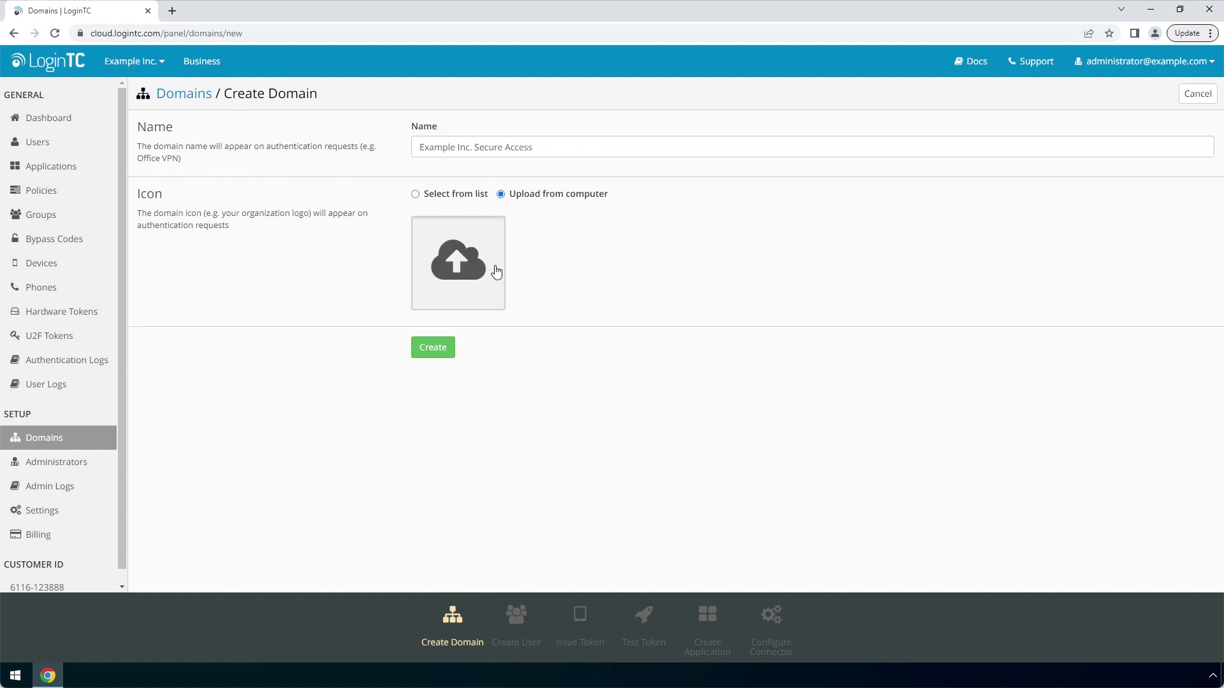
{"action": "left_click", "coordinate": [470, 264]}
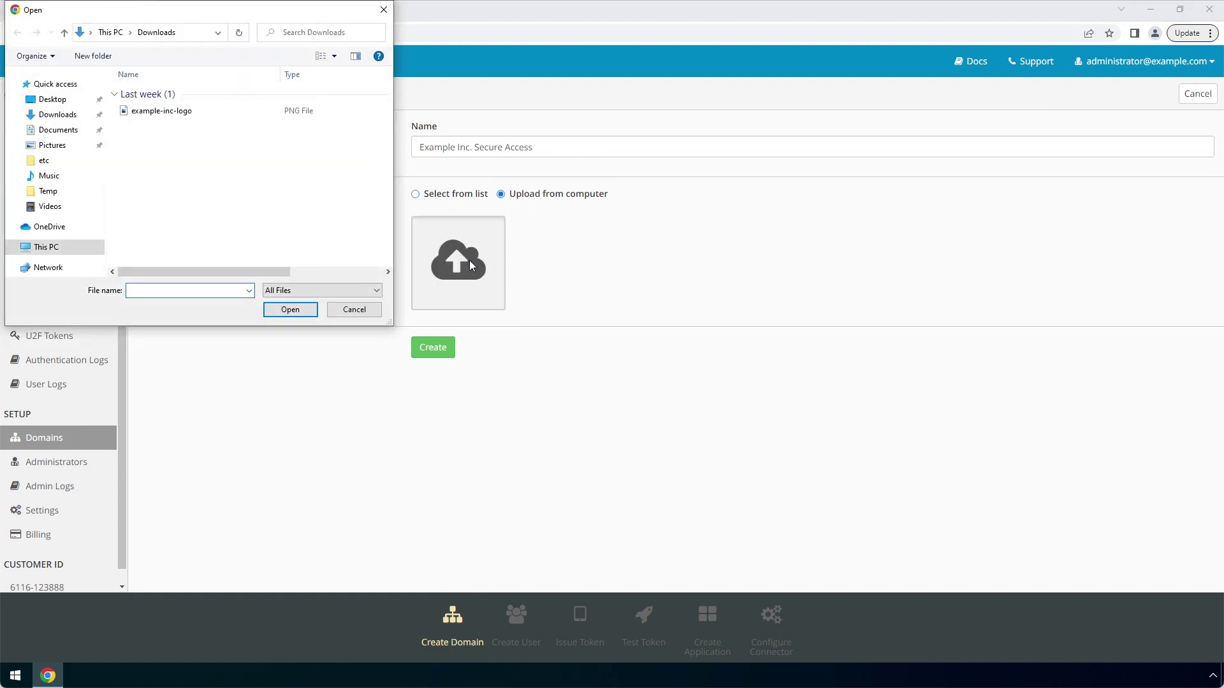
{"action": "left_click", "coordinate": [266, 111]}
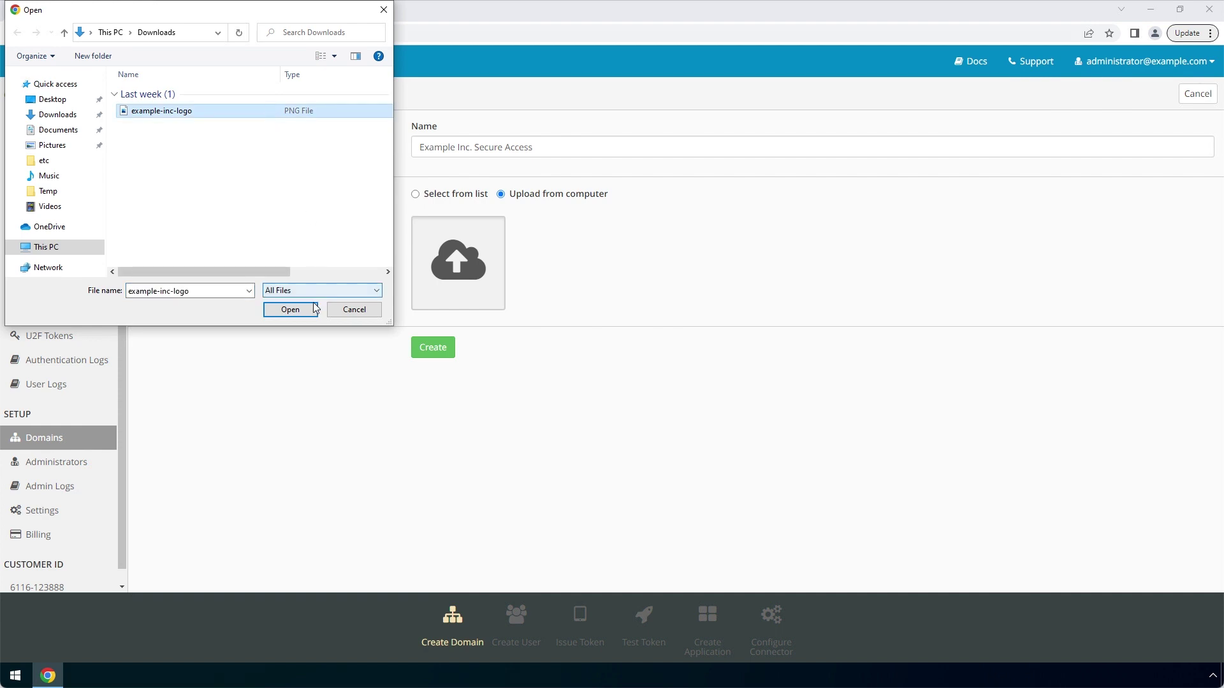
{"action": "left_click", "coordinate": [290, 310]}
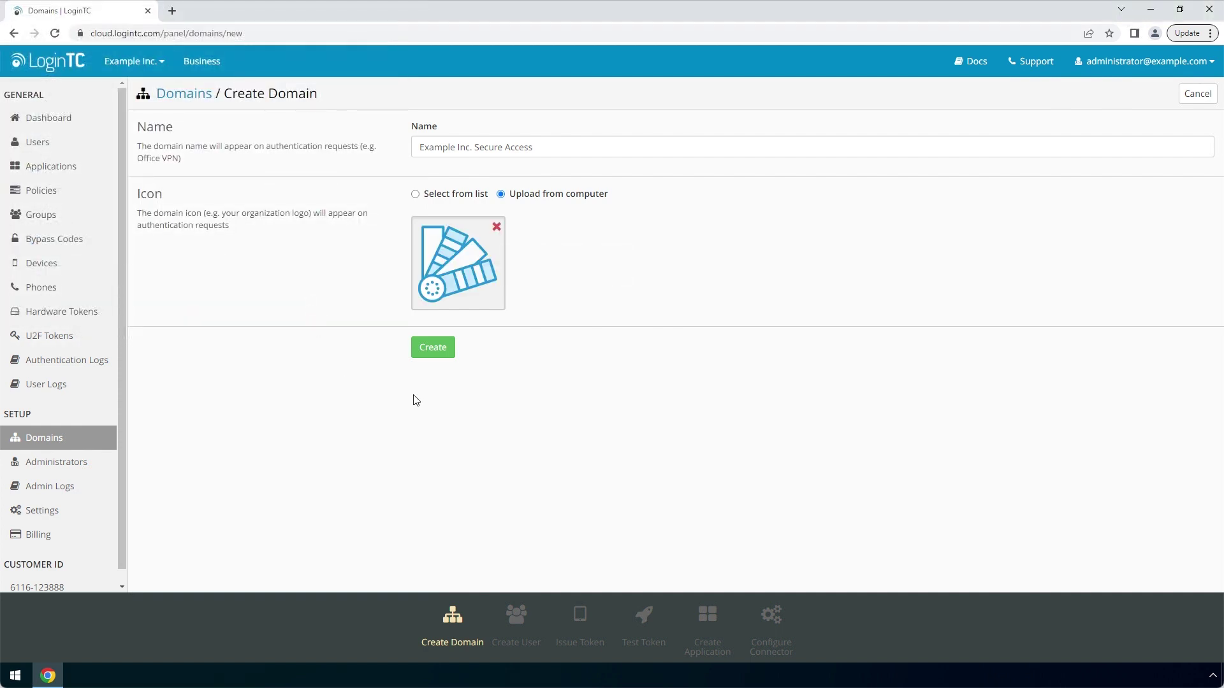
{"action": "left_click", "coordinate": [452, 354]}
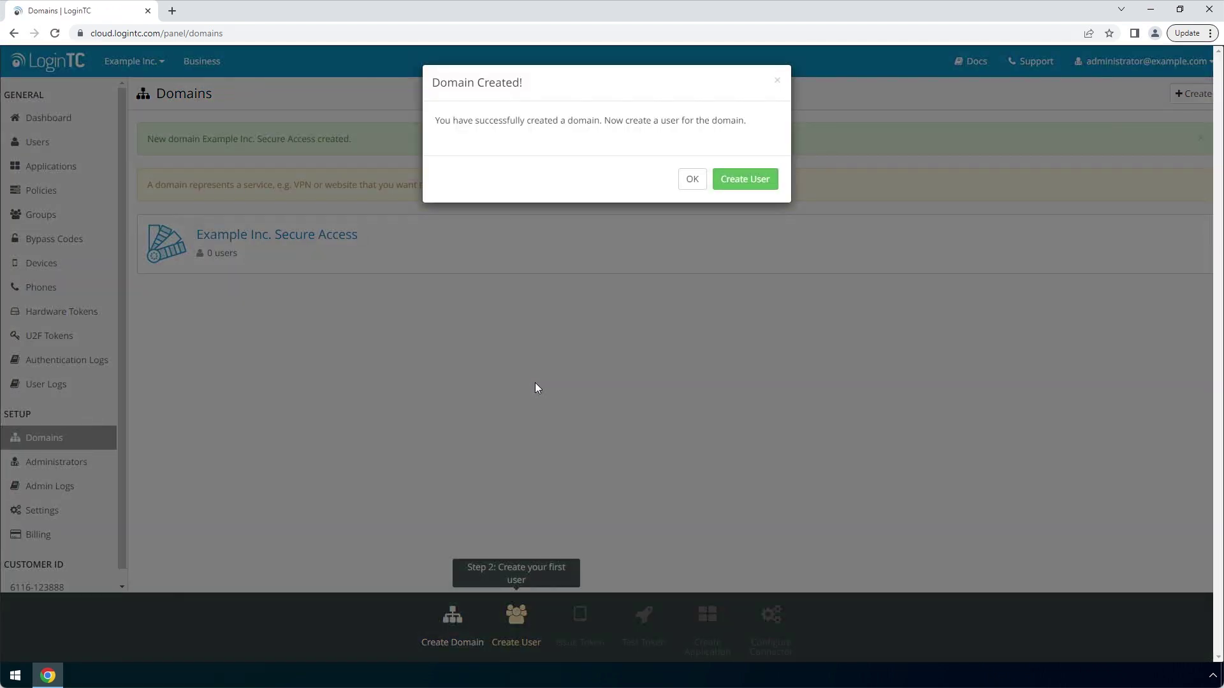
{"action": "left_click", "coordinate": [692, 179]}
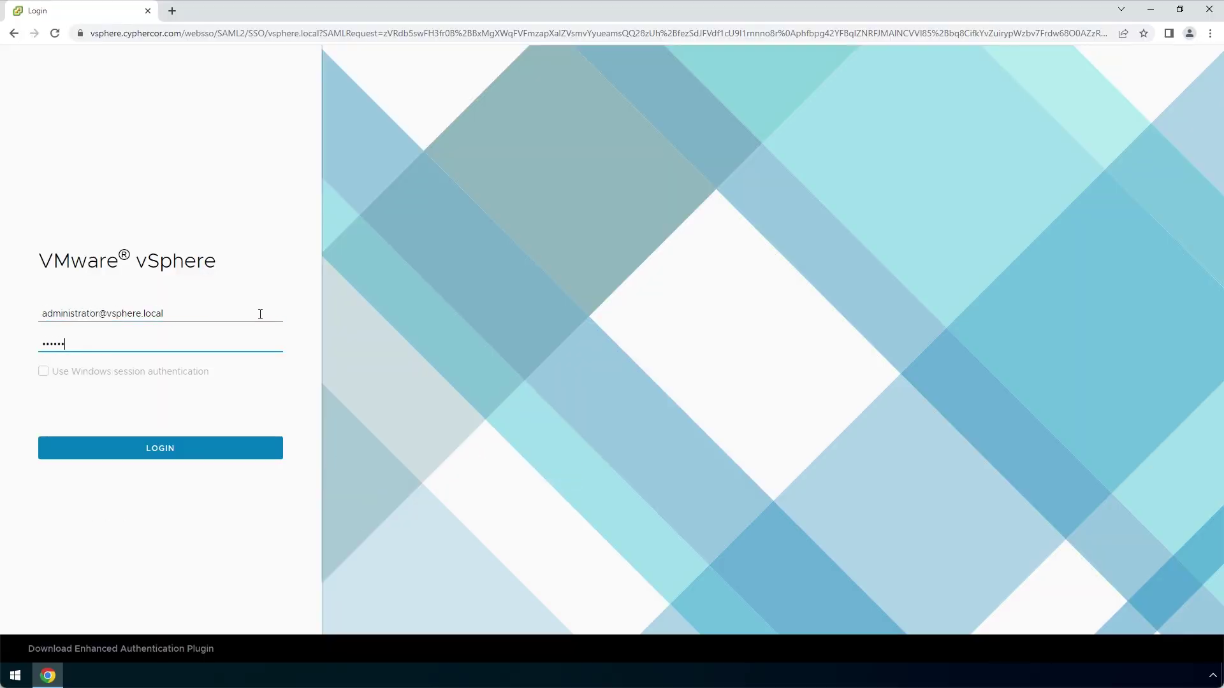
Log in to vSphere Client with the administrator credentials
{"action": "left_click", "coordinate": [273, 447]}
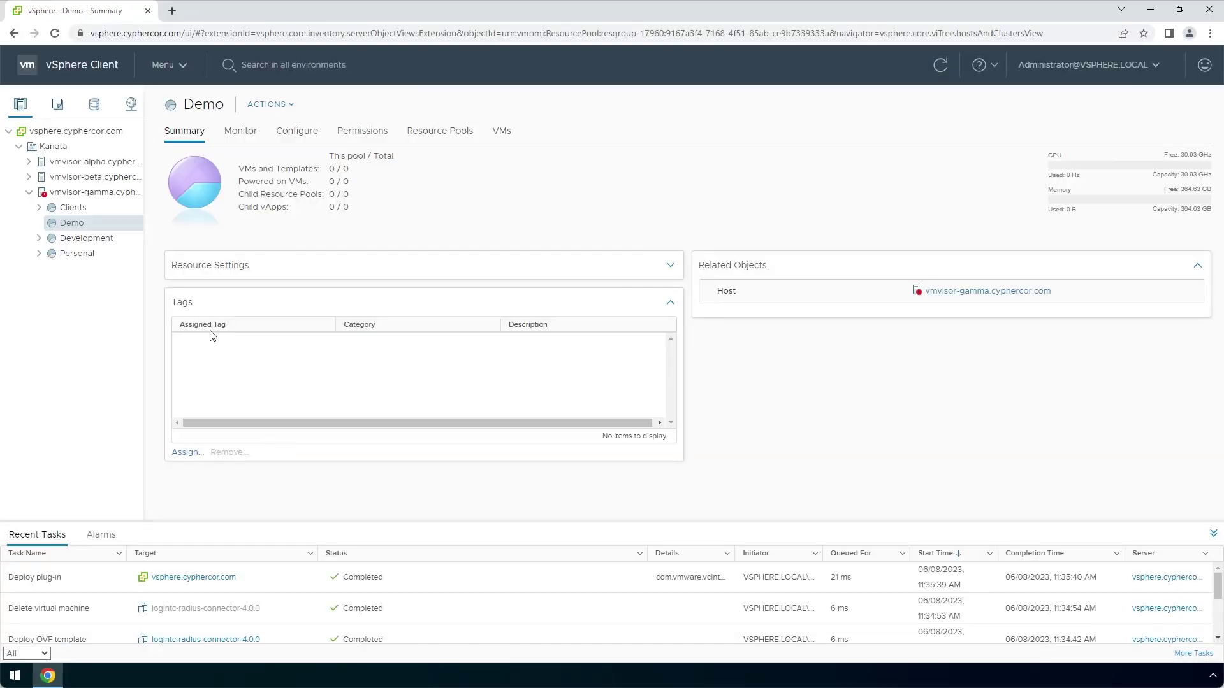
Start an OVF deployment into Demo from the local file logintc-radius-connector-4.0.0.ova
{"action": "right_click", "coordinate": [114, 224]}
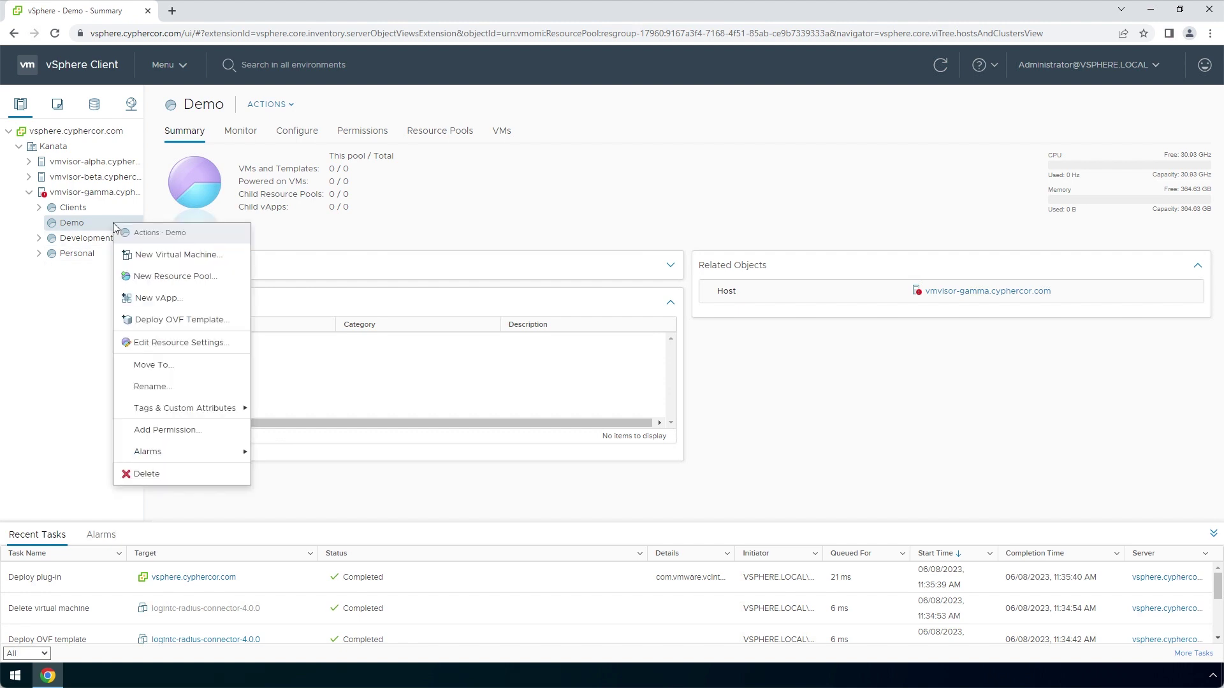
{"action": "left_click", "coordinate": [244, 321]}
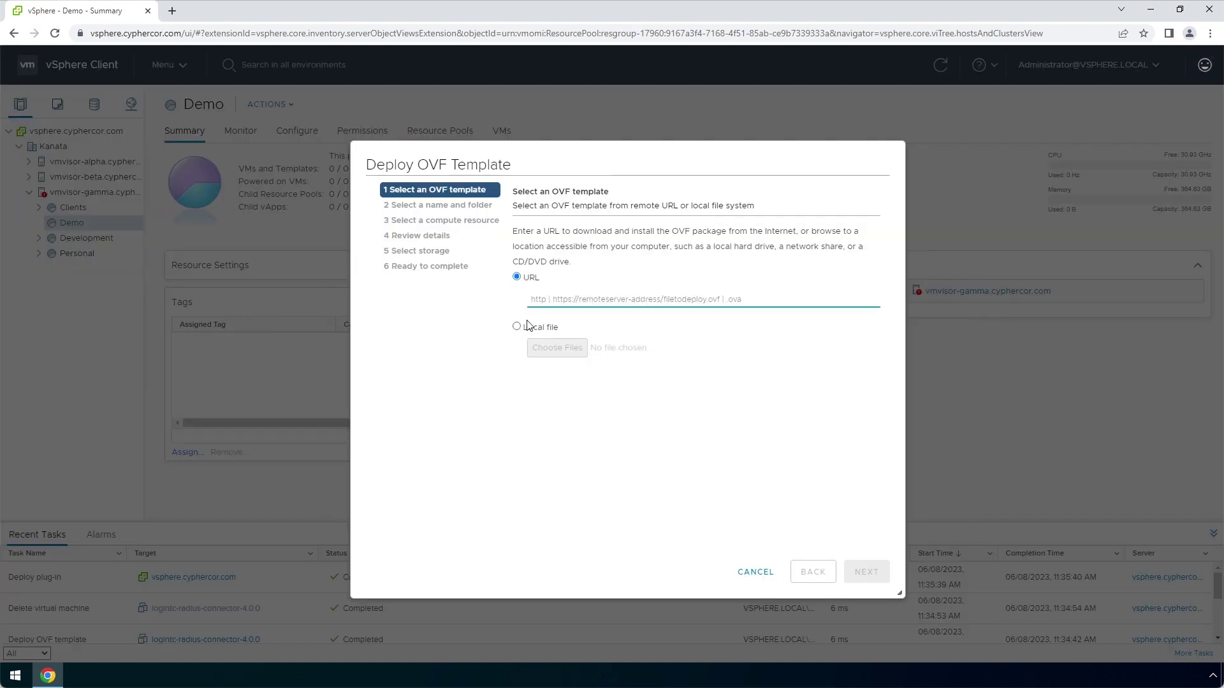
{"action": "left_click", "coordinate": [528, 328]}
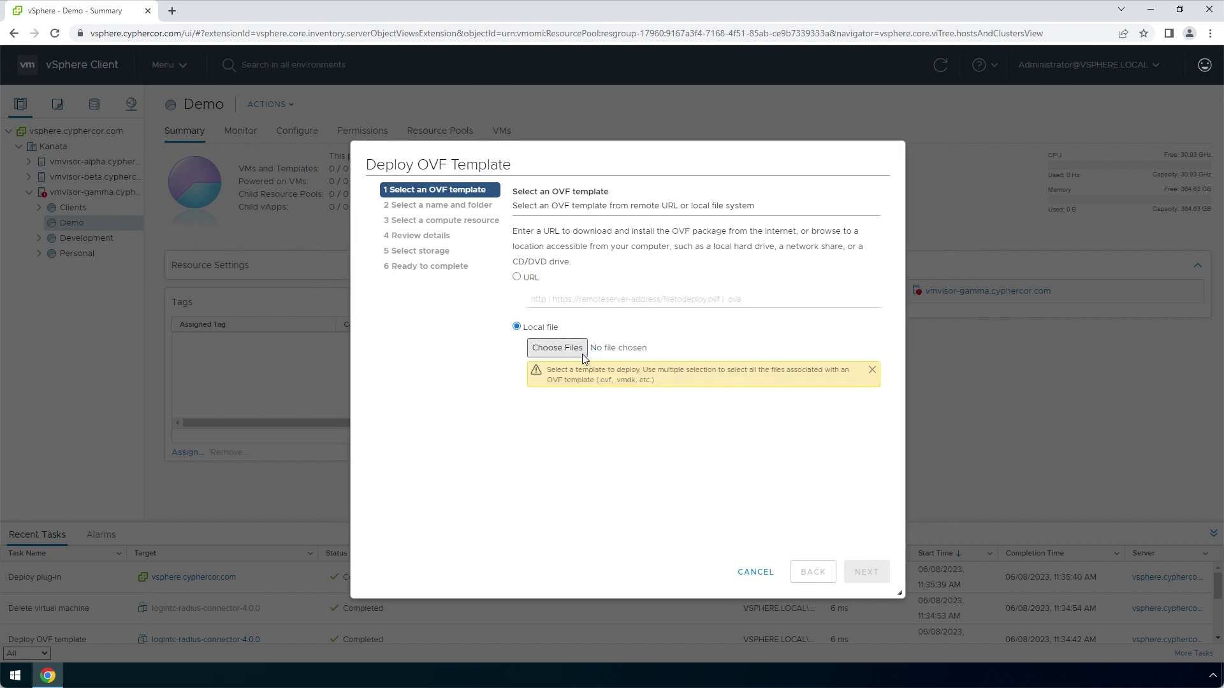
{"action": "left_click", "coordinate": [582, 354]}
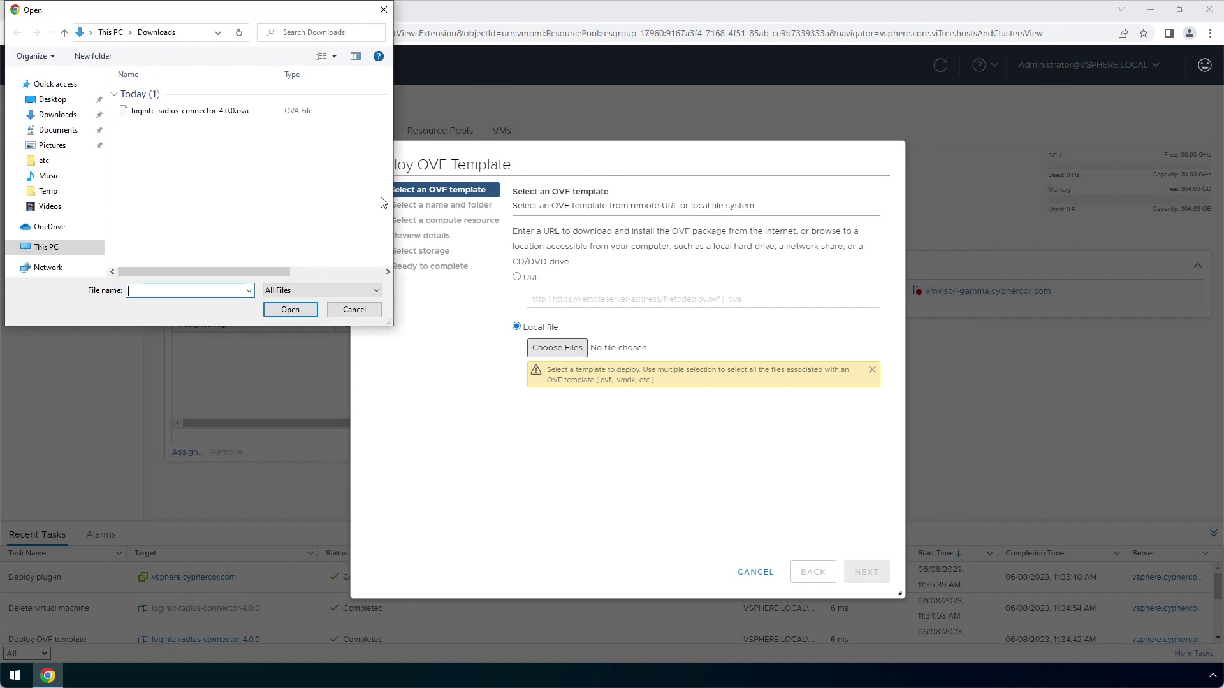
{"action": "left_click", "coordinate": [265, 114]}
{"action": "left_click", "coordinate": [312, 311]}
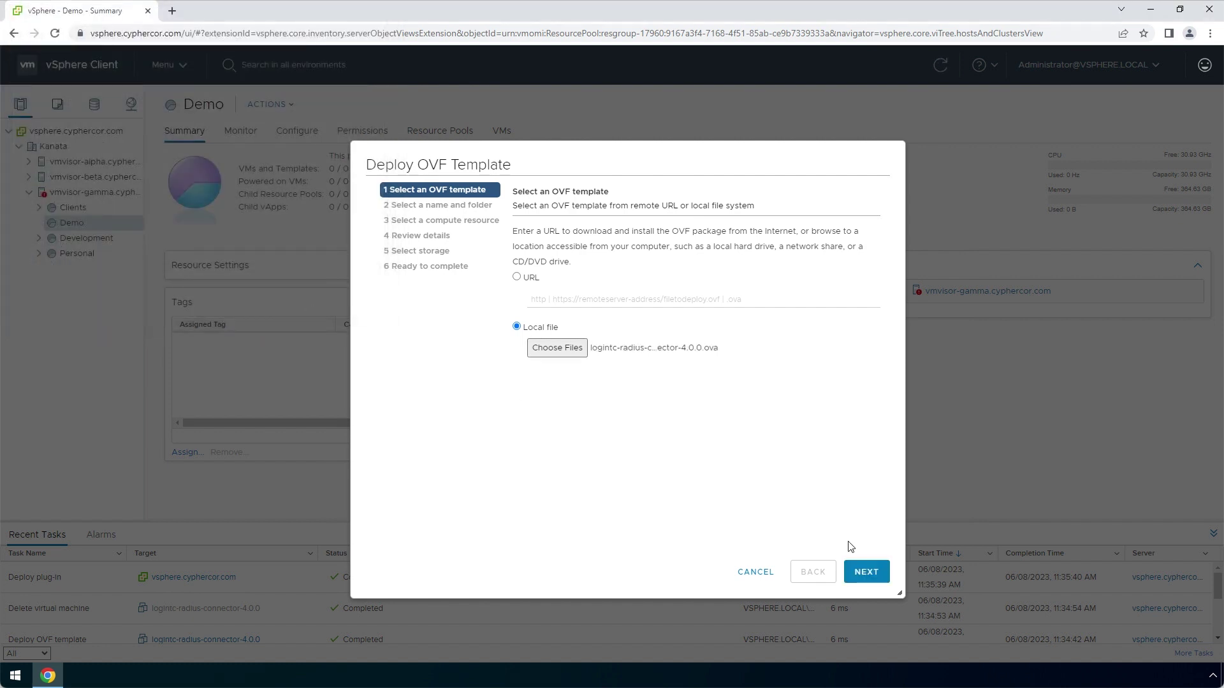
Name the VM logintc-radius-connector-4.0.0, store it on vmvisor-gamma-hdd with the Labs network, and deploy
{"action": "left_click", "coordinate": [883, 574]}
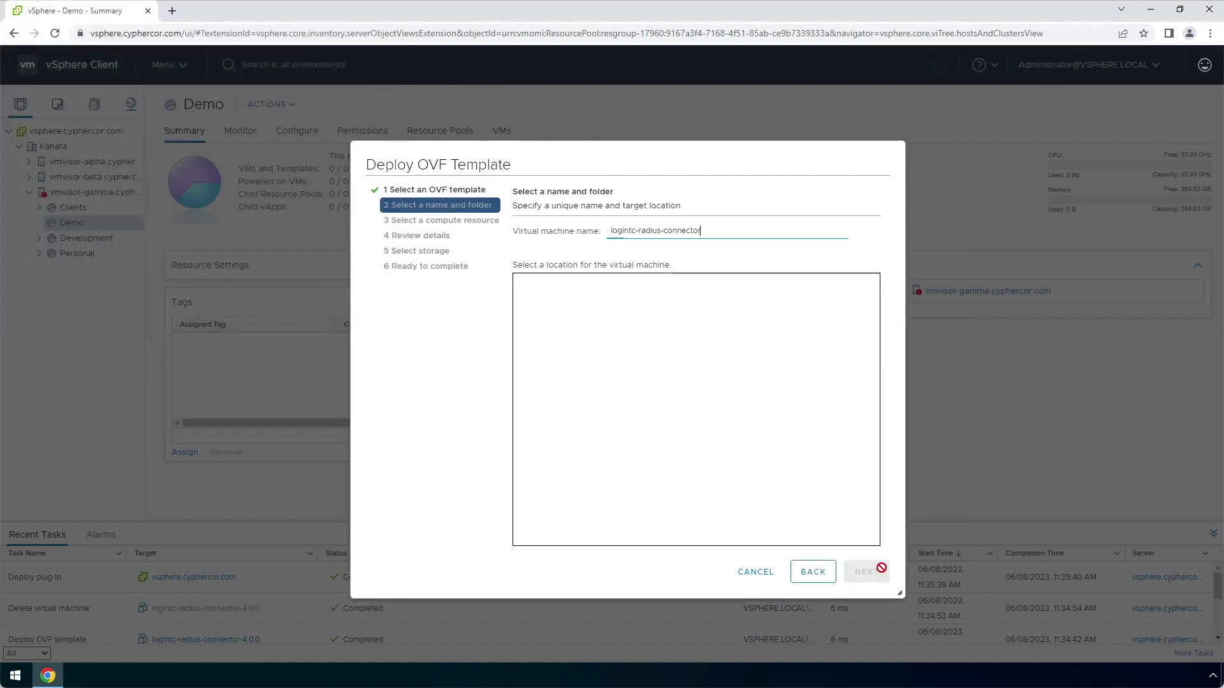
{"action": "type", "text": ".0.0"}
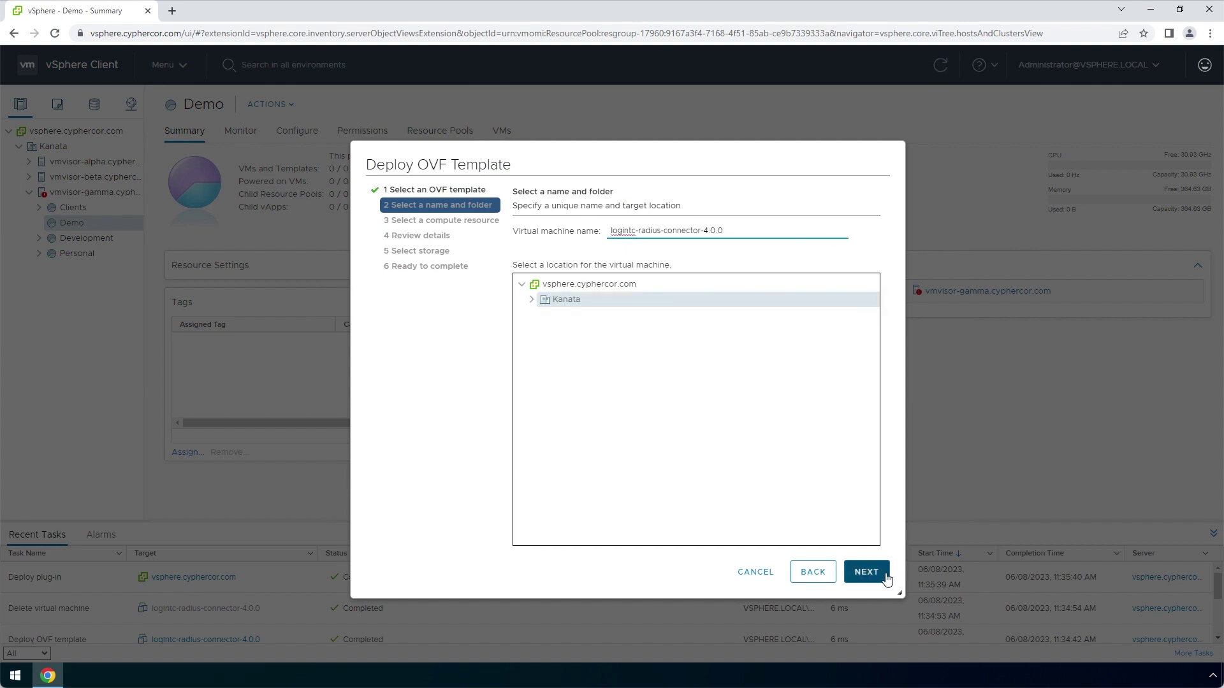
{"action": "left_click", "coordinate": [886, 579]}
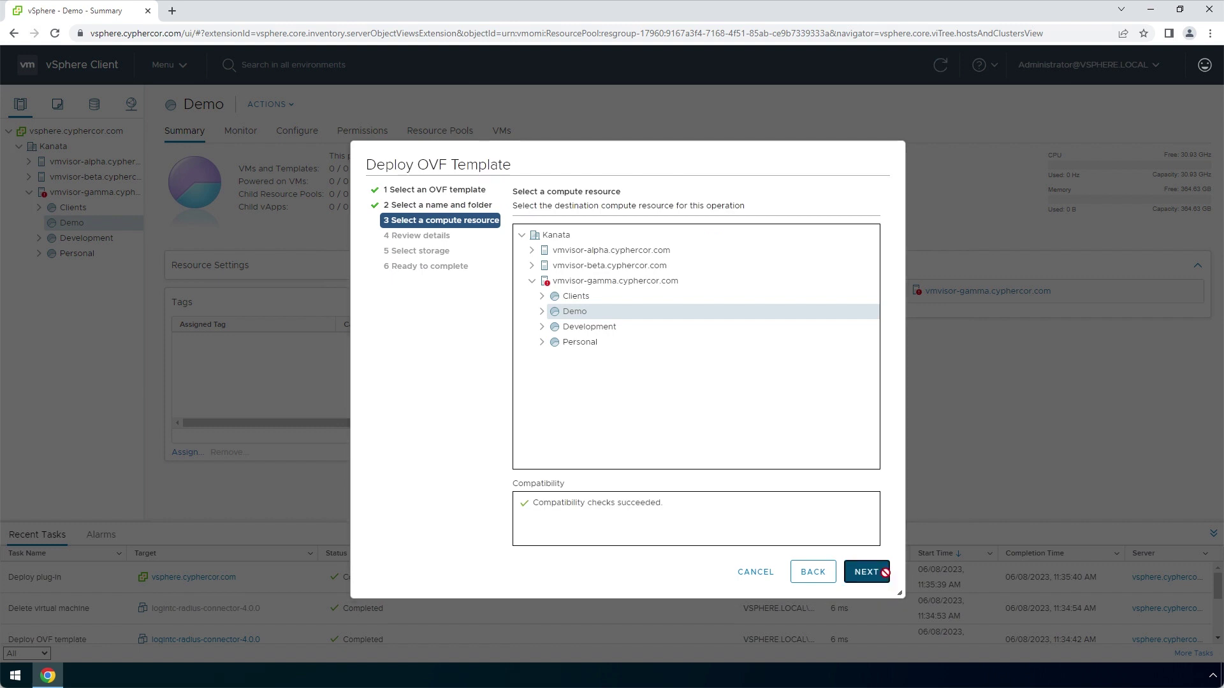
{"action": "left_click", "coordinate": [886, 579]}
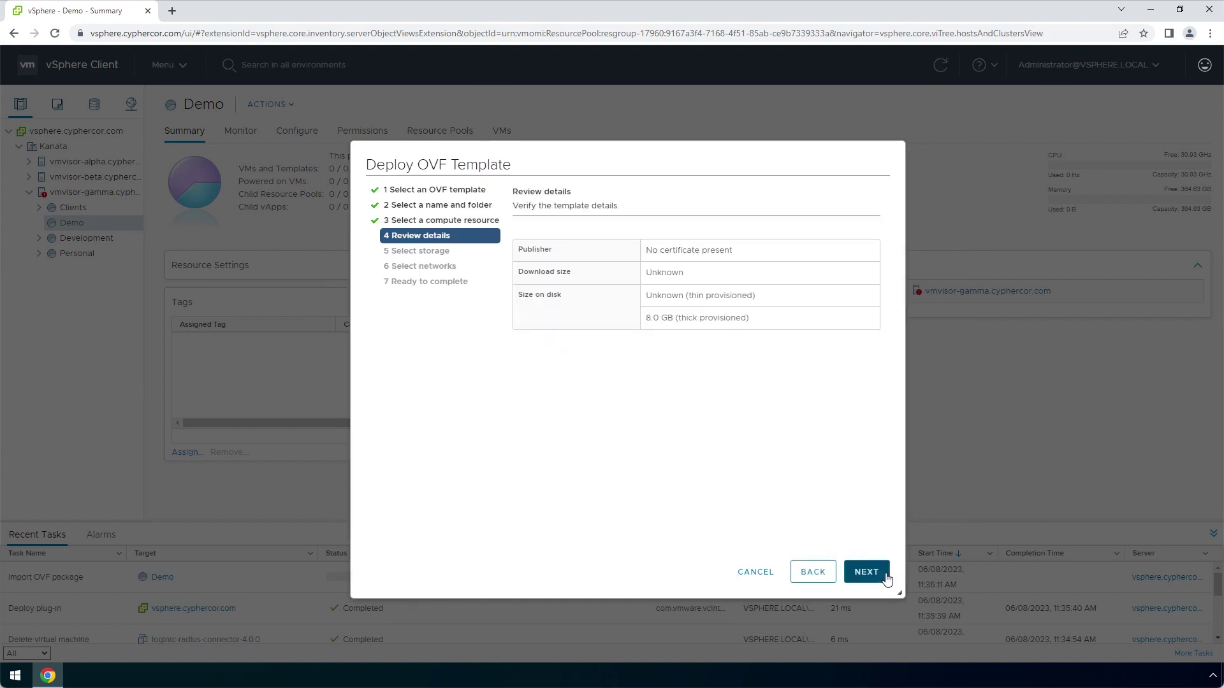
{"action": "left_click", "coordinate": [886, 580]}
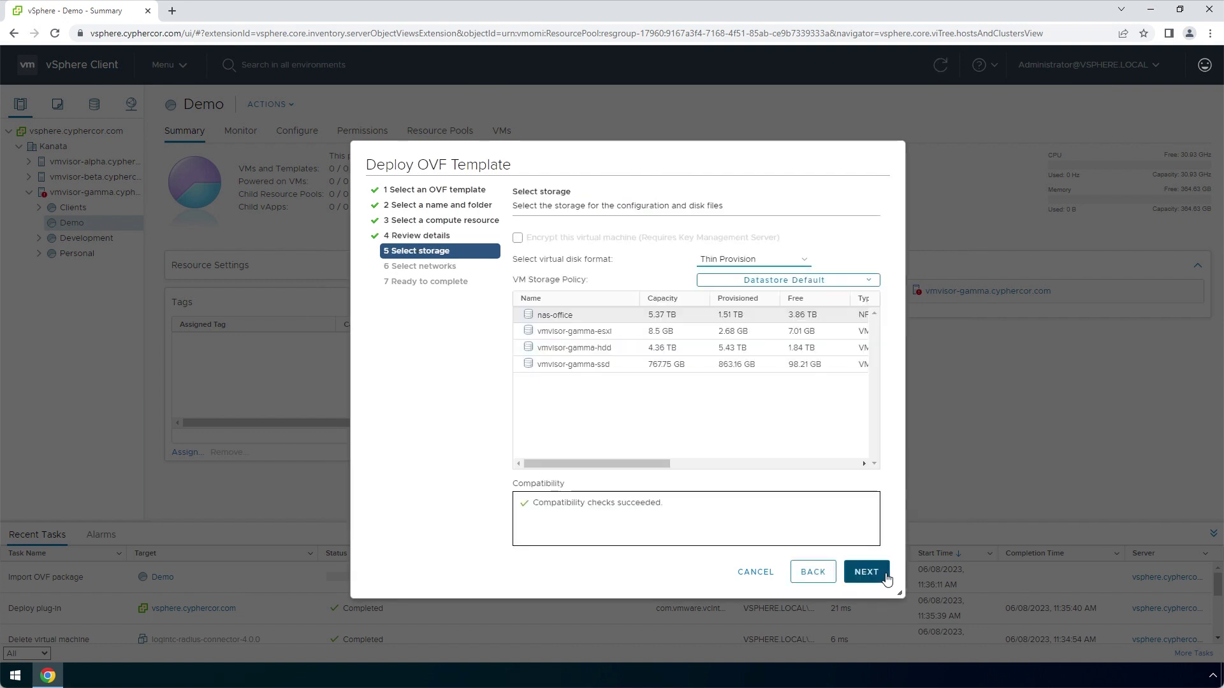
{"action": "left_click", "coordinate": [843, 347]}
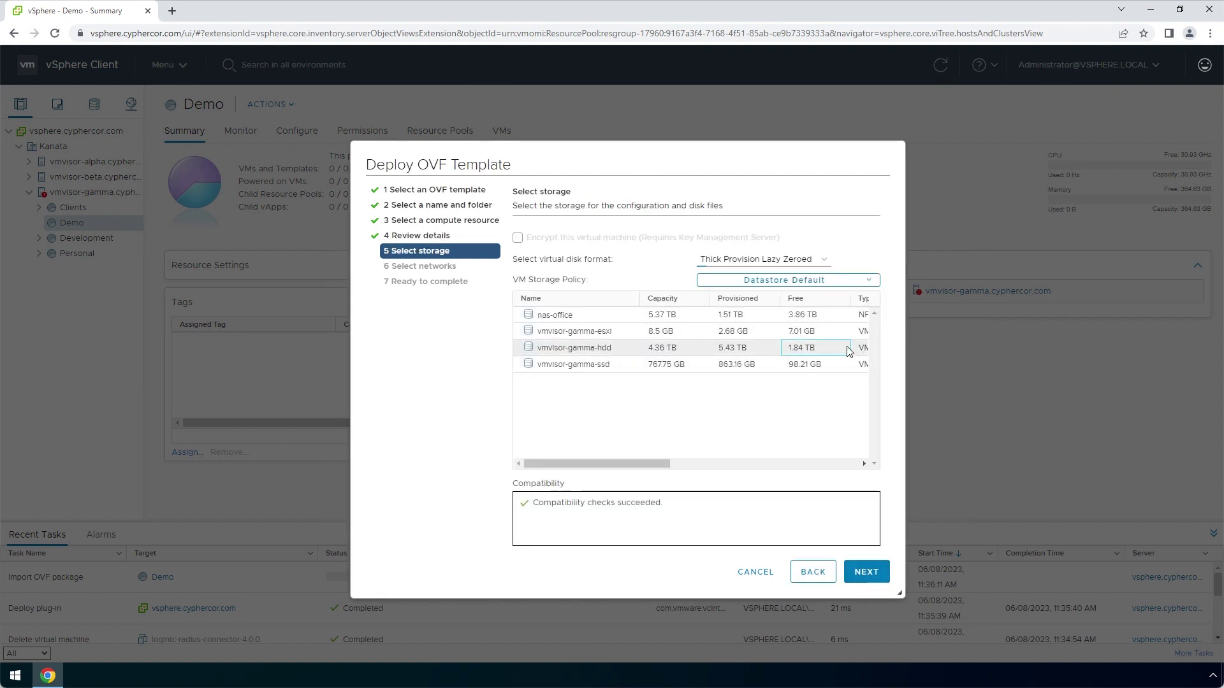
{"action": "left_click", "coordinate": [884, 581]}
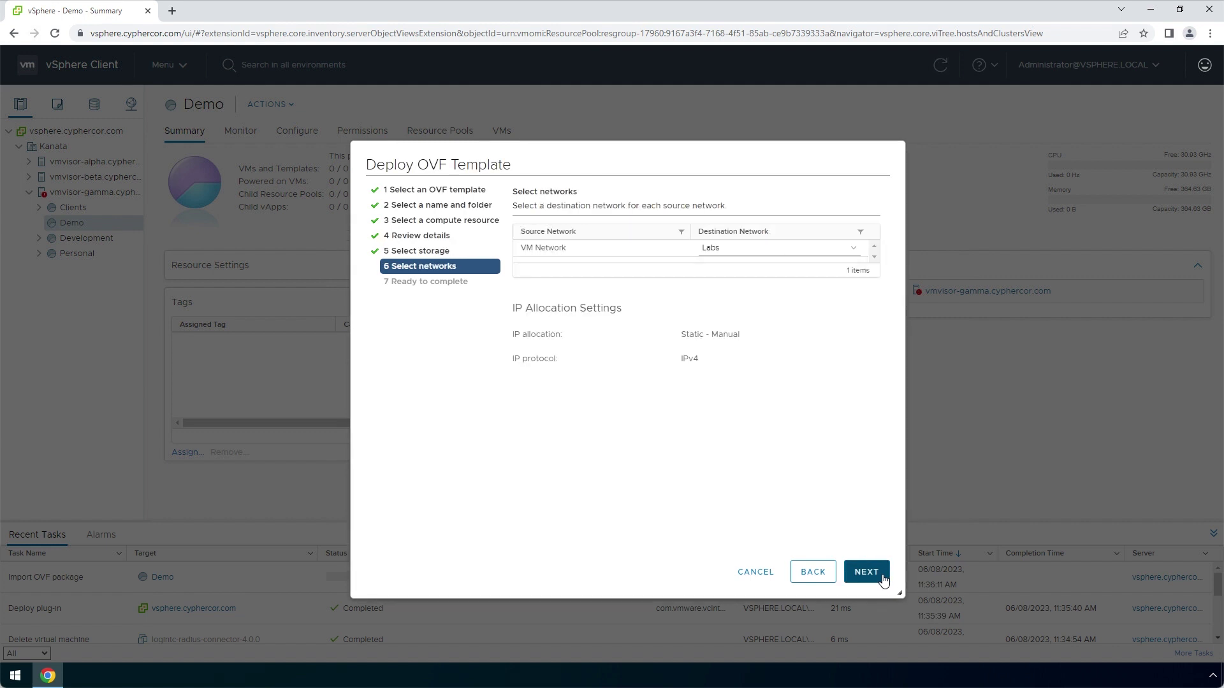
{"action": "left_click", "coordinate": [883, 580]}
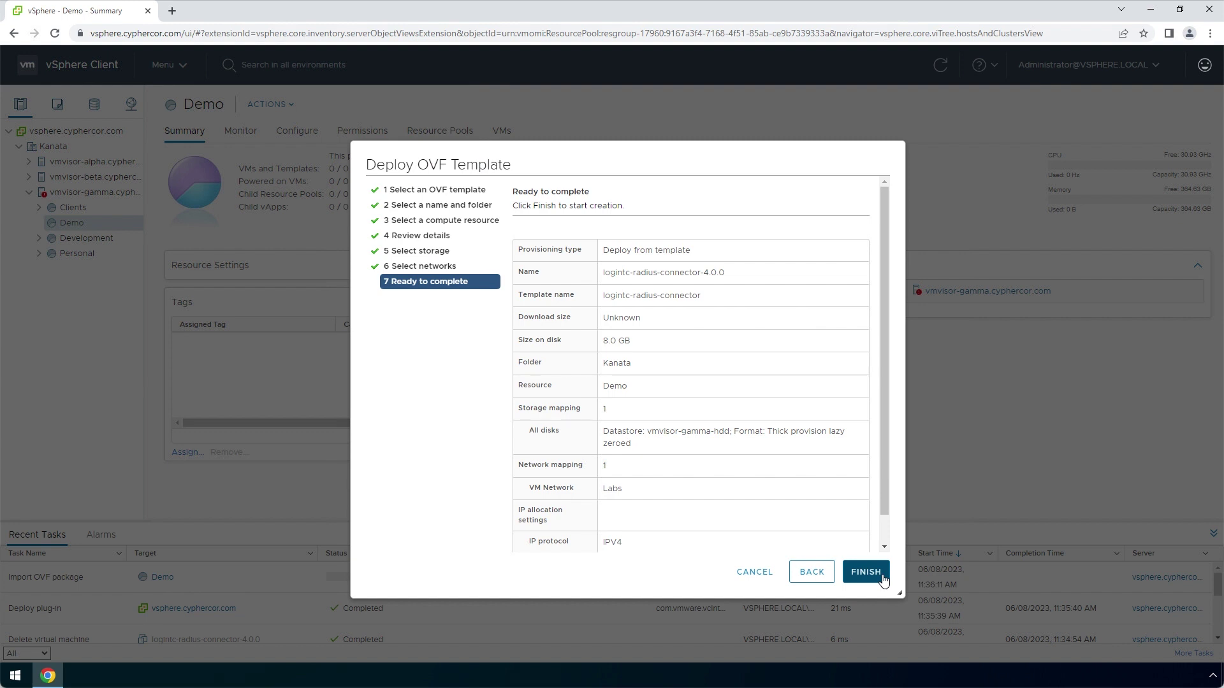
{"action": "left_click", "coordinate": [883, 578]}
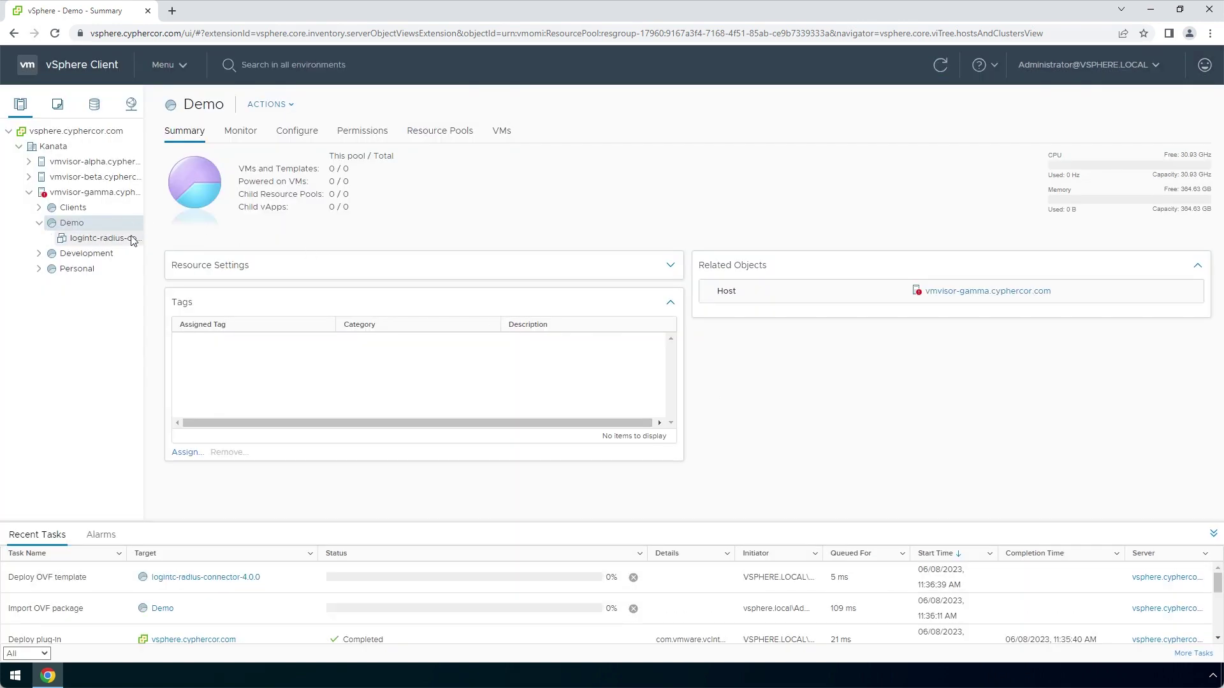
Select the logintc-radius-connector-4.0.0 VM and launch its Web Console
{"action": "left_click", "coordinate": [133, 242]}
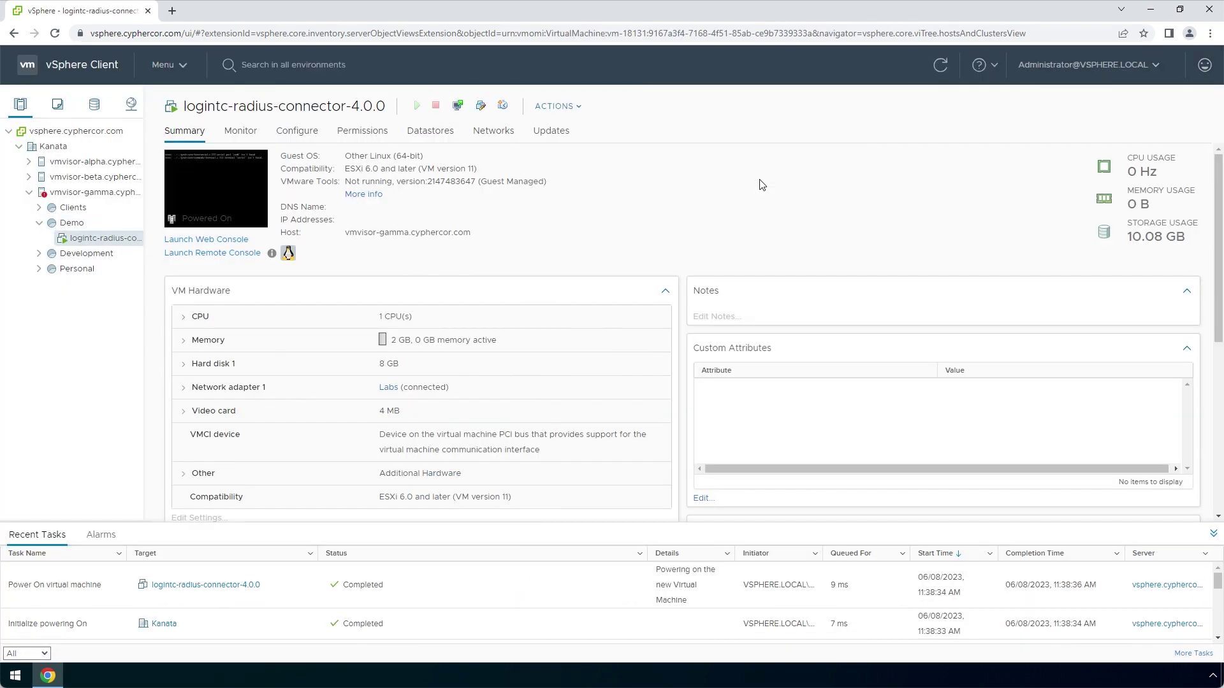
{"action": "left_click", "coordinate": [243, 188]}
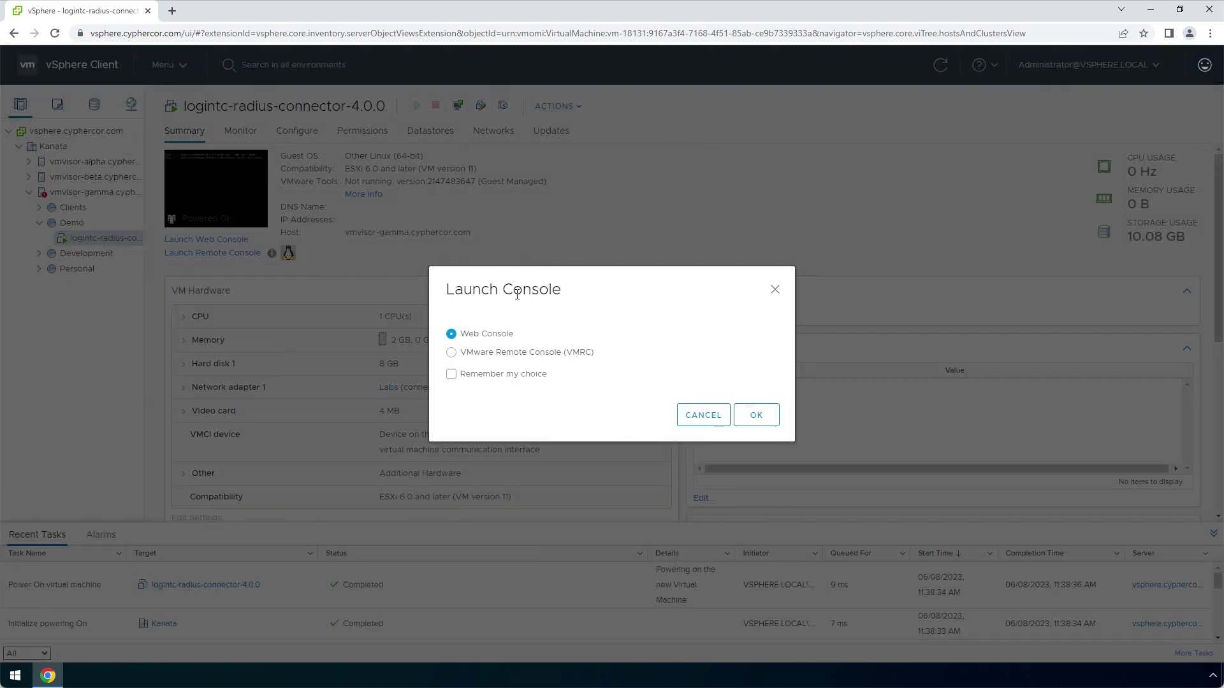
{"action": "left_click", "coordinate": [772, 413]}
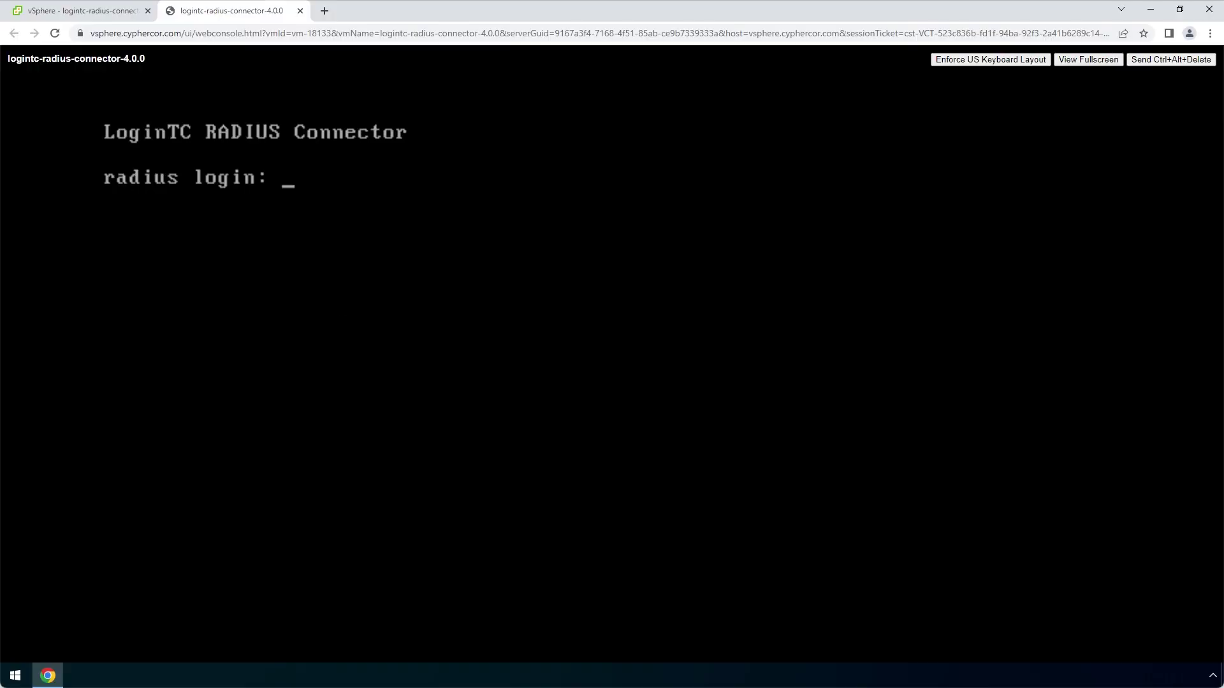
Log in to the connector console as logintc-user with the account password
{"action": "type", "text": "logintc-user"}
{"action": "key", "text": "Return"}
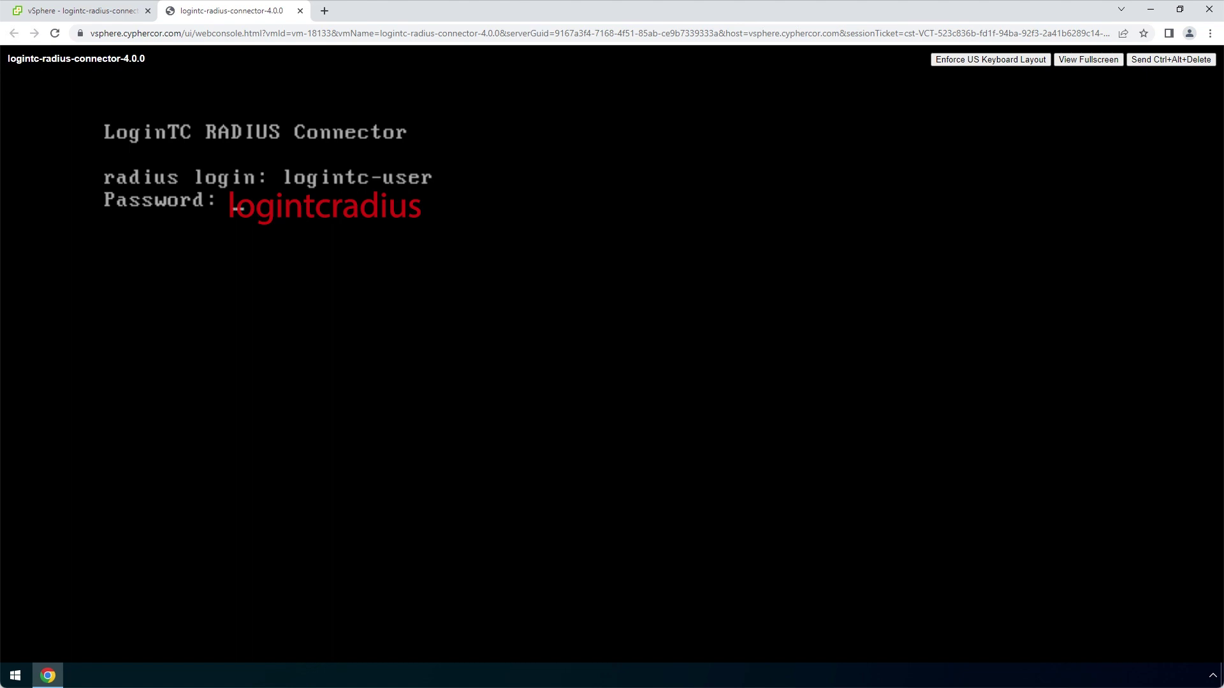
{"action": "key", "text": "Return"}
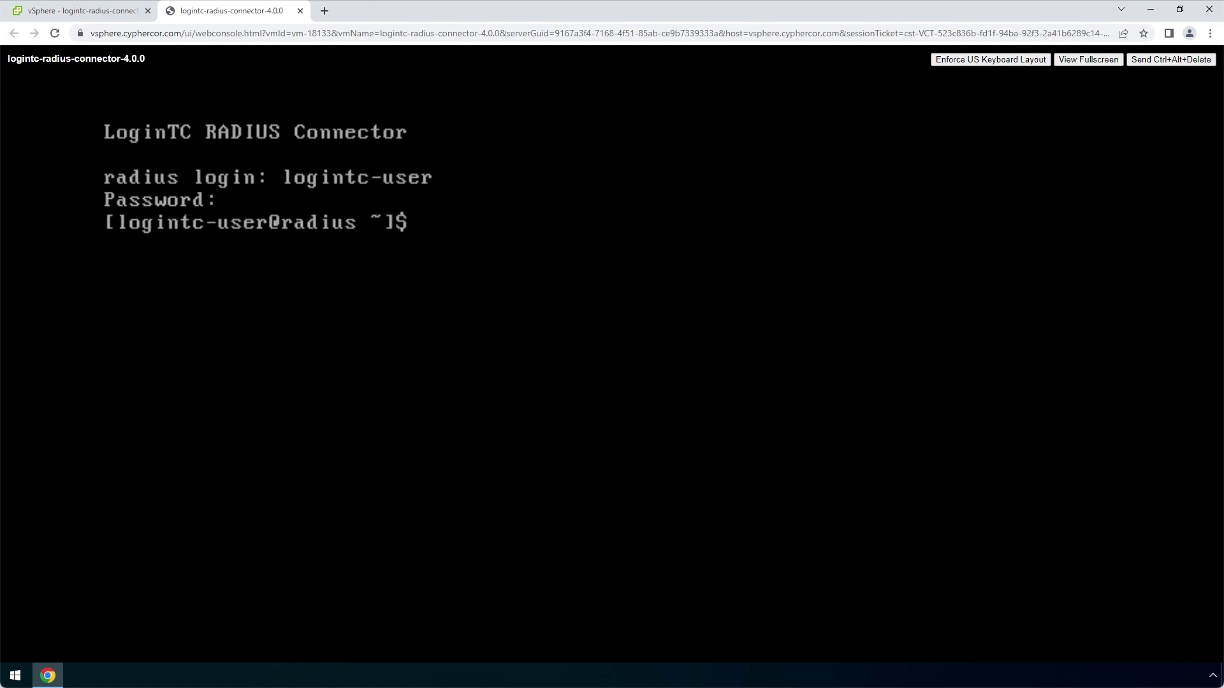
Run setup and enter the existing password followed by the new password
{"action": "type", "text": "setup"}
{"action": "key", "text": "Return"}
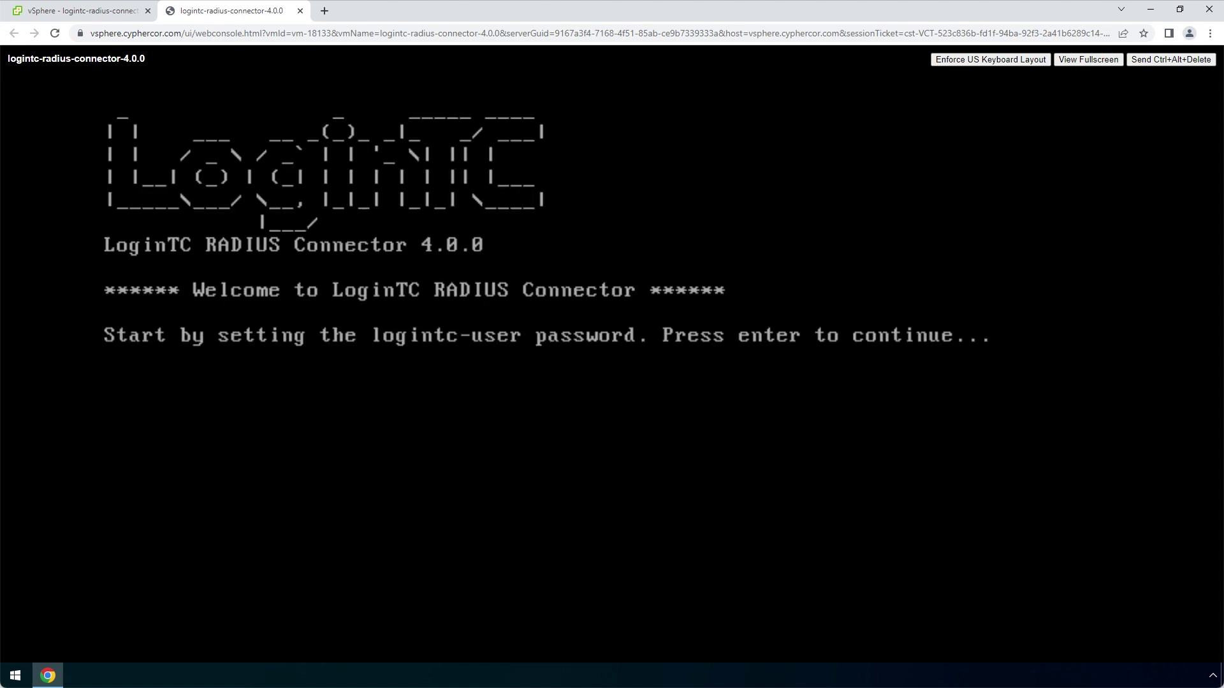
{"action": "key", "text": "Return"}
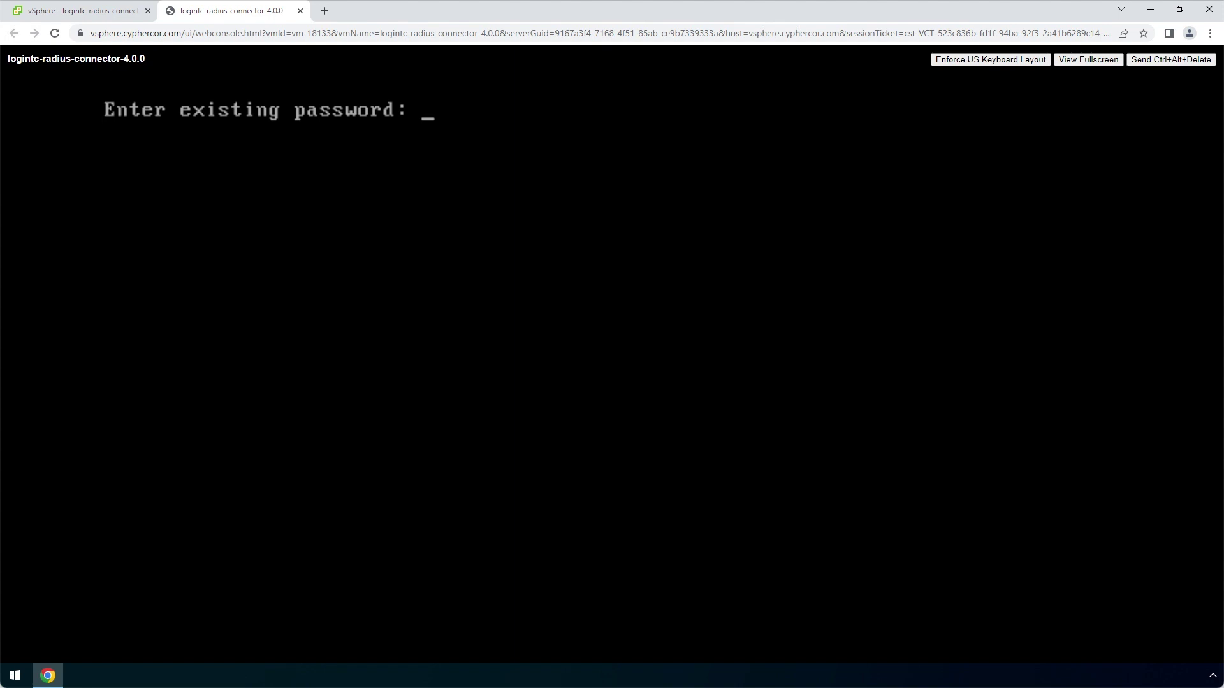
{"action": "key", "text": "Return"}
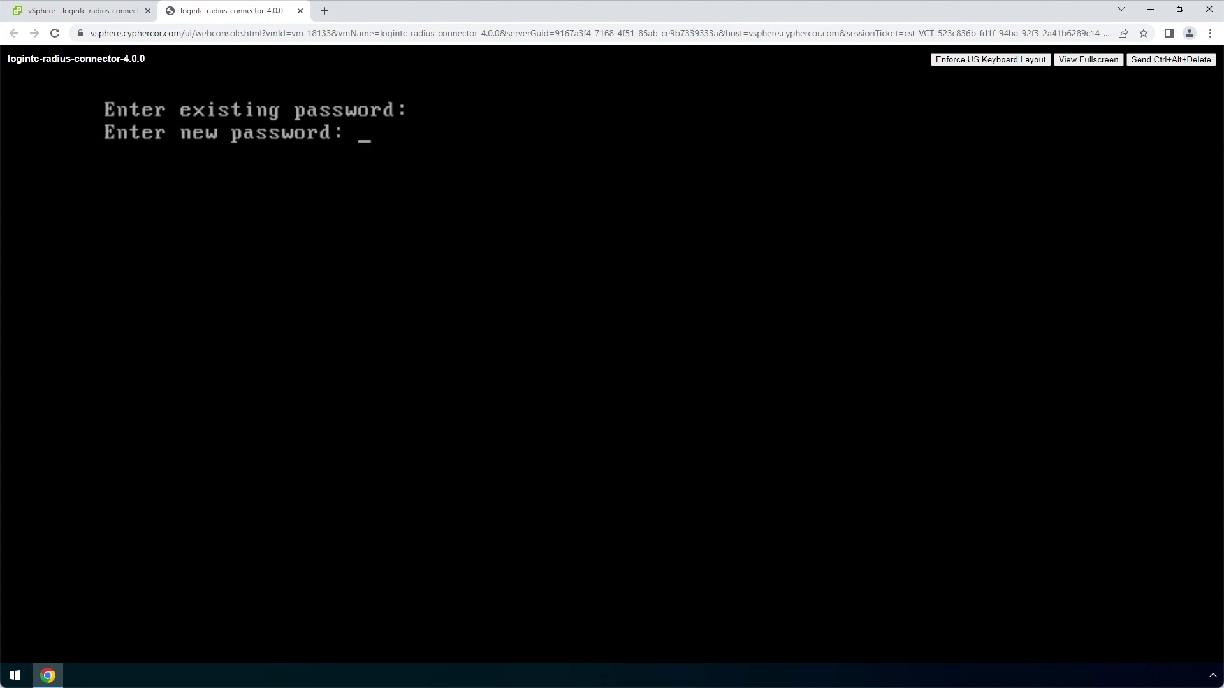
{"action": "key", "text": "Return"}
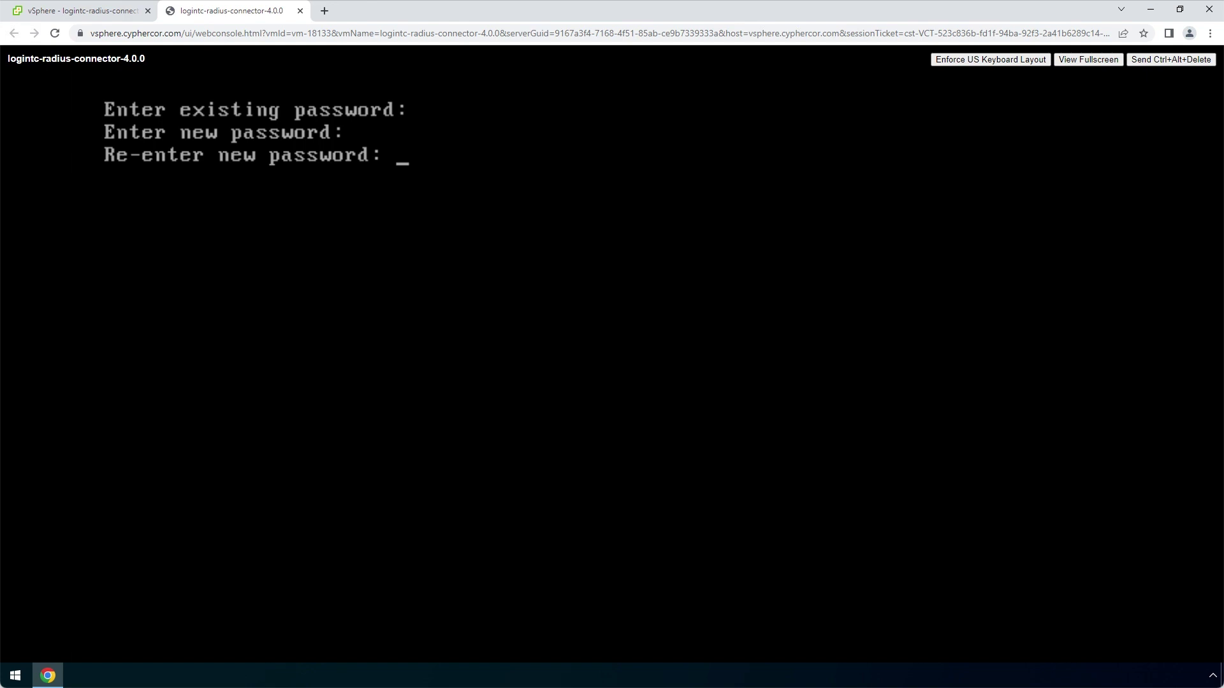
Re-enter the new password and choose menu option 1, Configure Network
{"action": "key", "text": "Return"}
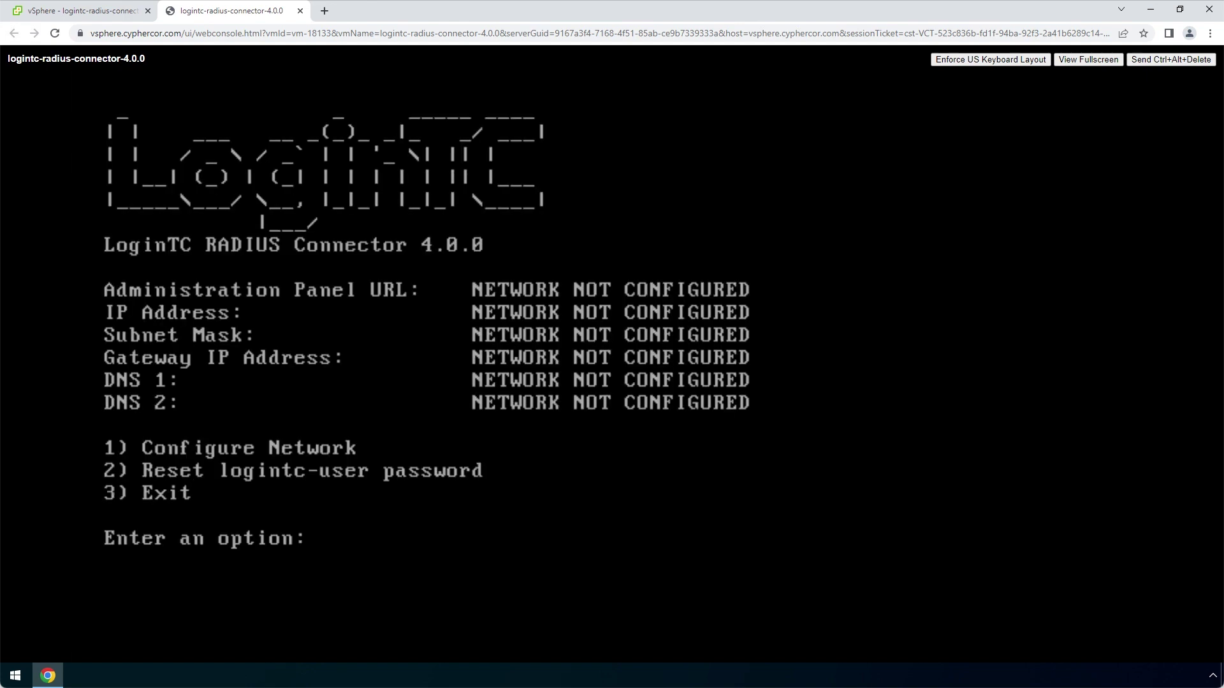
{"action": "type", "text": "1"}
{"action": "key", "text": "Return"}
Set IP 172.20.221.85, mask 255.255.255.0, gateway and DNS 172.20.221.1, and confirm
{"action": "type", "text": "172.20.221.85"}
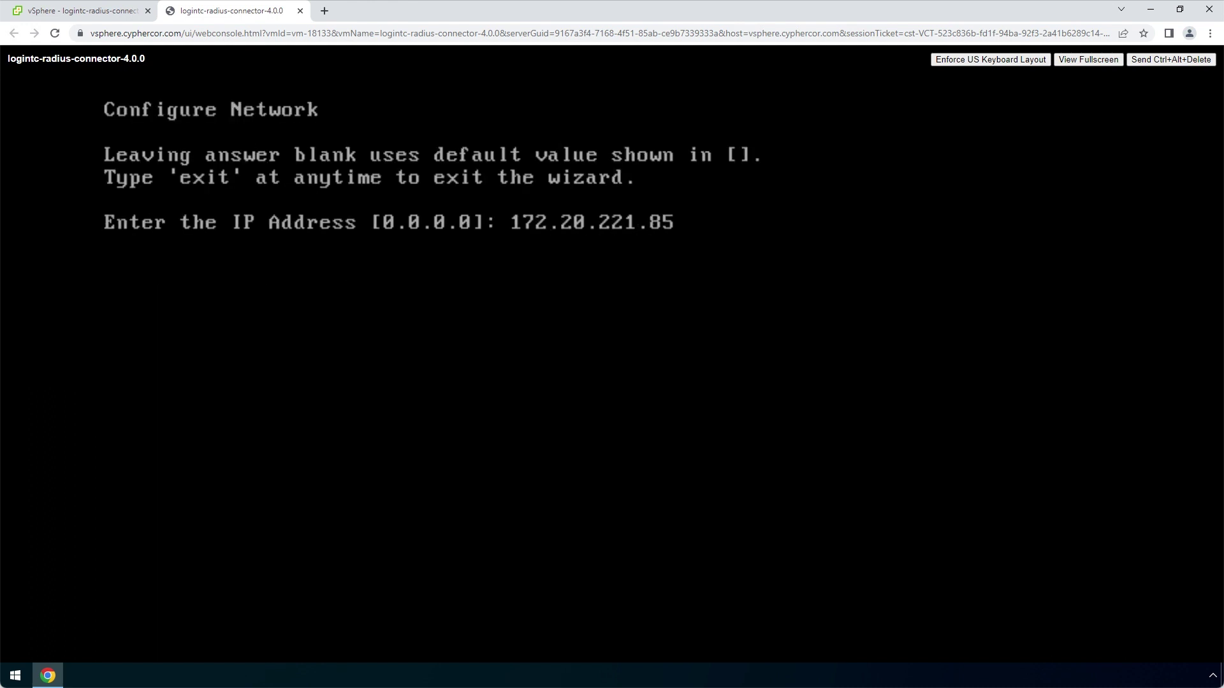
{"action": "key", "text": "Return"}
{"action": "type", "text": "255.255.255.0"}
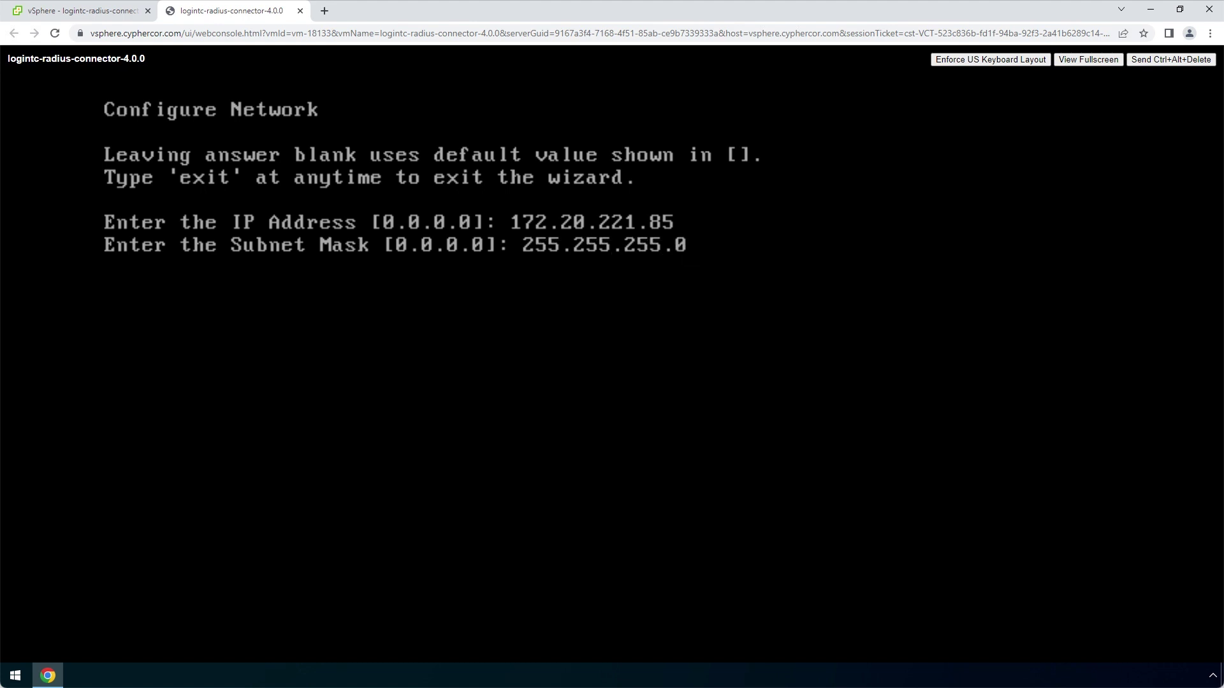
{"action": "key", "text": "Return"}
{"action": "type", "text": "172.20.221.1"}
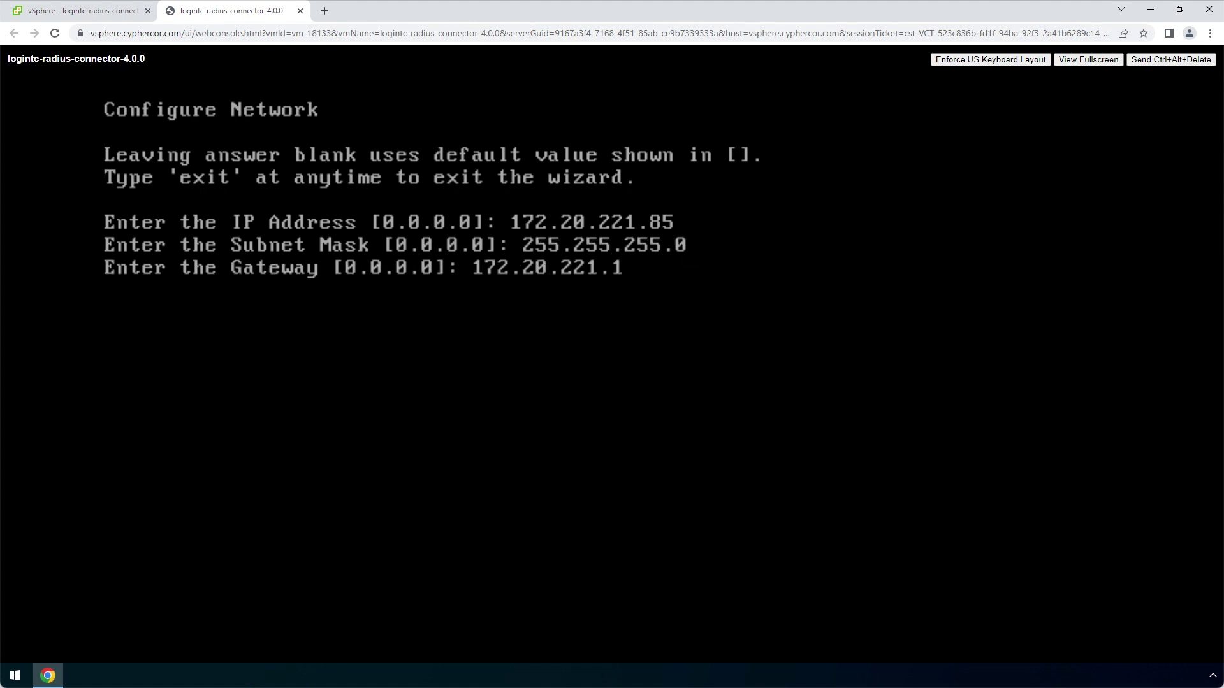
{"action": "key", "text": "Return"}
{"action": "type", "text": "172.20.221.1"}
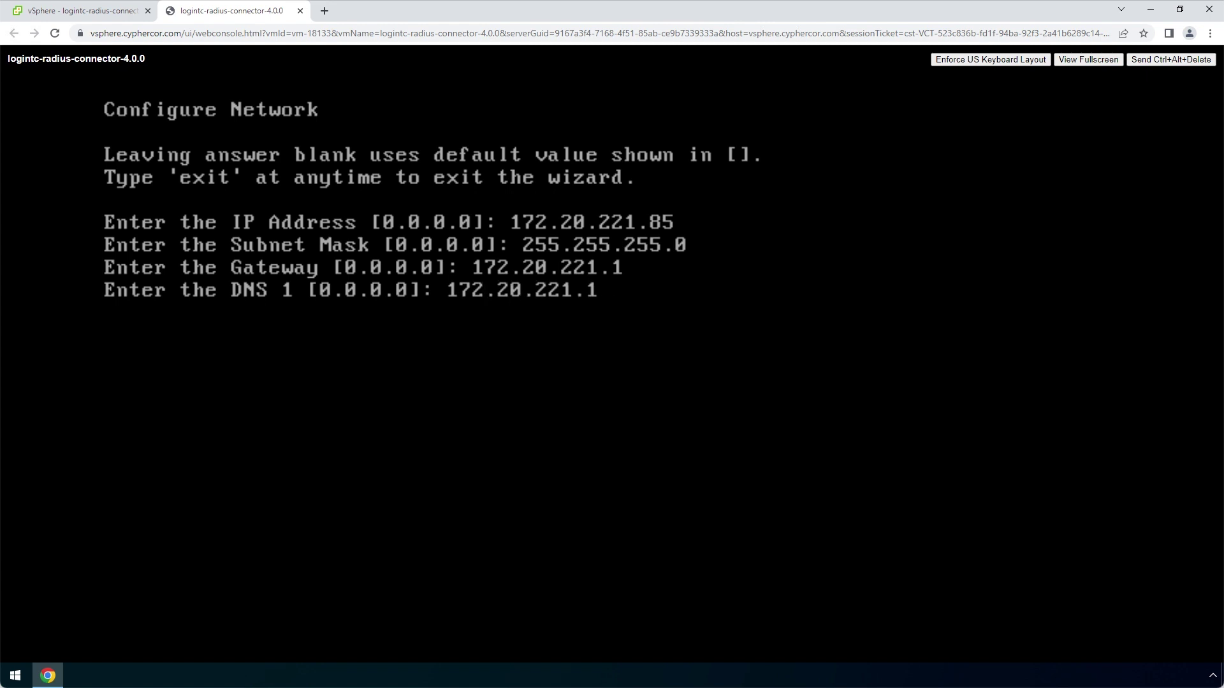
{"action": "key", "text": "Return"}
{"action": "key", "text": "Return"}
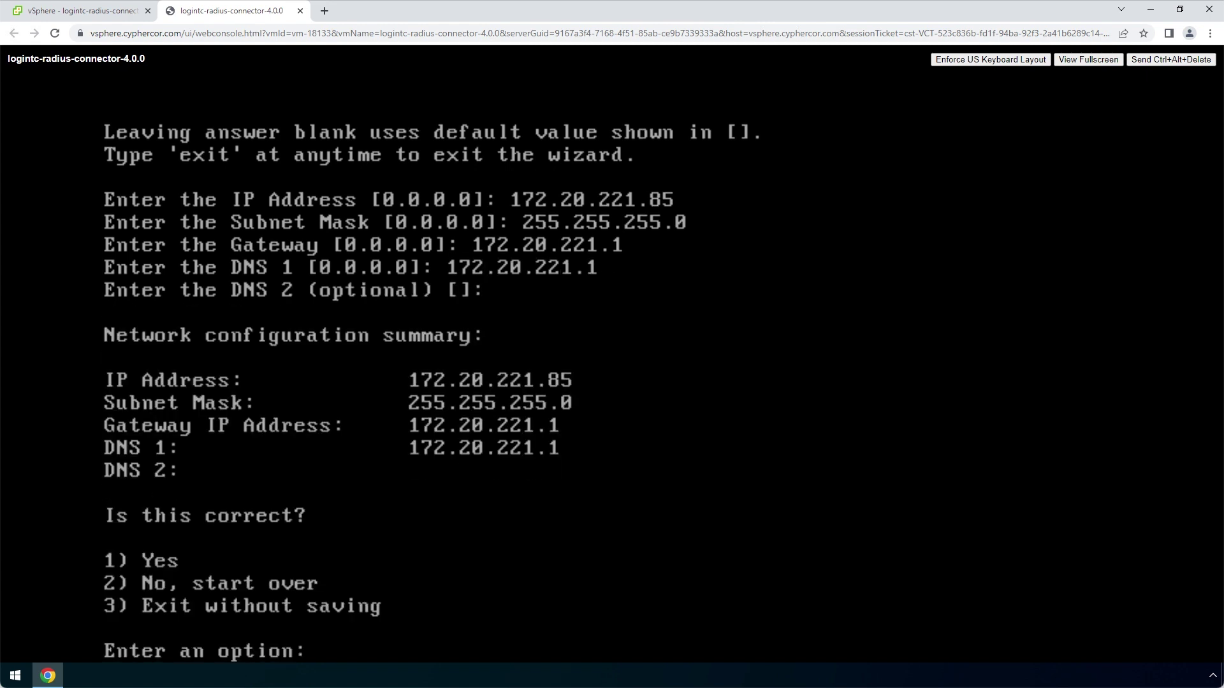
{"action": "type", "text": "1"}
{"action": "key", "text": "Return"}
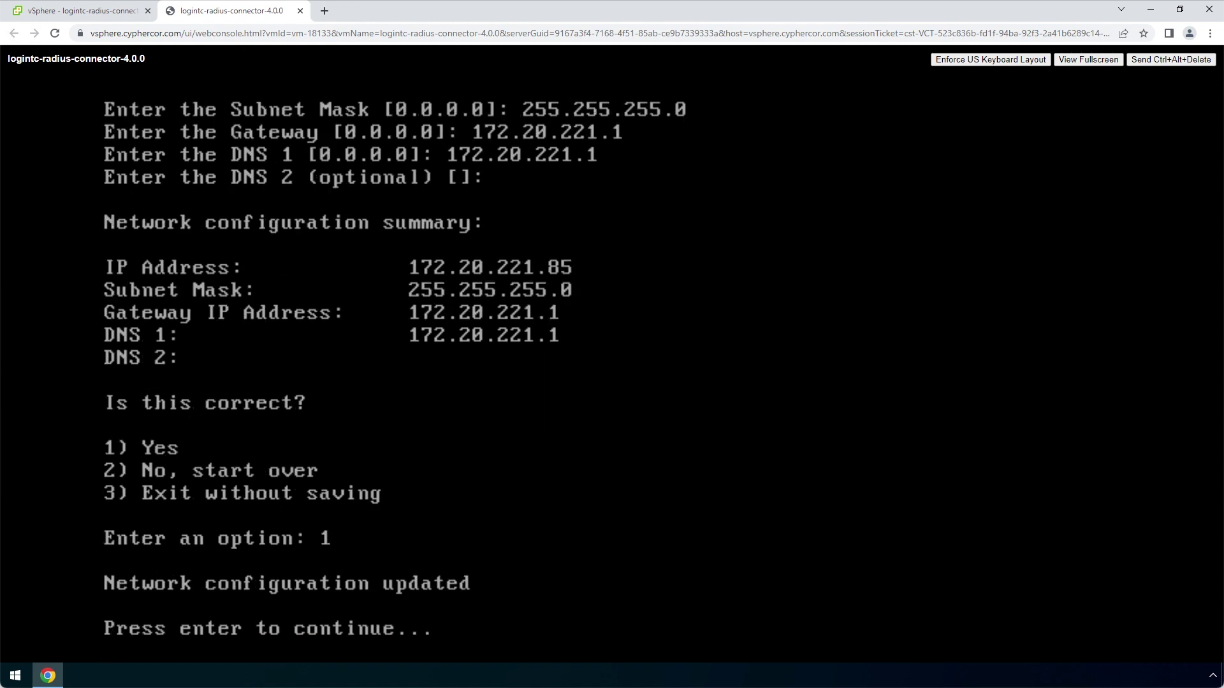
{"action": "key", "text": "Return"}
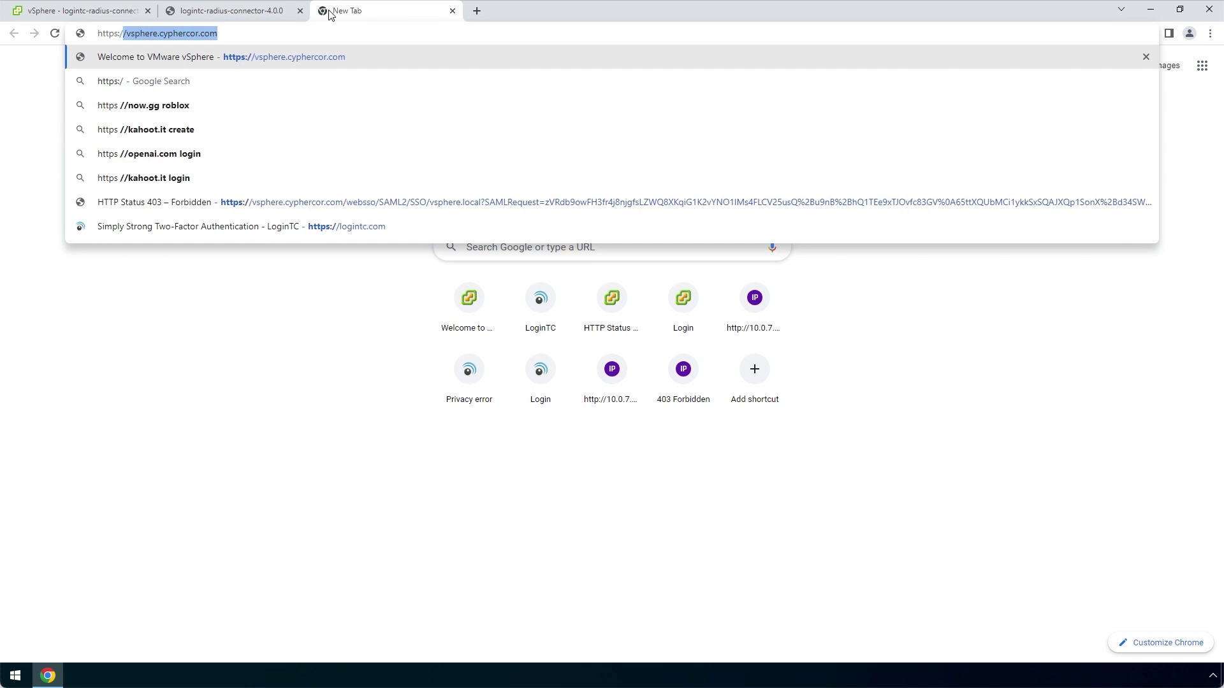
{"action": "type", "text": "://172."}
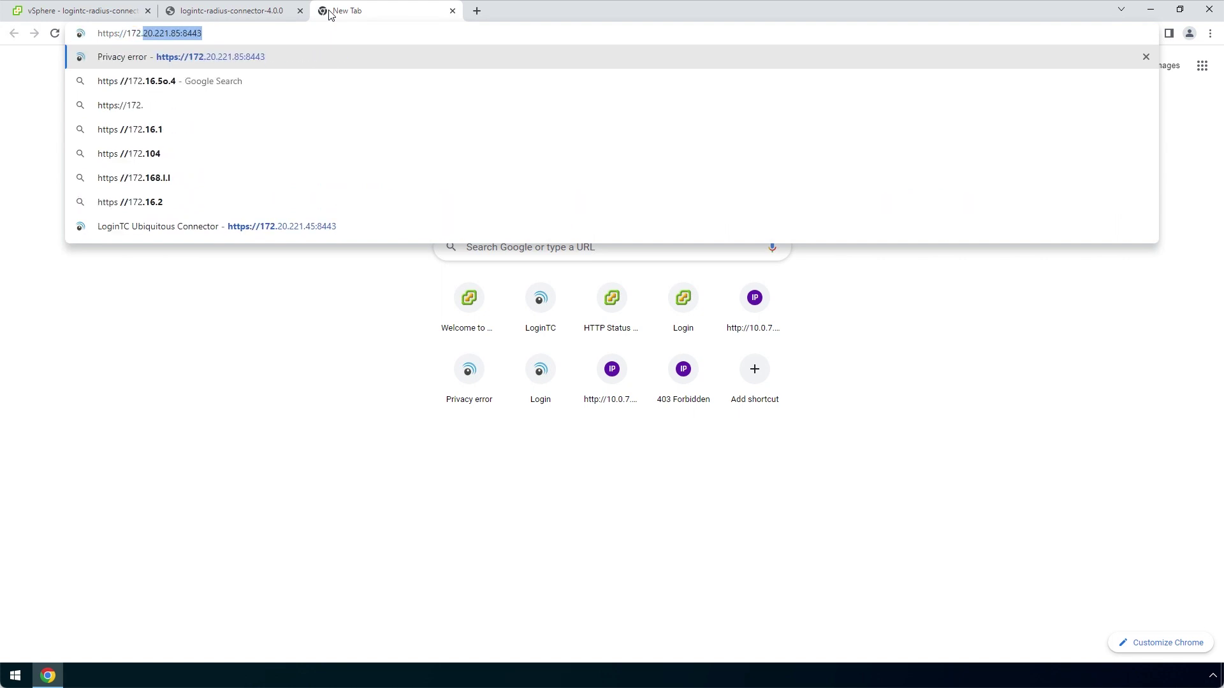
{"action": "type", "text": "20.221."}
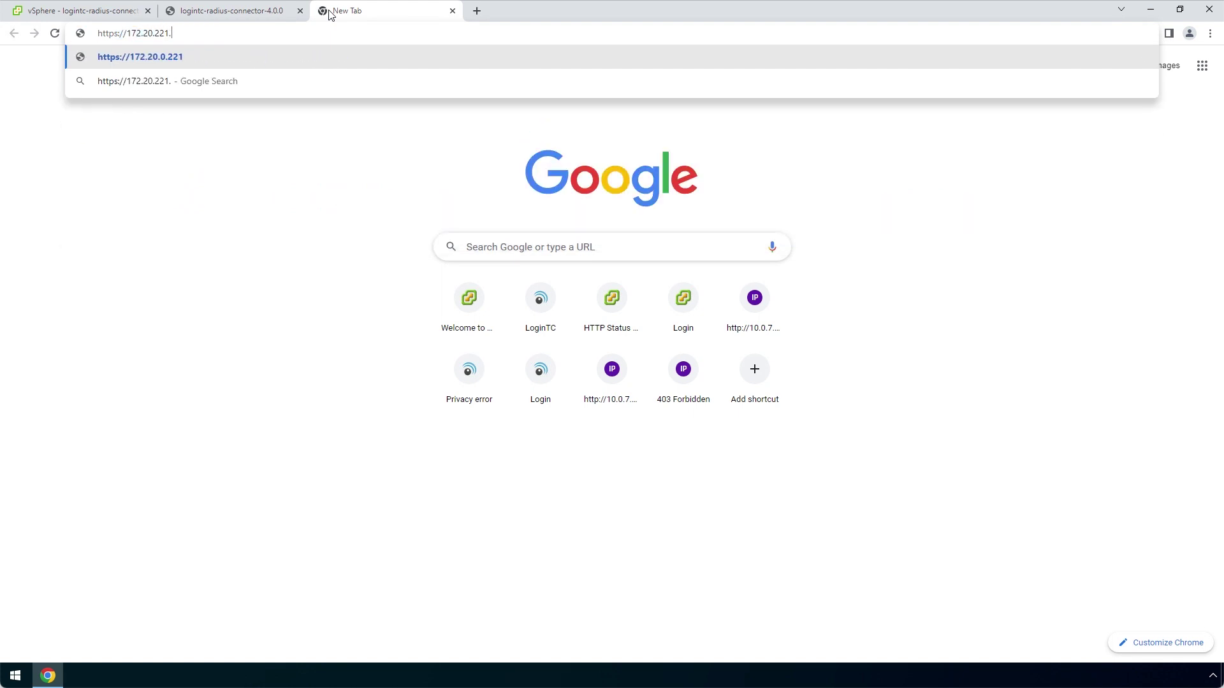
{"action": "type", "text": "85"}
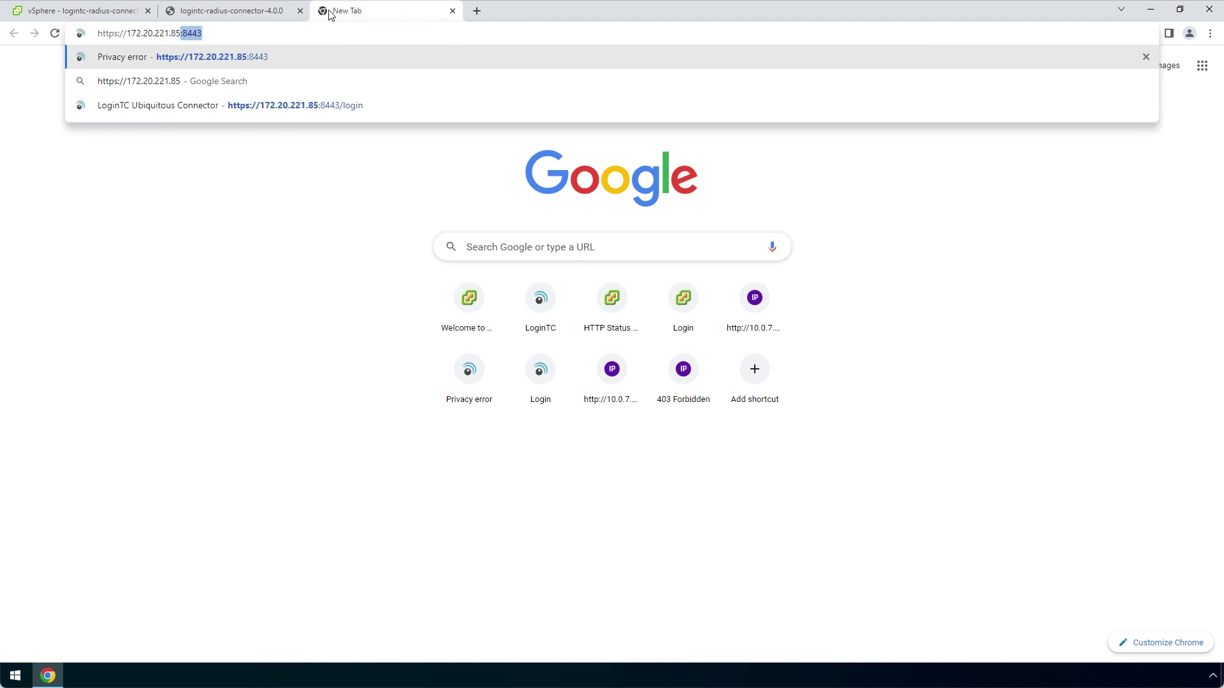
{"action": "type", "text": ":"}
{"action": "type", "text": "8443"}
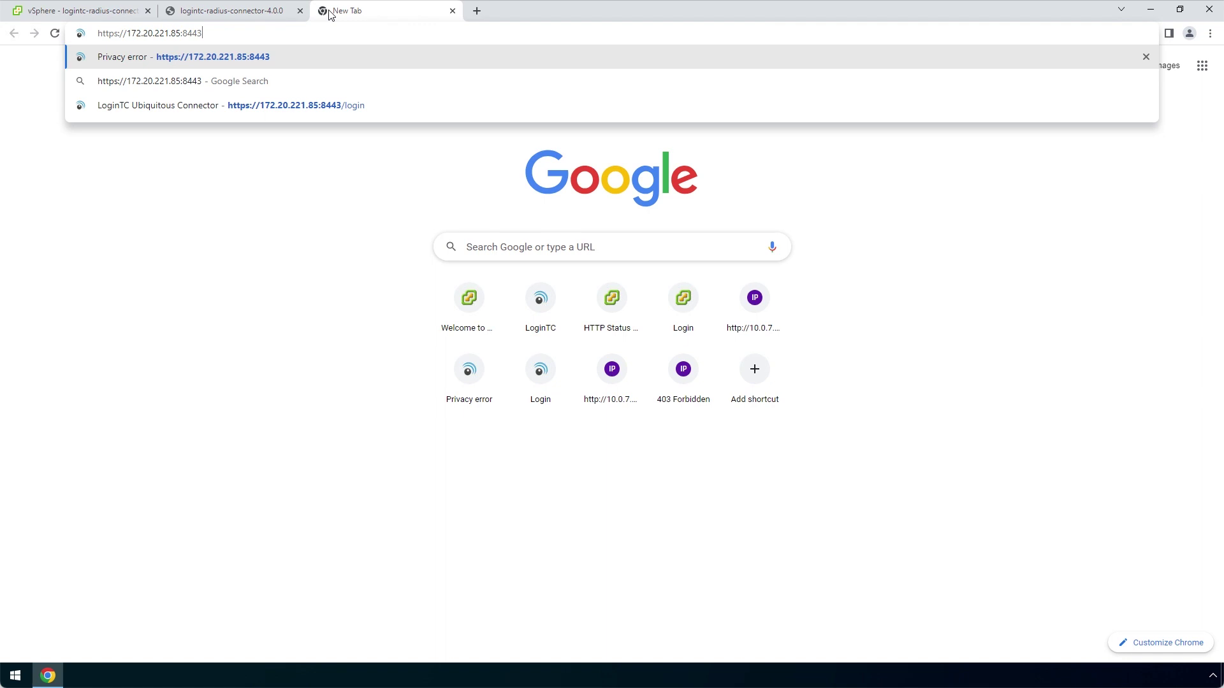
{"action": "key", "text": "Return"}
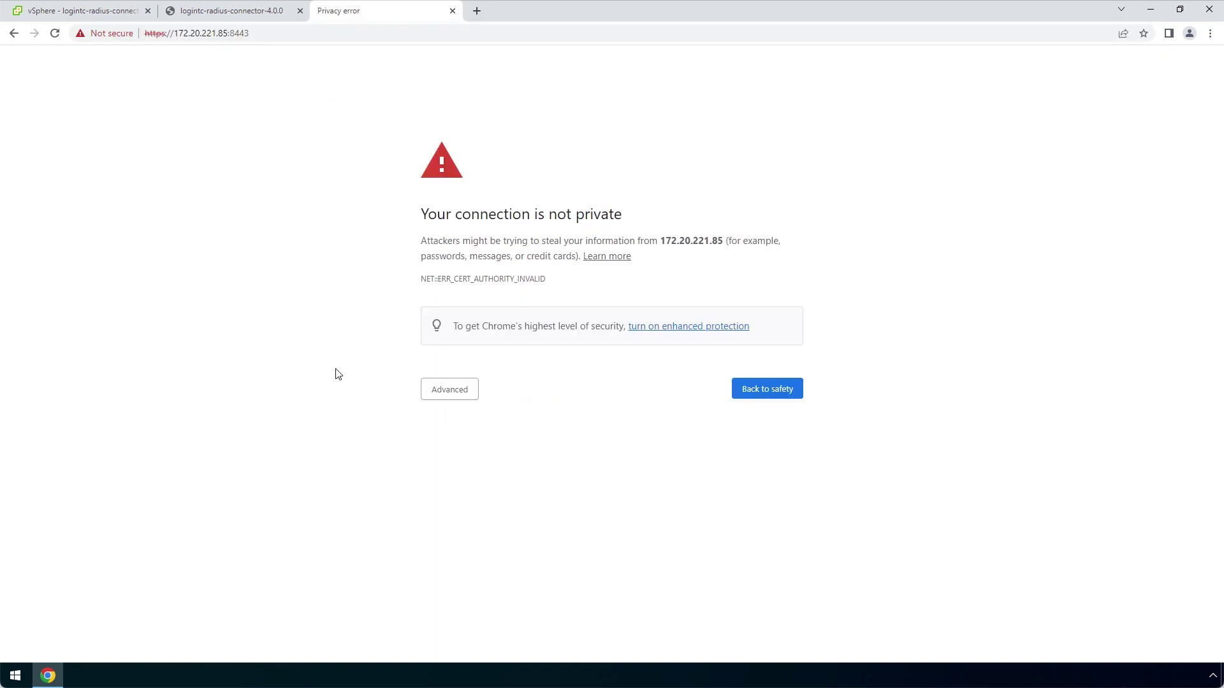
{"action": "left_click", "coordinate": [448, 395]}
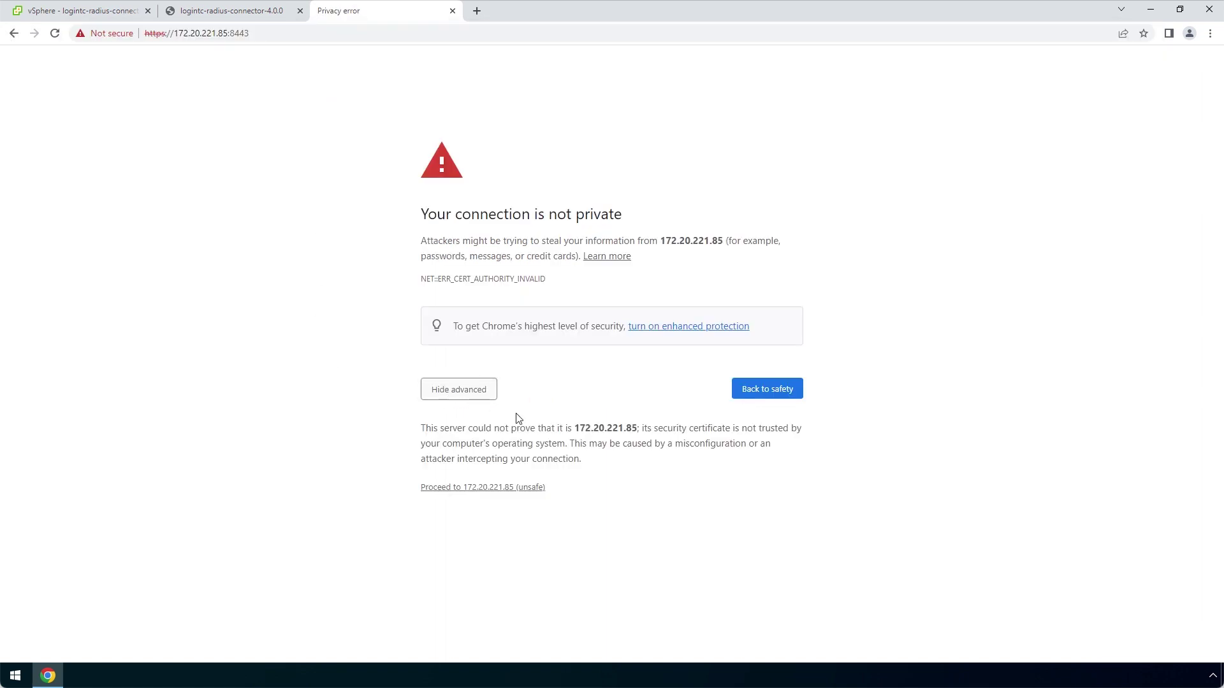
{"action": "left_click", "coordinate": [530, 489]}
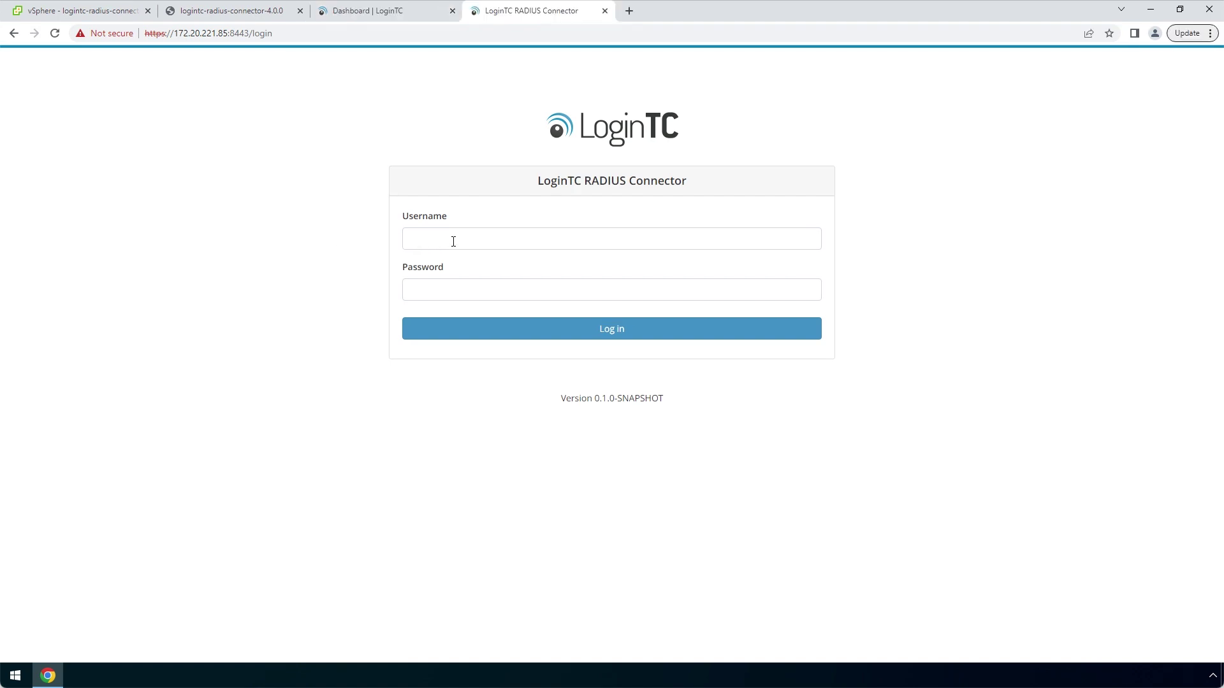
Sign in to the connector as logintc-user with the appliance password
{"action": "left_click", "coordinate": [453, 240]}
{"action": "type", "text": "logintc-user"}
{"action": "key", "text": "Tab"}
{"action": "type", "text": "password"}
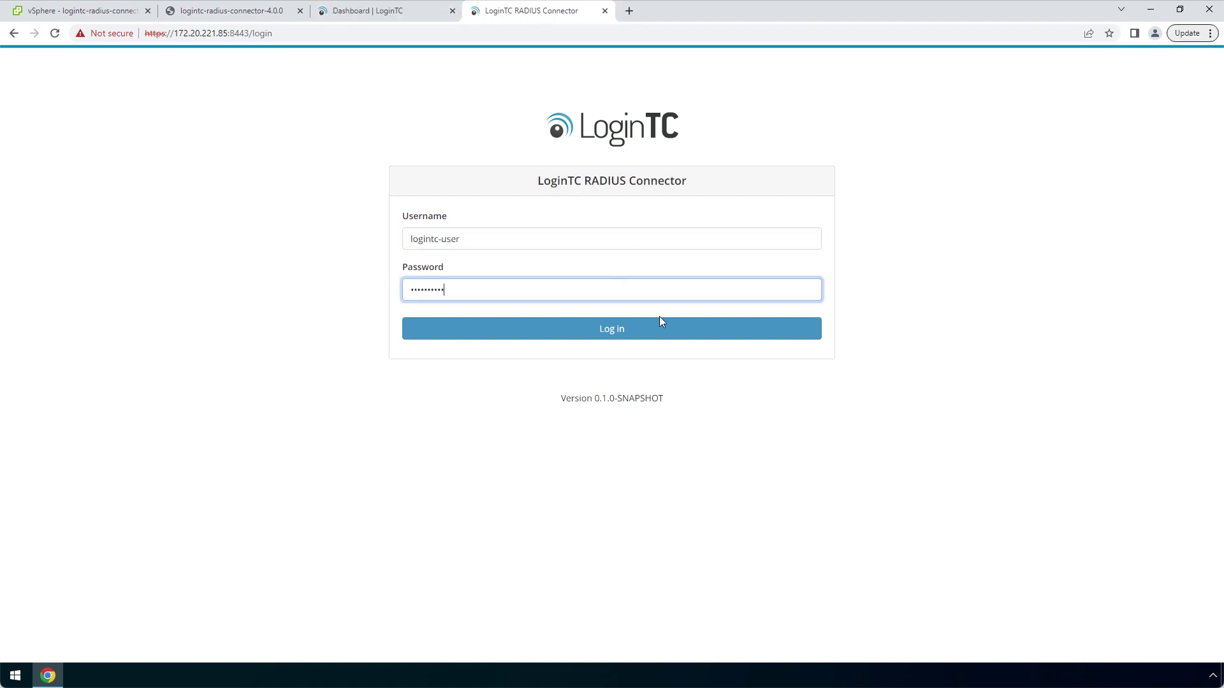
{"action": "left_click", "coordinate": [664, 327]}
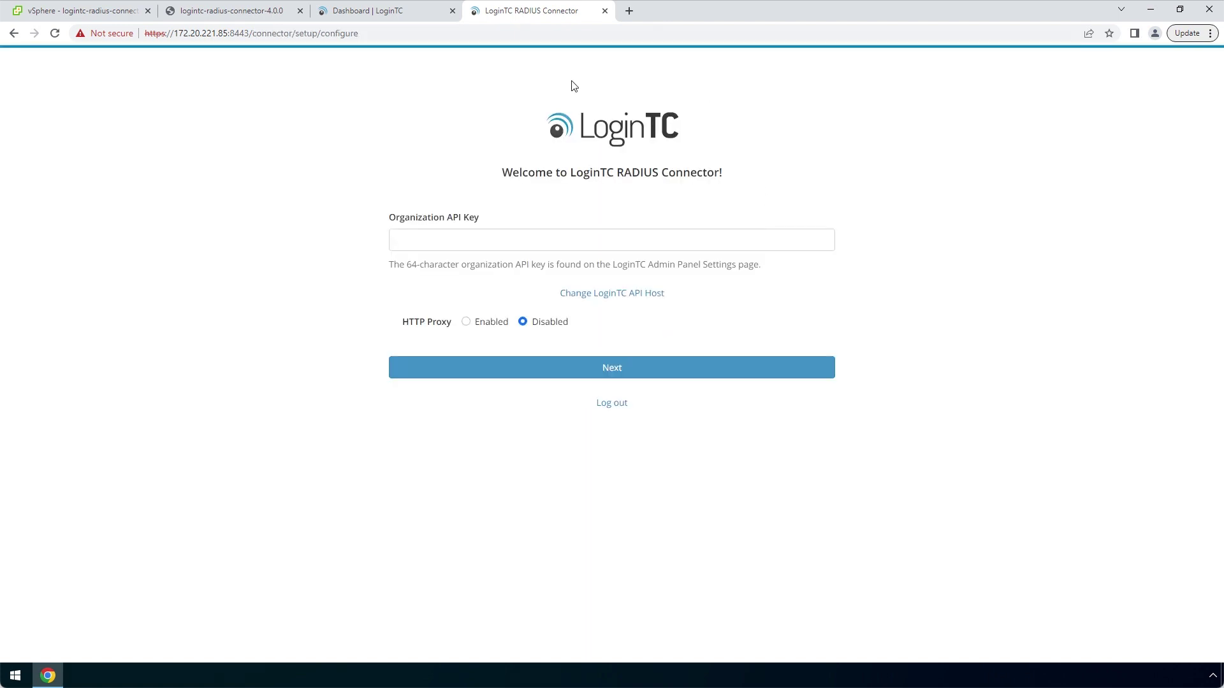
Copy the API key from Admin Panel Settings into the connector's Organization API Key field
{"action": "left_click", "coordinate": [424, 20]}
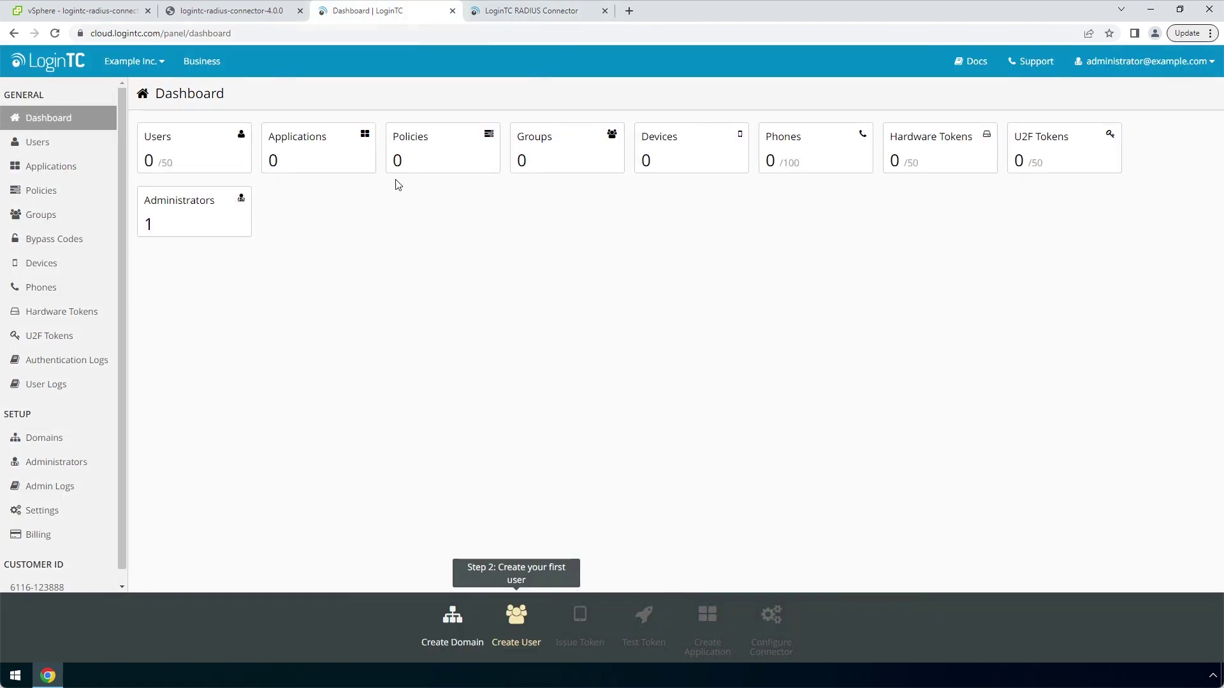
{"action": "left_click", "coordinate": [75, 510]}
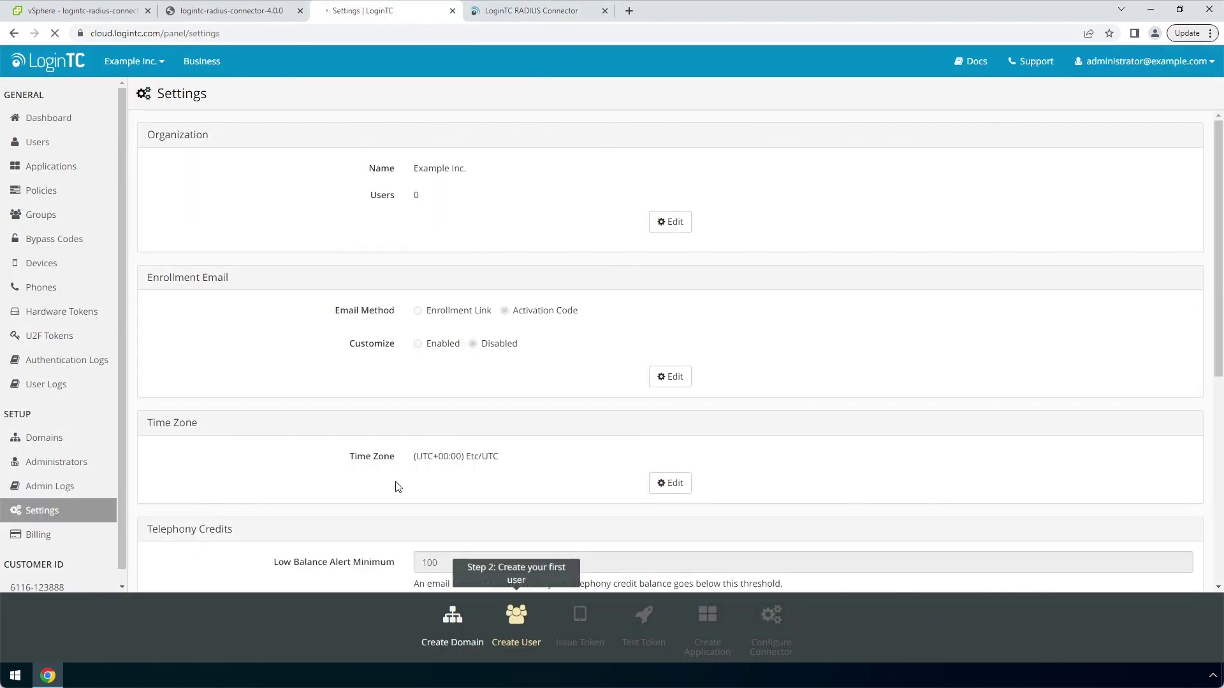
{"action": "scroll", "coordinate": [402, 486], "scroll_direction": "down", "scroll_amount": 7}
{"action": "left_click", "coordinate": [453, 519]}
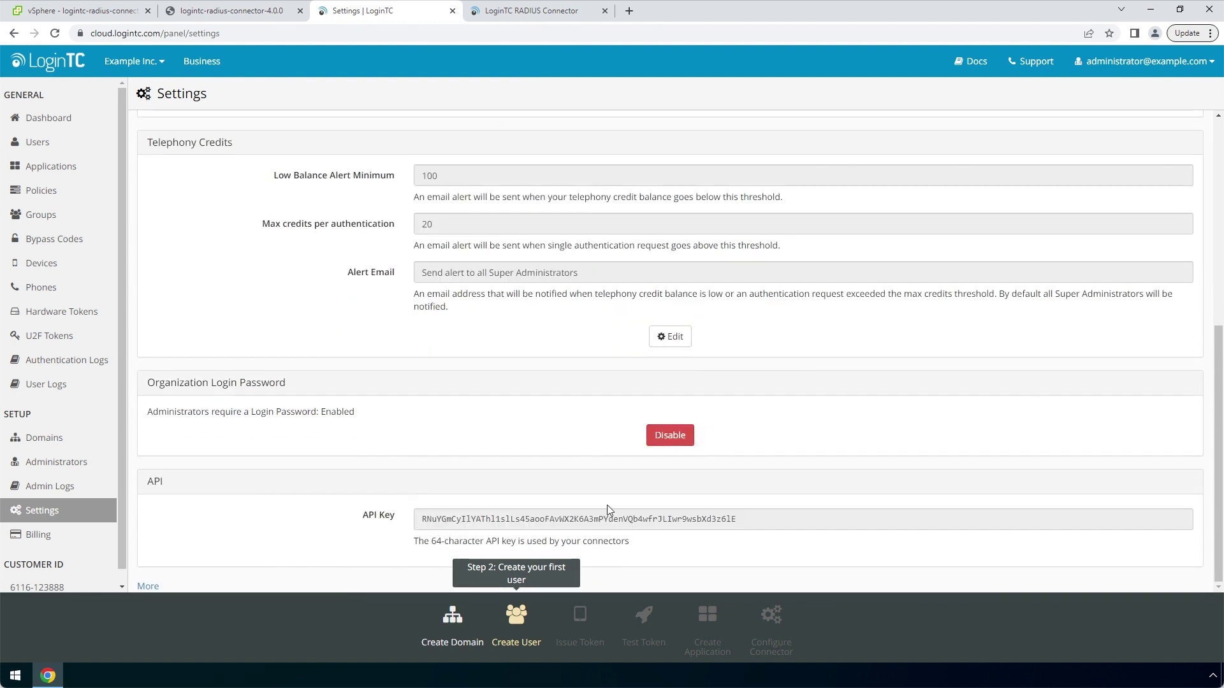
{"action": "double_click", "coordinate": [615, 519]}
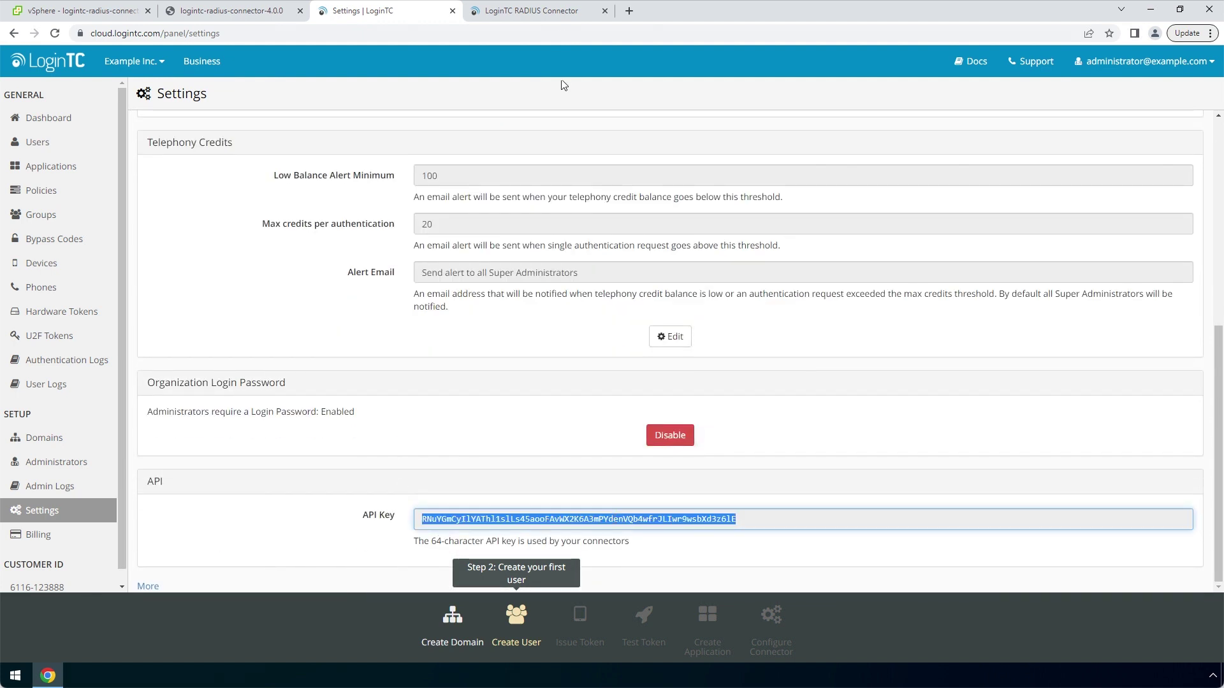
{"action": "left_click", "coordinate": [573, 16]}
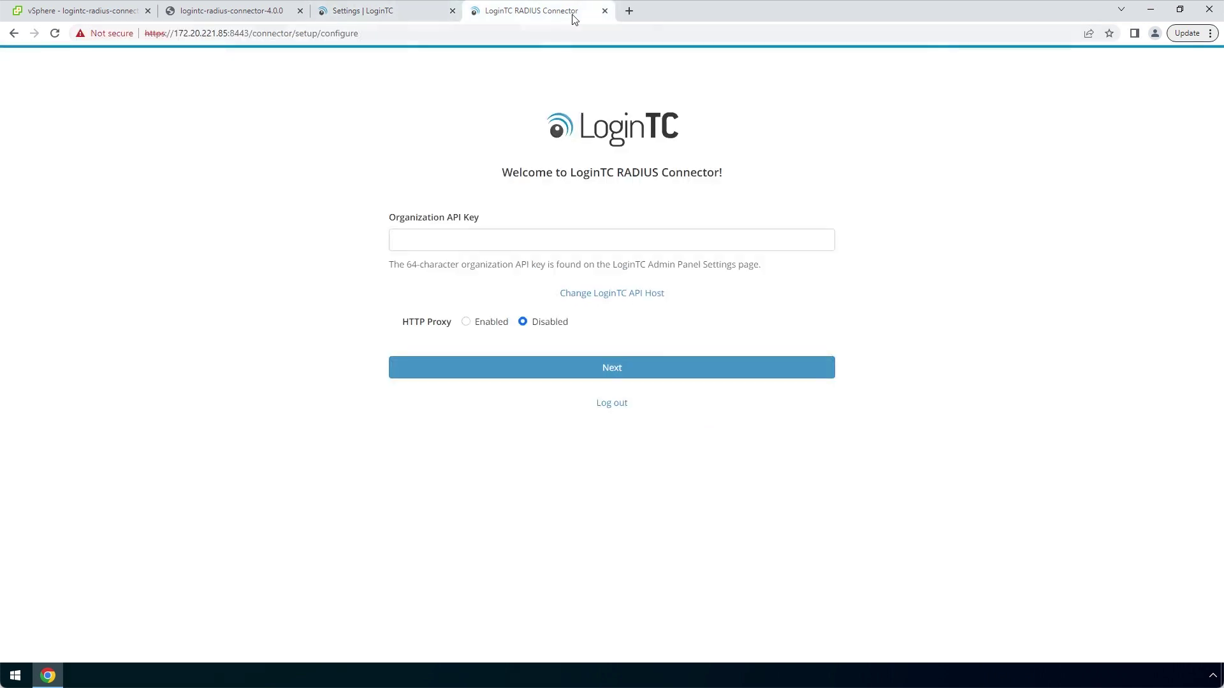
{"action": "left_click", "coordinate": [509, 238]}
{"action": "key", "text": "ctrl+v"}
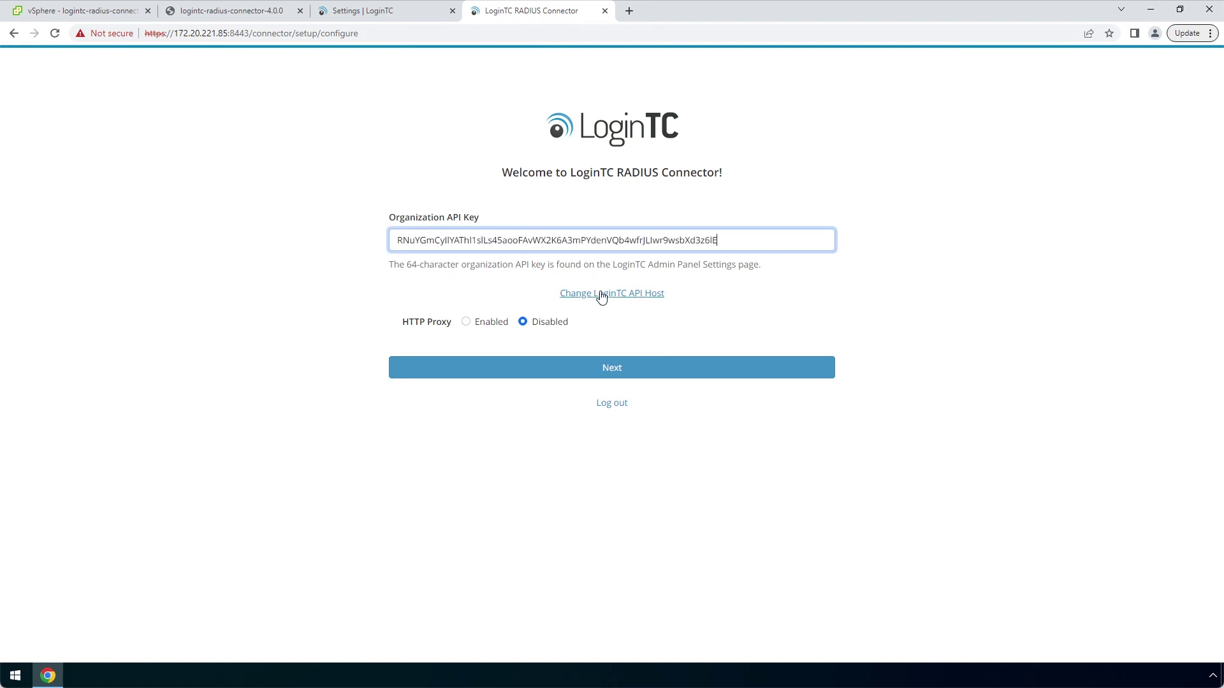
Submit the API key, continue for Example Inc., and decline importing an old configuration
{"action": "left_click", "coordinate": [716, 363]}
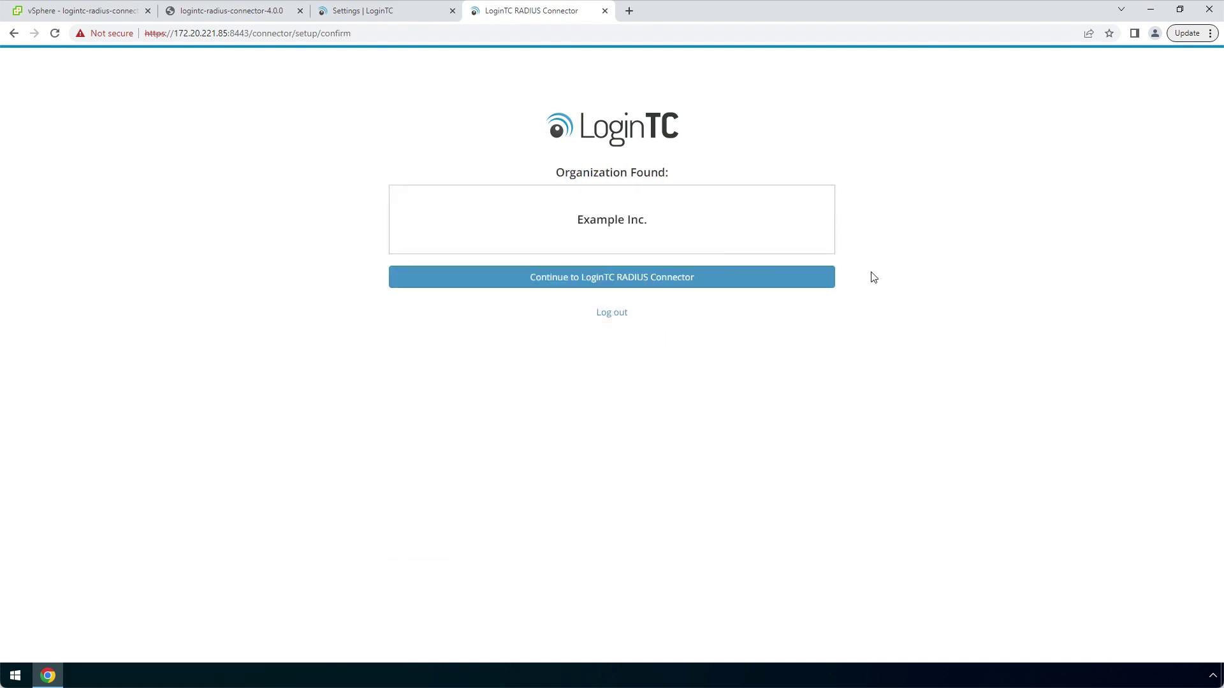
{"action": "left_click", "coordinate": [817, 280]}
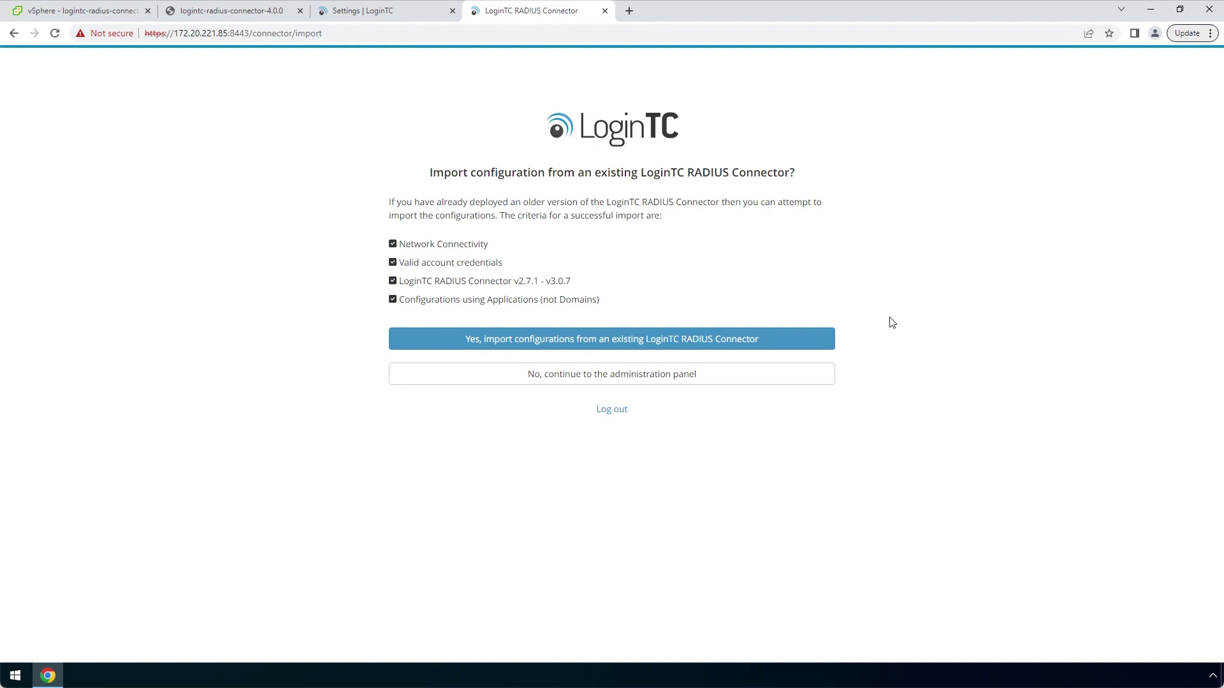
{"action": "left_click", "coordinate": [808, 374]}
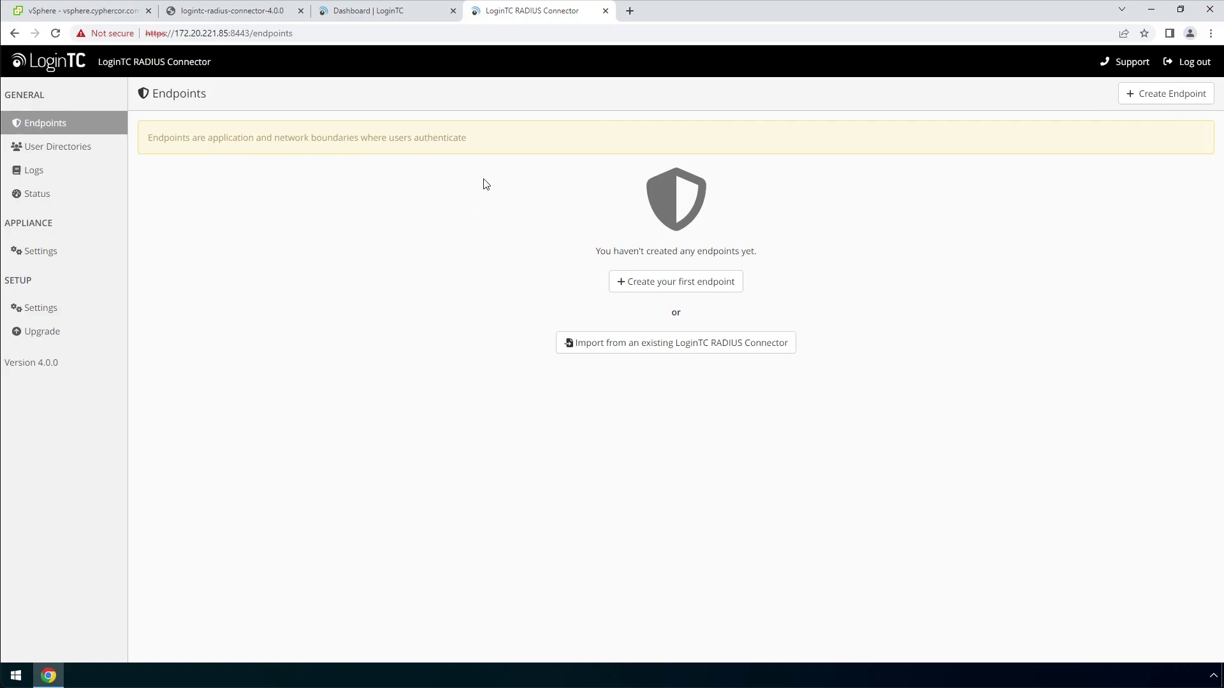
Filter Admin Panel applications by 'gateway' and create a Microsoft Remote Desktop Gateway application
{"action": "left_click", "coordinate": [412, 9]}
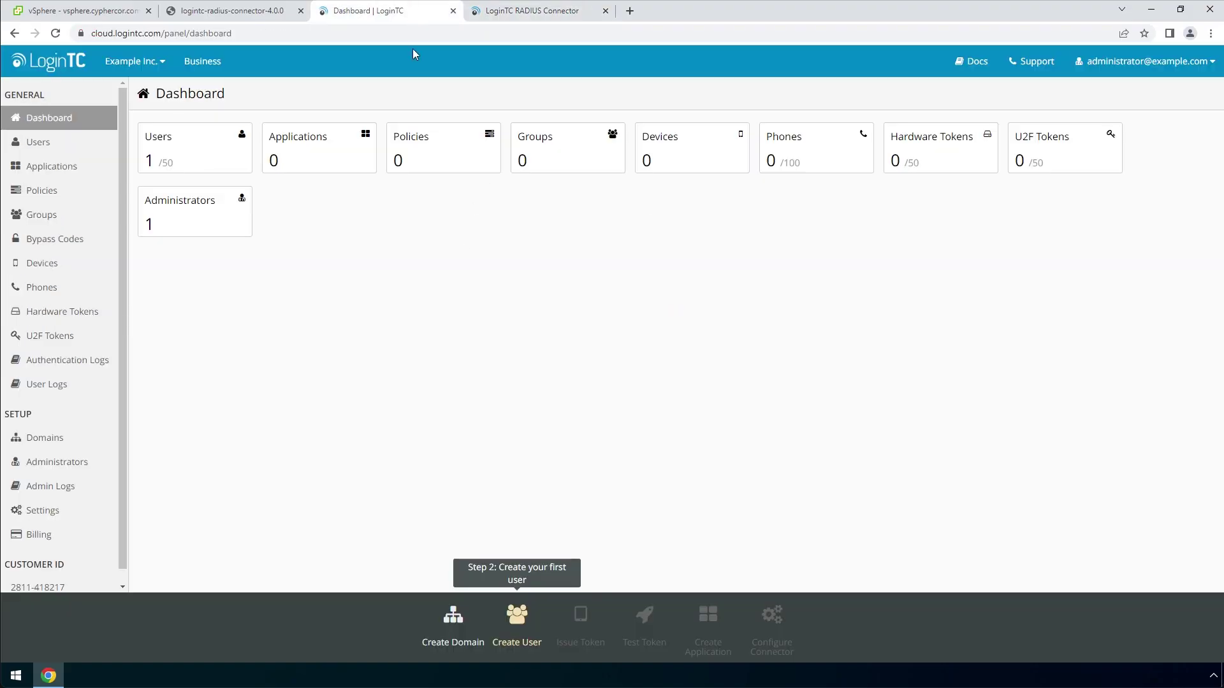
{"action": "left_click", "coordinate": [349, 151]}
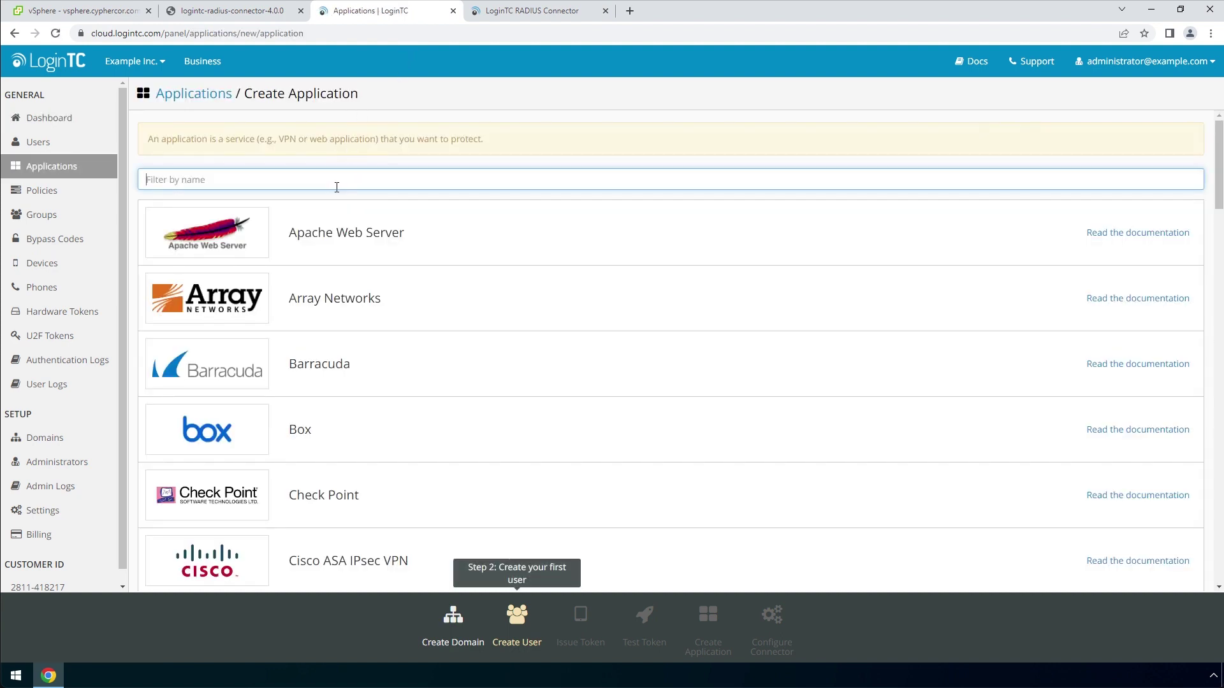
{"action": "type", "text": "gateway"}
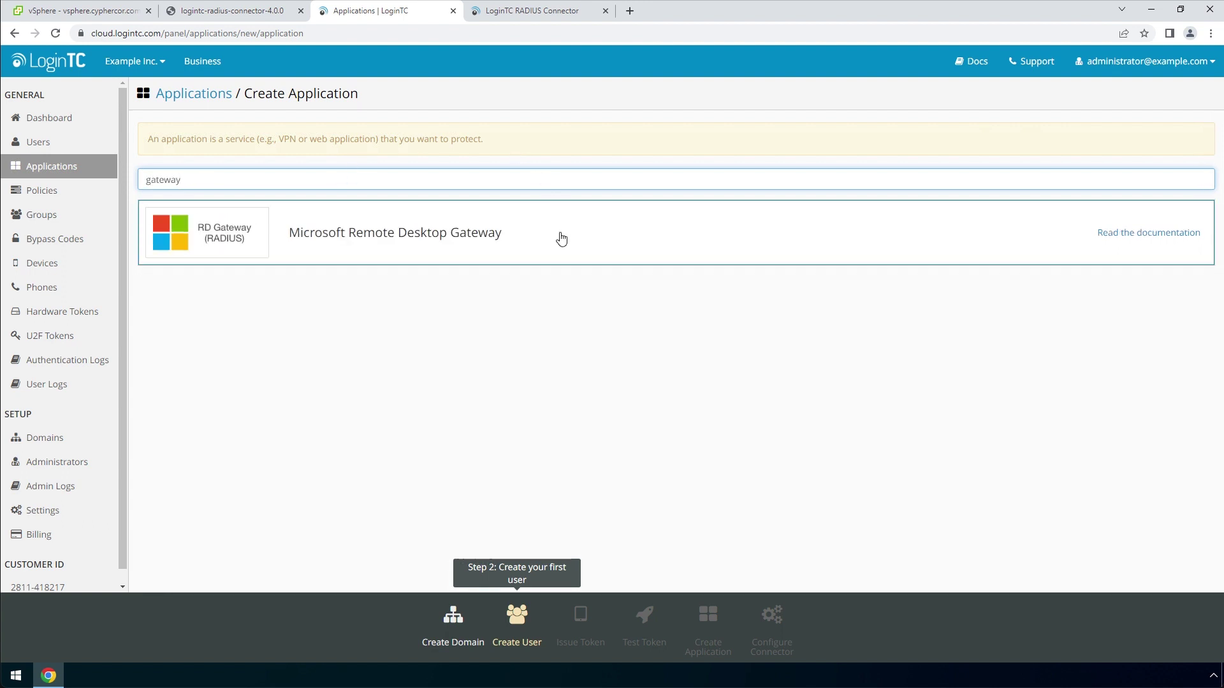
{"action": "left_click", "coordinate": [561, 239]}
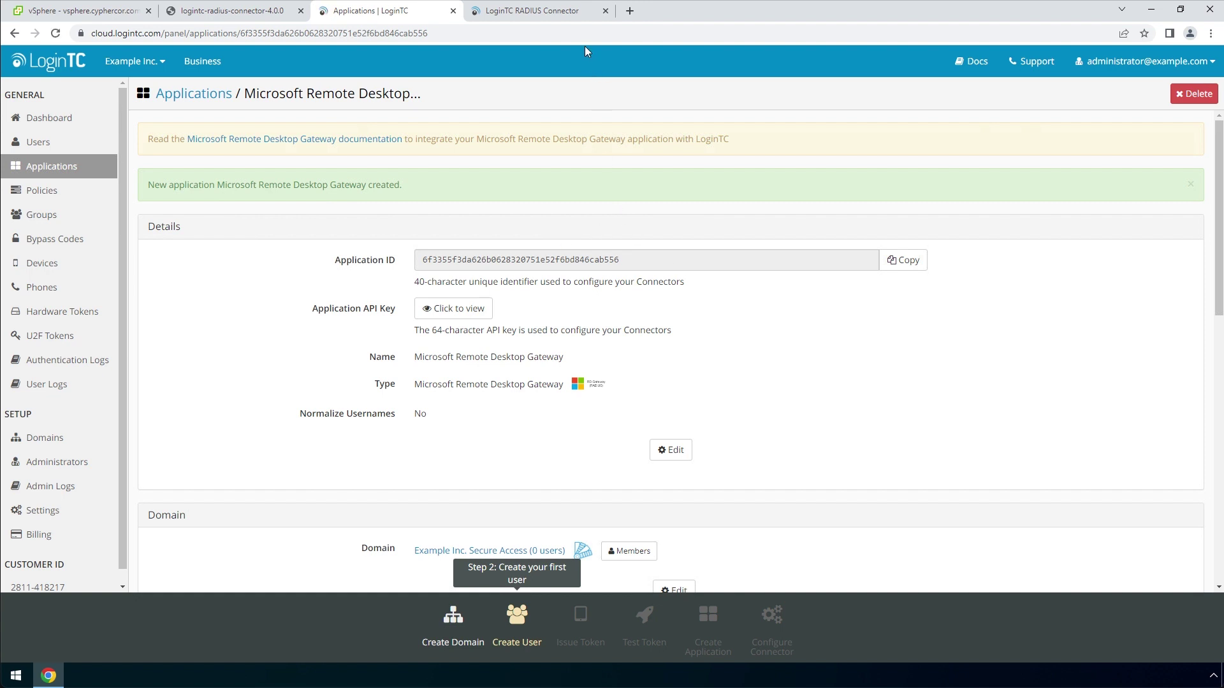
Start the first connector endpoint for the Microsoft Remote Desktop Gateway application
{"action": "left_click", "coordinate": [582, 18]}
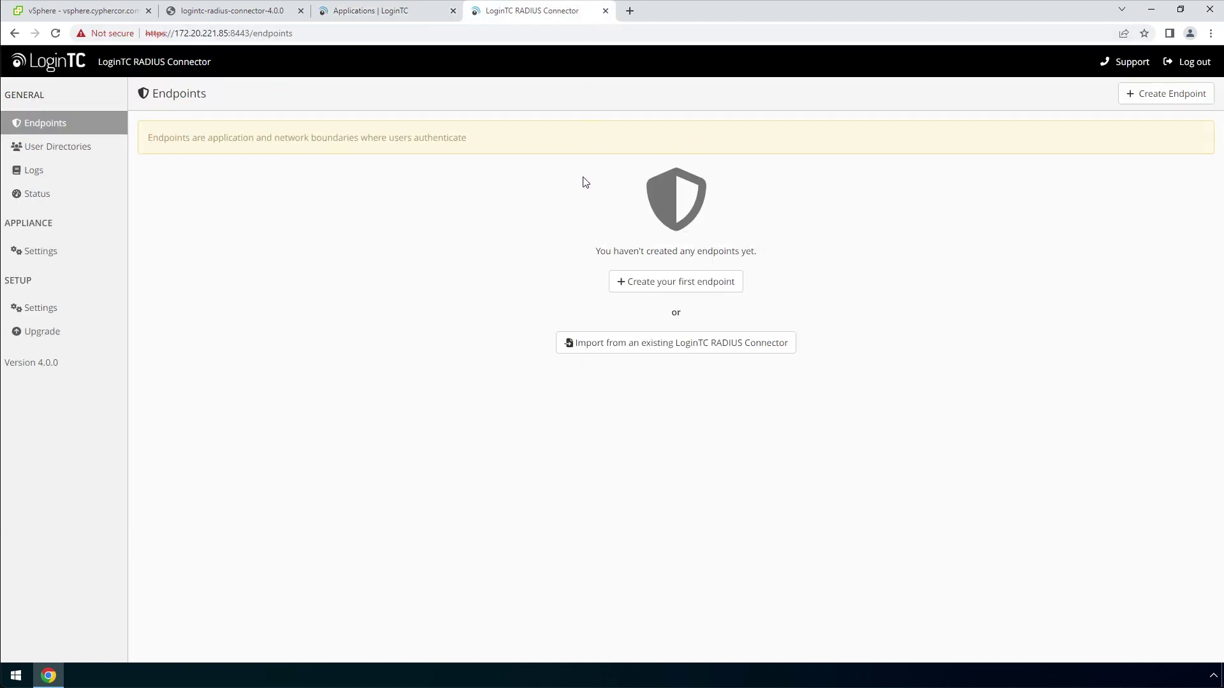
{"action": "left_click", "coordinate": [738, 288]}
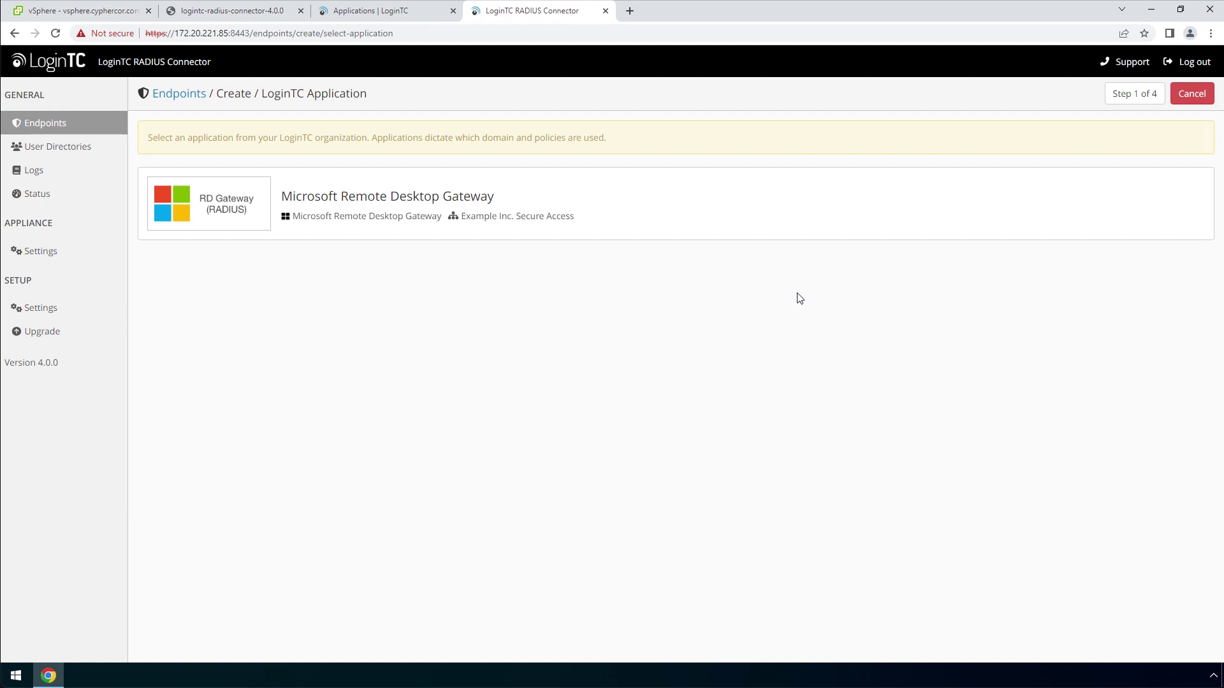
{"action": "left_click", "coordinate": [715, 215]}
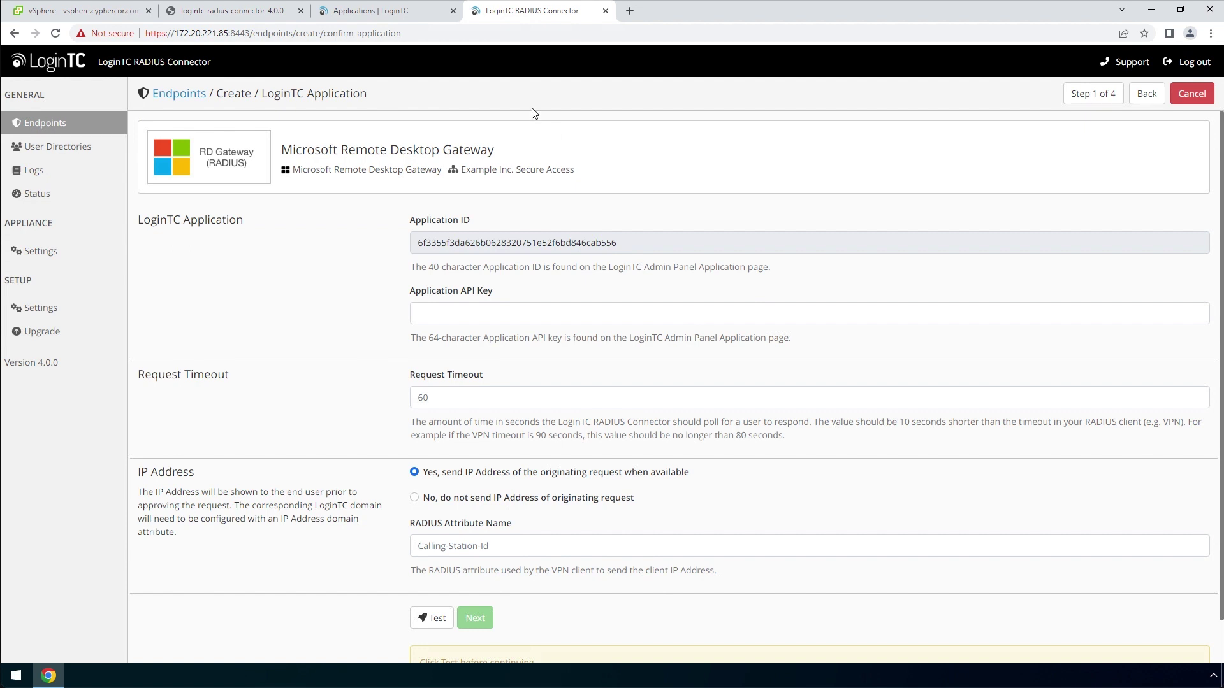
Paste the application's API key from the admin panel, pass the test, and advance to user directory
{"action": "left_click", "coordinate": [429, 16]}
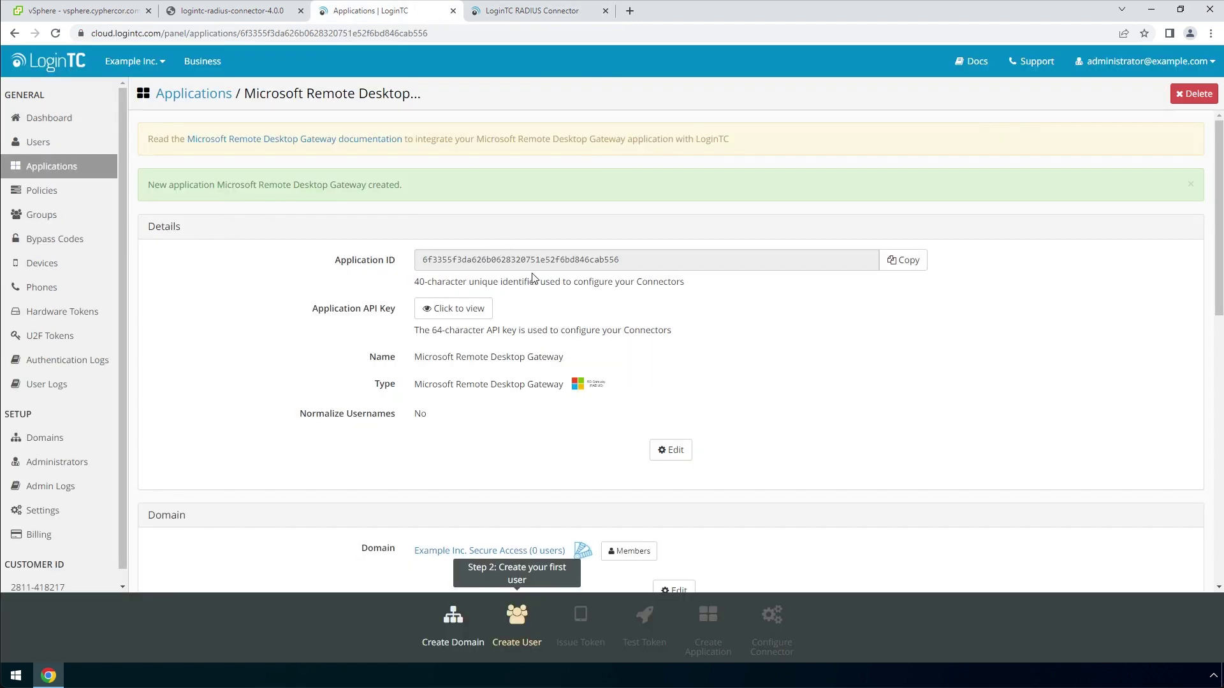
{"action": "left_click", "coordinate": [484, 310]}
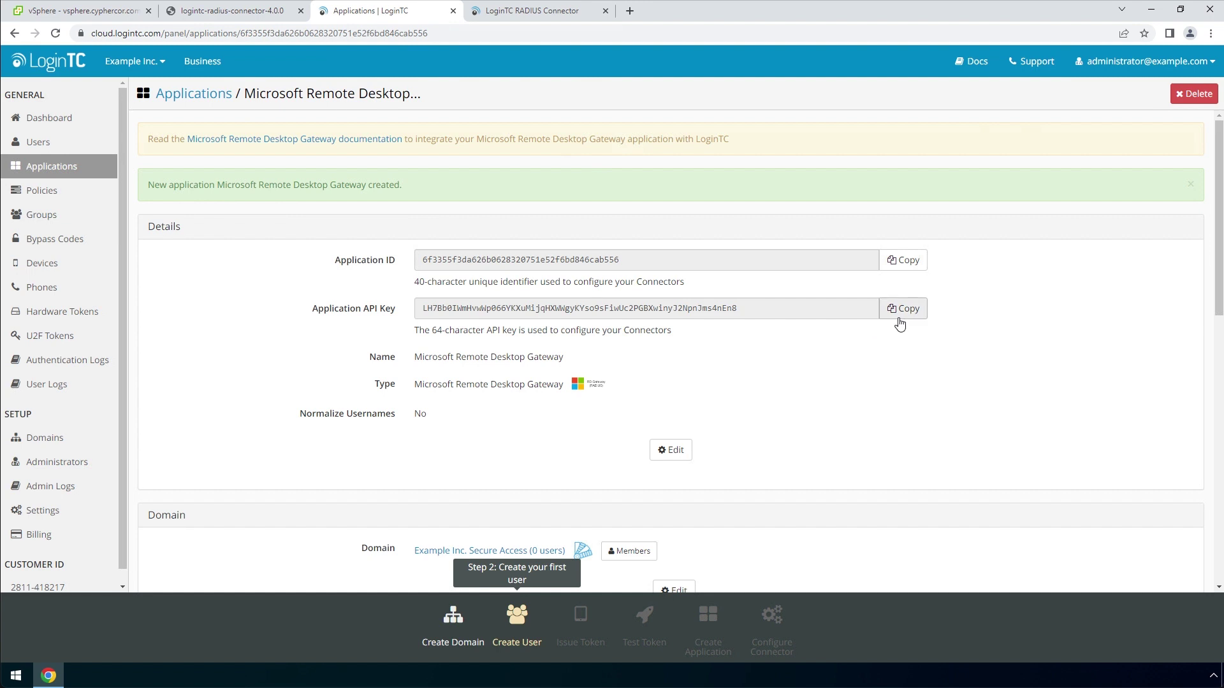
{"action": "left_click", "coordinate": [900, 320]}
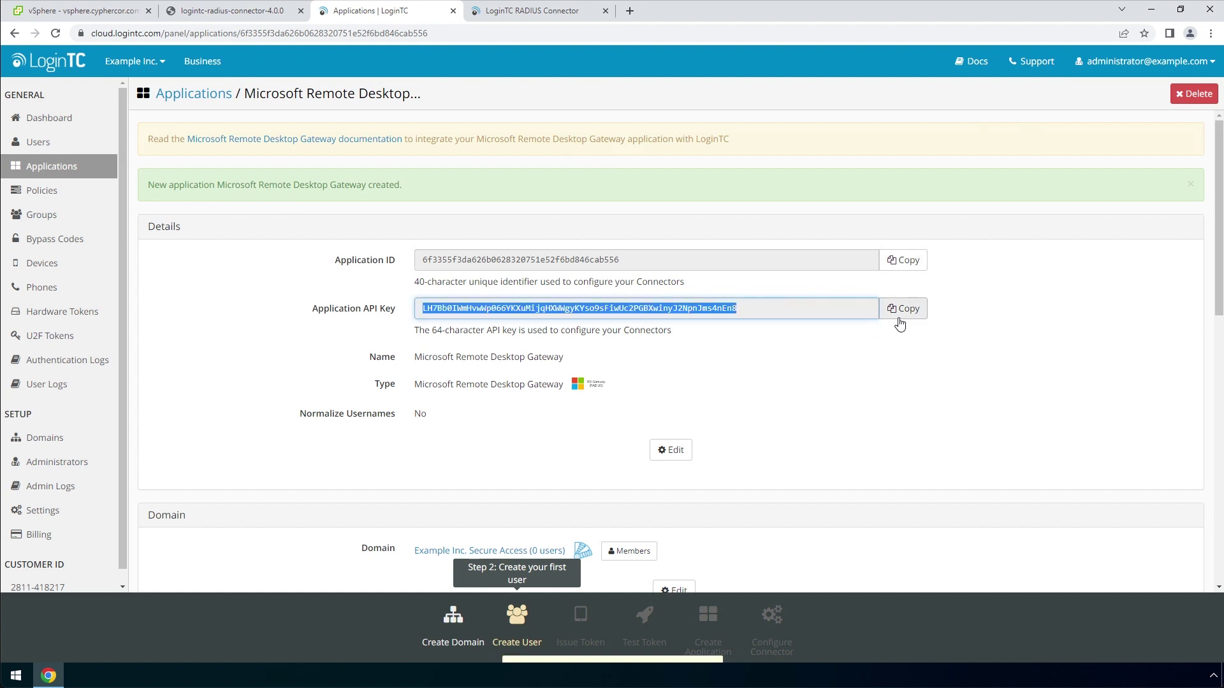
{"action": "left_click", "coordinate": [587, 15]}
{"action": "left_click", "coordinate": [612, 311]}
{"action": "key", "text": "ctrl+v"}
{"action": "scroll", "coordinate": [613, 370], "scroll_direction": "down", "scroll_amount": 1}
{"action": "left_click", "coordinate": [436, 572]}
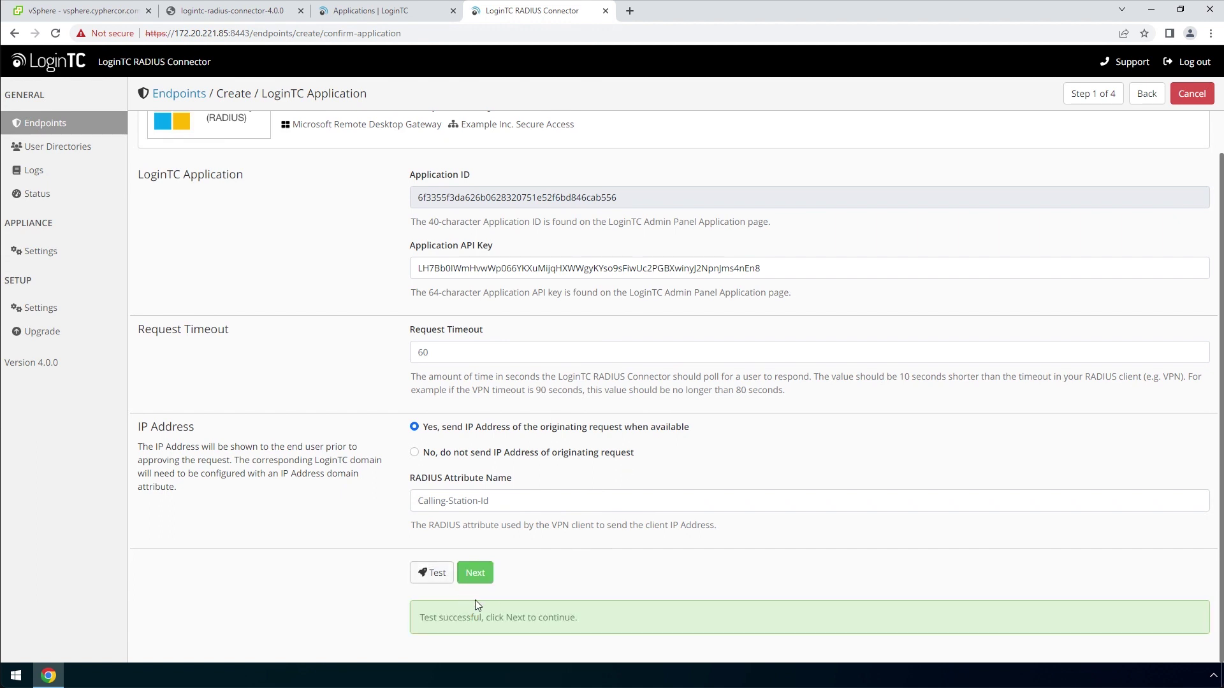
{"action": "left_click", "coordinate": [489, 585]}
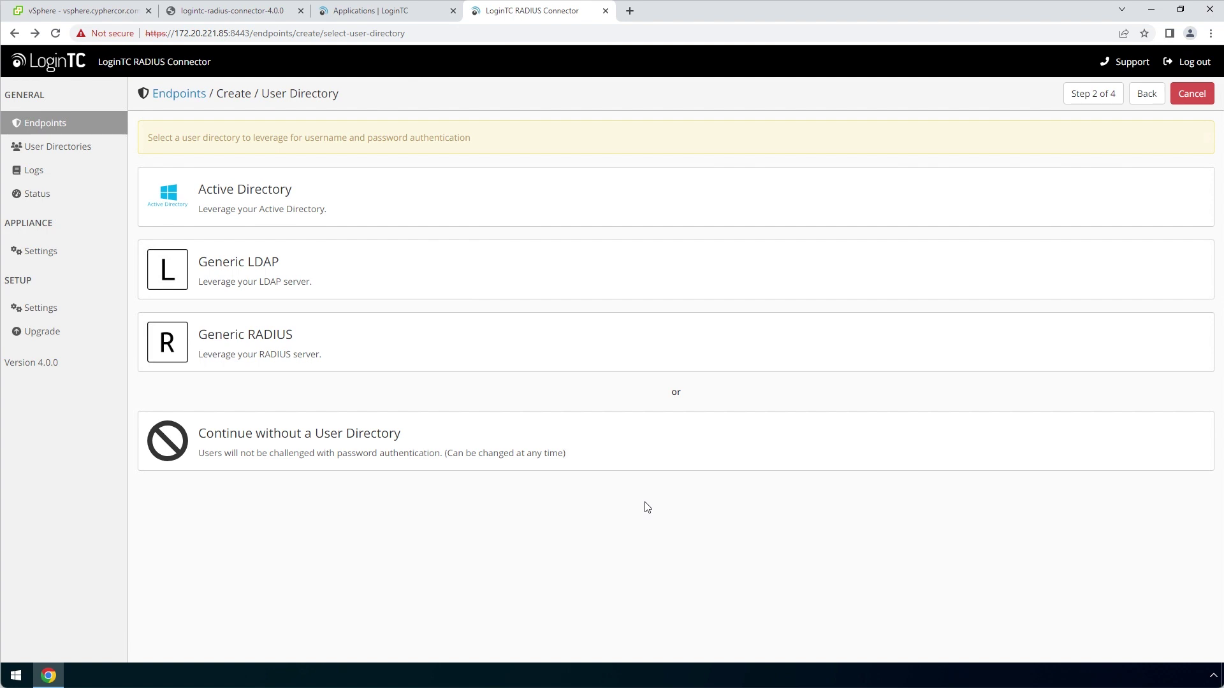
Continue the endpoint wizard without a user directory
{"action": "left_click", "coordinate": [652, 432]}
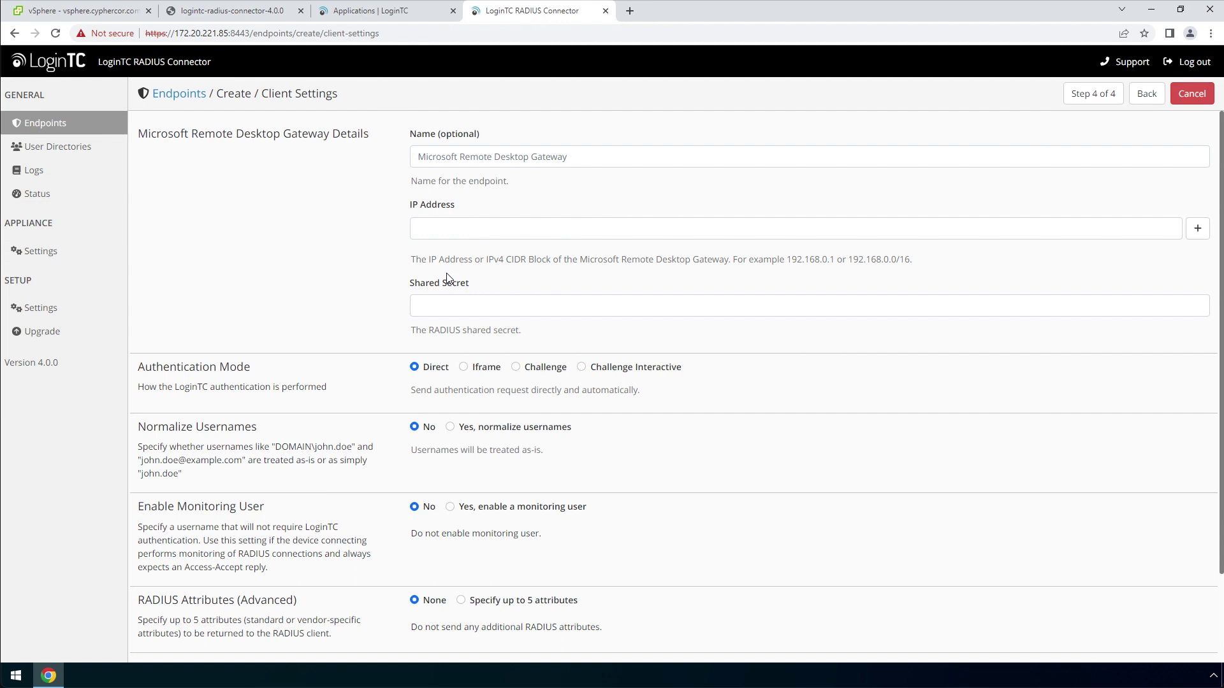
Enter client IP 10.0.10.36 and the RADIUS shared secret
{"action": "left_click", "coordinate": [490, 226]}
{"action": "type", "text": "10.0.10.36"}
{"action": "left_click", "coordinate": [546, 279]}
{"action": "left_click", "coordinate": [555, 304]}
{"action": "type", "text": "••••••••••••••"}
{"action": "left_click", "coordinate": [560, 333]}
Keep Direct authentication mode, test the client settings and create the endpoint
{"action": "left_click", "coordinate": [440, 370]}
{"action": "left_click", "coordinate": [446, 387]}
{"action": "scroll", "coordinate": [659, 392], "scroll_direction": "down", "scroll_amount": 2}
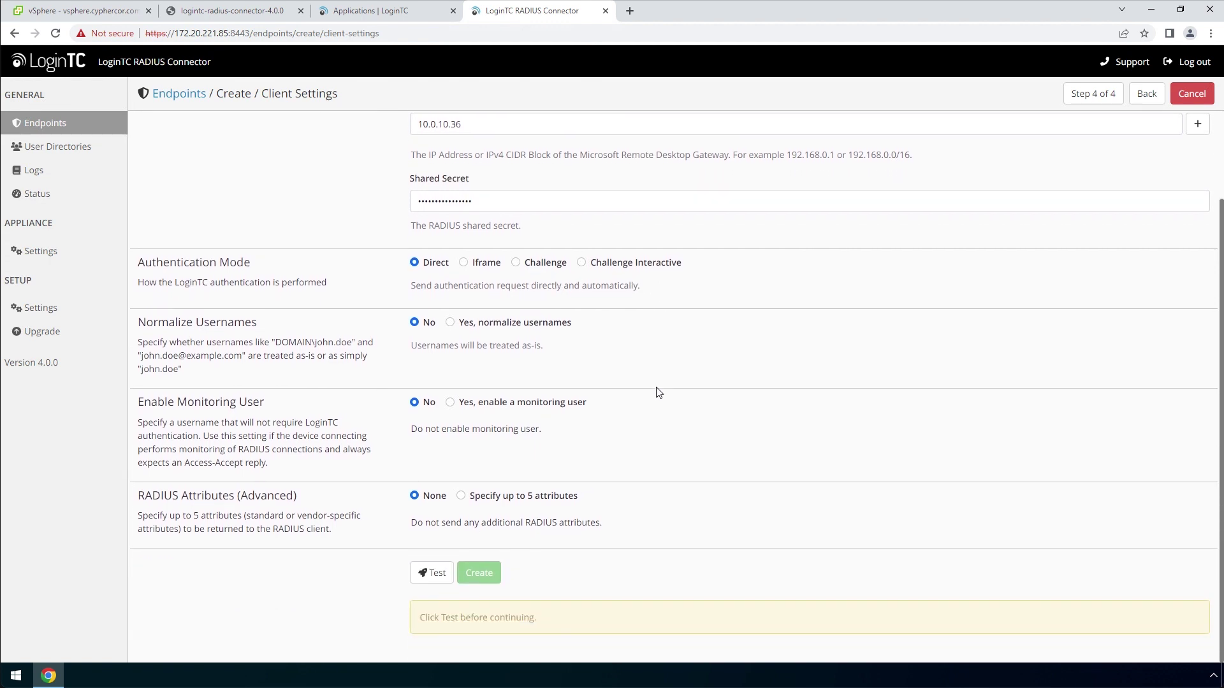
{"action": "left_click", "coordinate": [440, 574]}
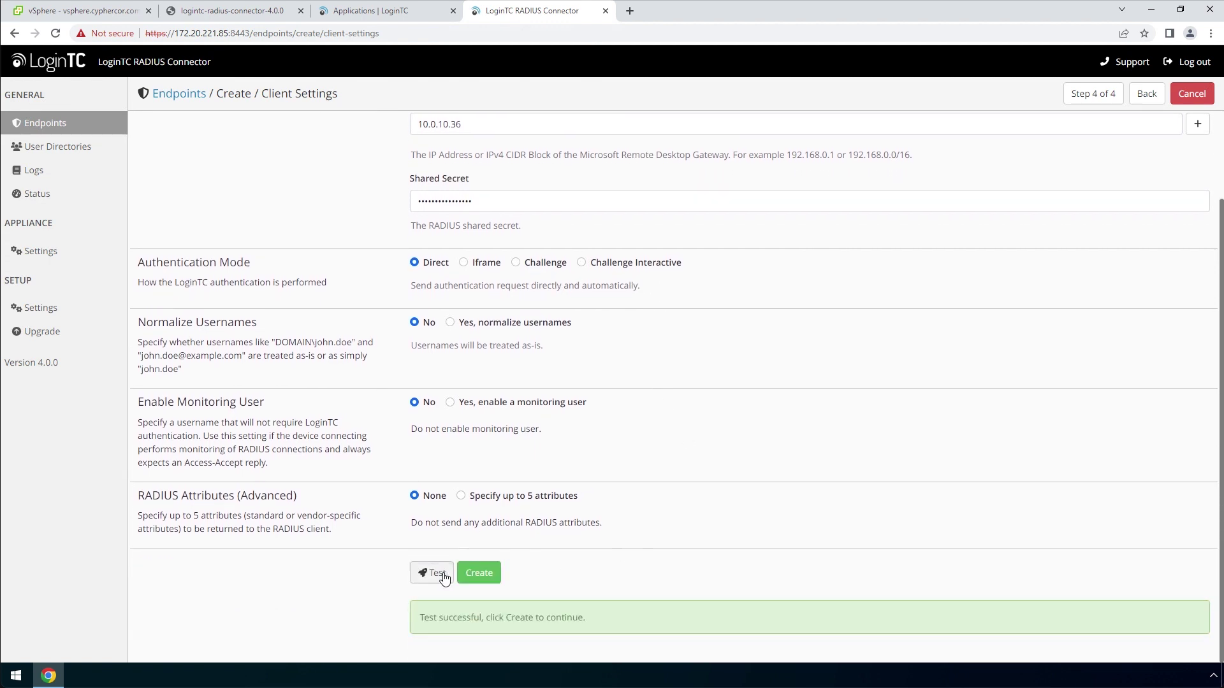
{"action": "left_click", "coordinate": [488, 577]}
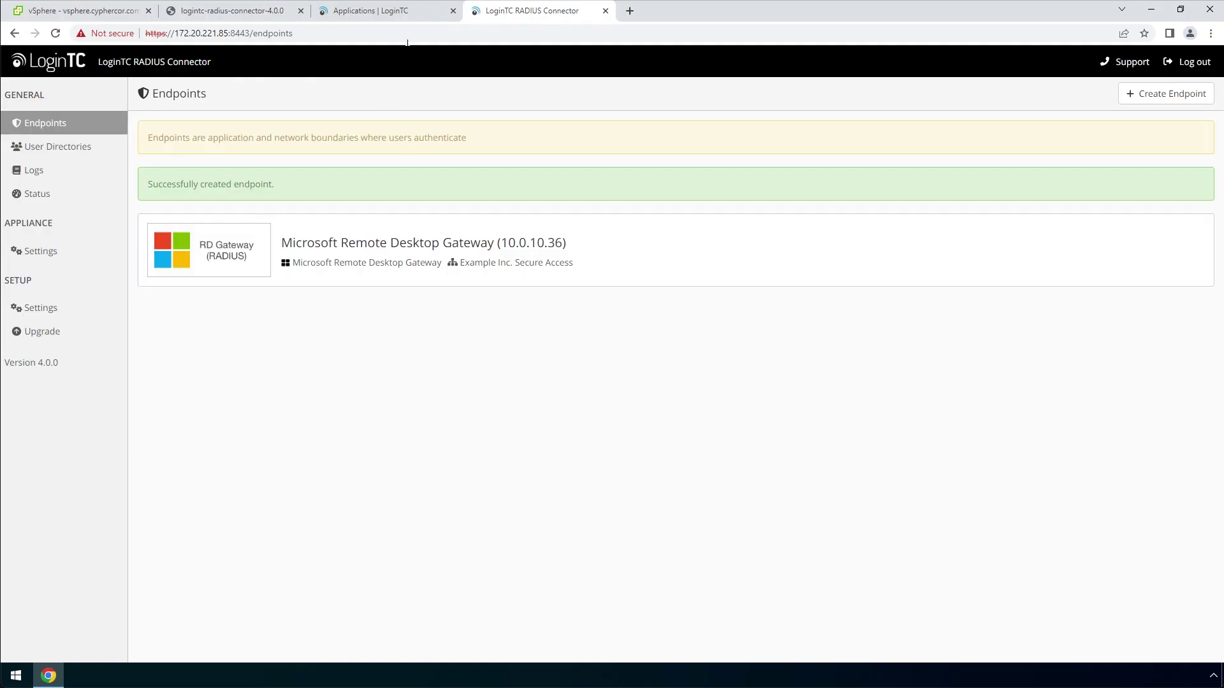
Create the first admin panel user, entering the username, full name and e-mail address
{"action": "left_click", "coordinate": [425, 14]}
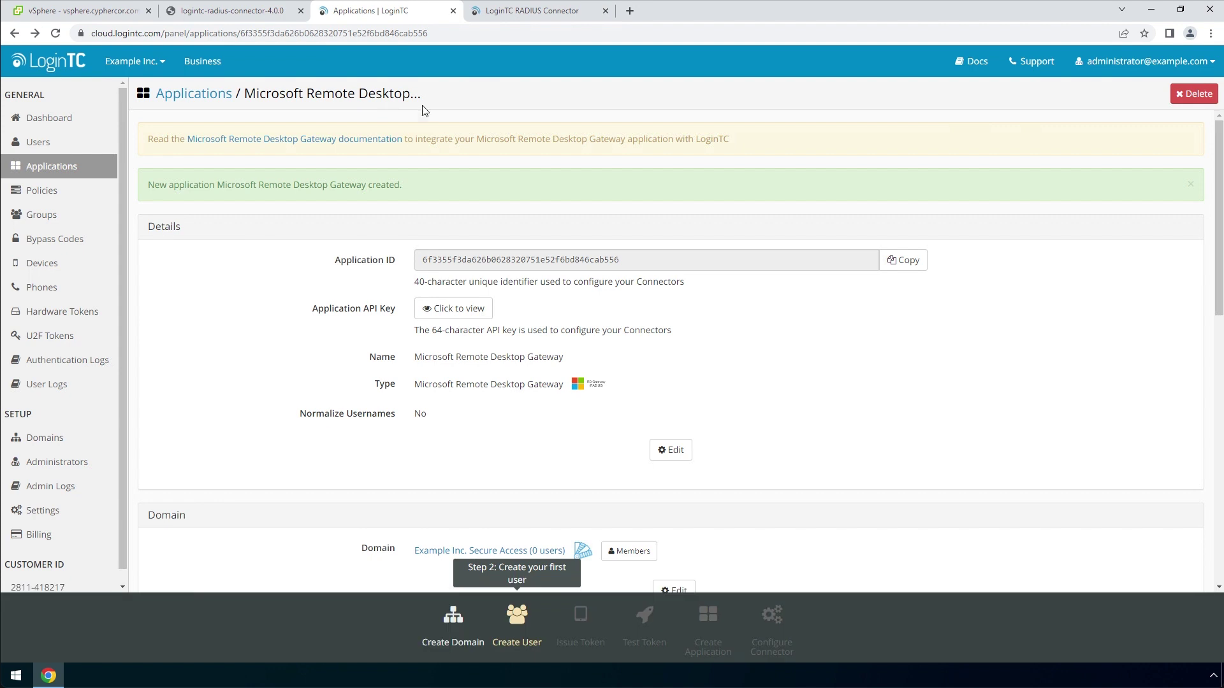
{"action": "left_click", "coordinate": [104, 144]}
{"action": "left_click", "coordinate": [726, 285]}
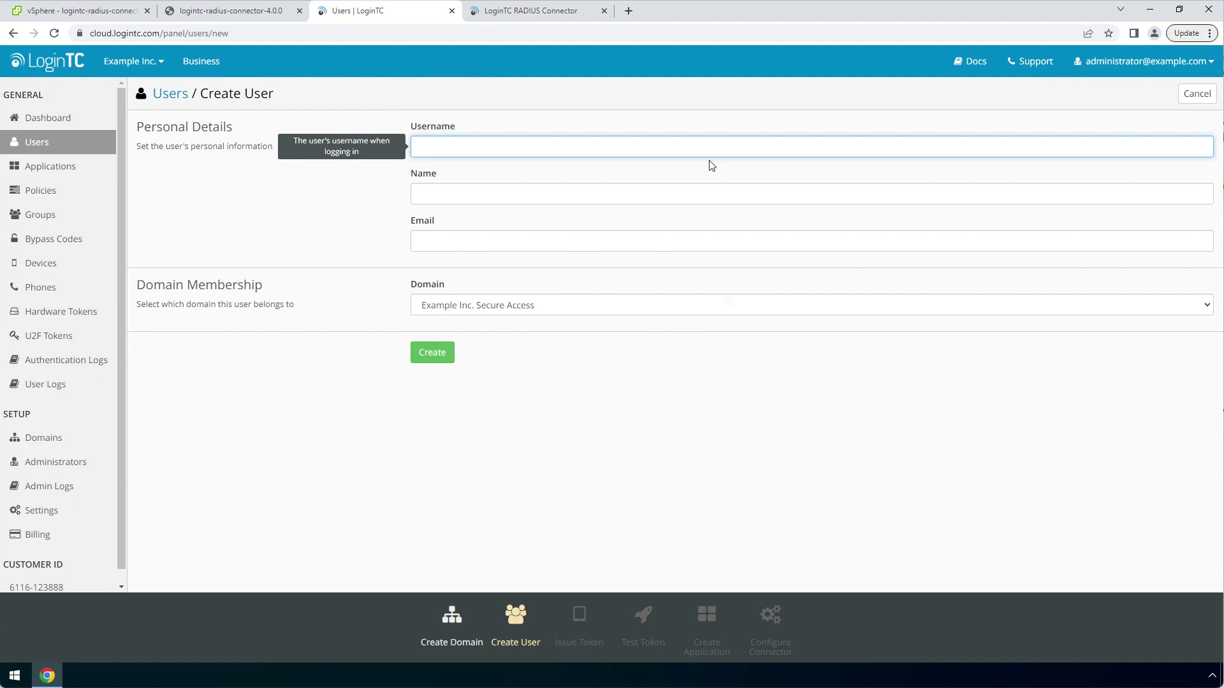
{"action": "left_click", "coordinate": [705, 148]}
{"action": "type", "text": "john.doe"}
{"action": "key", "text": "Tab"}
{"action": "type", "text": "John Doe"}
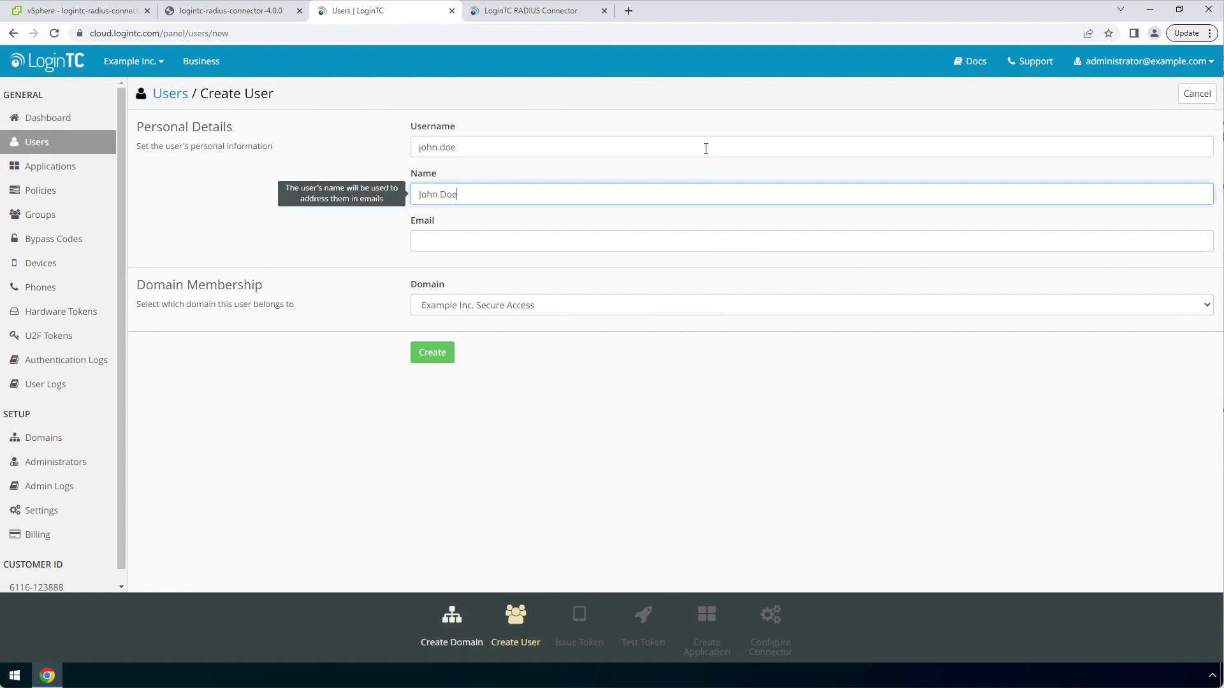
{"action": "key", "text": "Tab"}
{"action": "type", "text": "john.doe@example.com"}
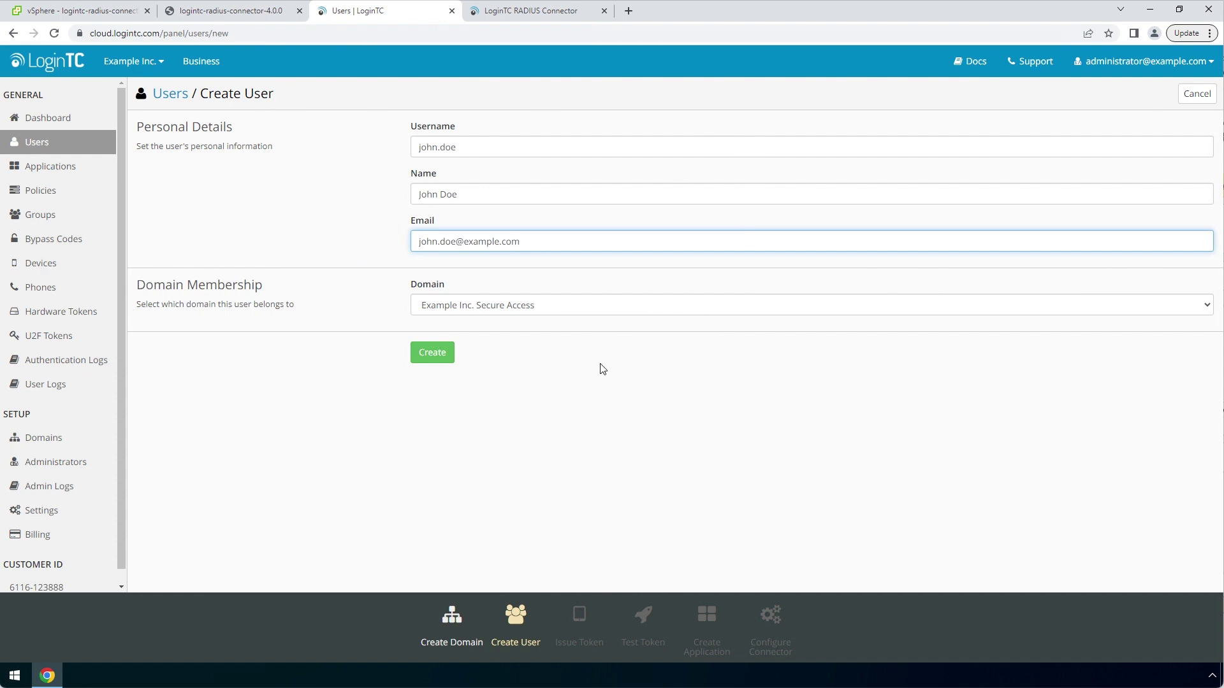
{"action": "left_click", "coordinate": [447, 355]}
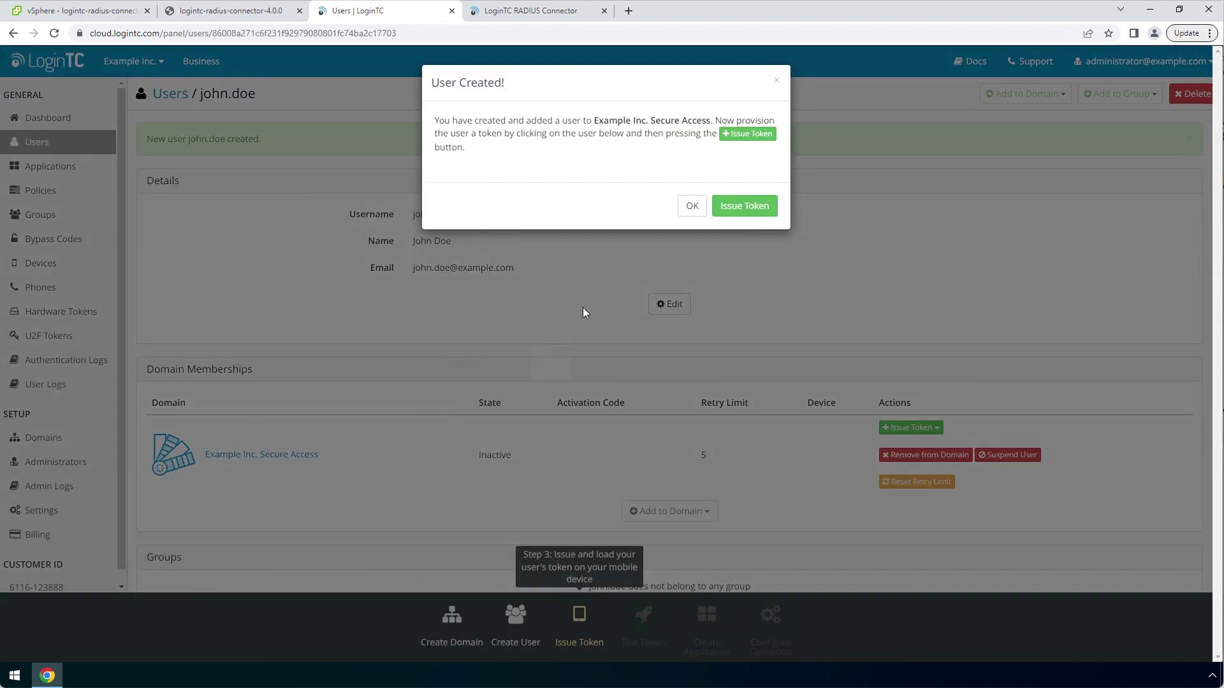
Issue the user a token without email, leaving a pending activation code
{"action": "left_click", "coordinate": [700, 215]}
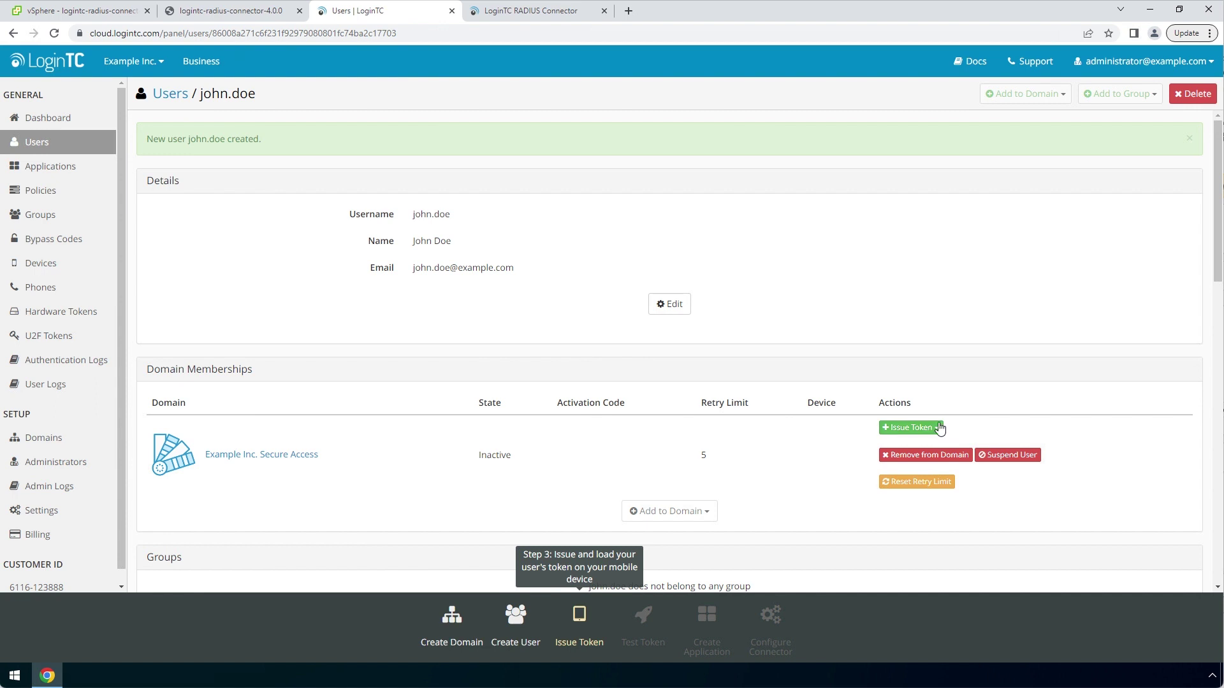
{"action": "left_click", "coordinate": [940, 432]}
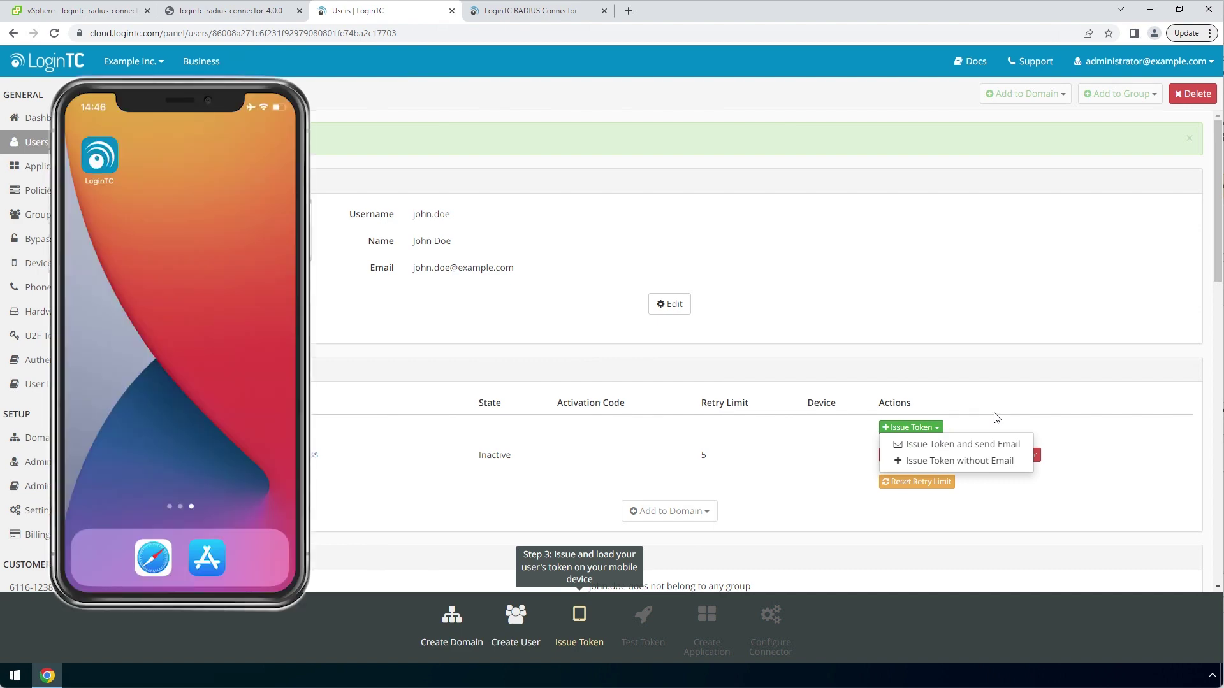
{"action": "left_click", "coordinate": [960, 461]}
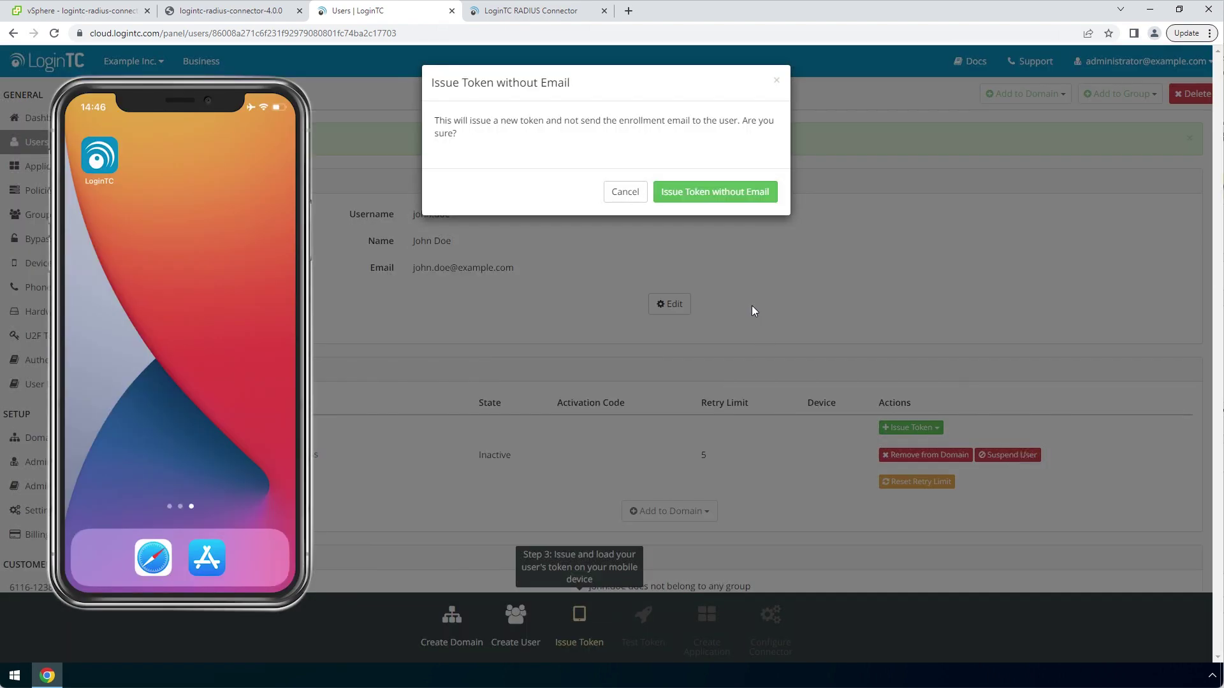
{"action": "left_click", "coordinate": [768, 193]}
{"action": "left_click", "coordinate": [757, 180]}
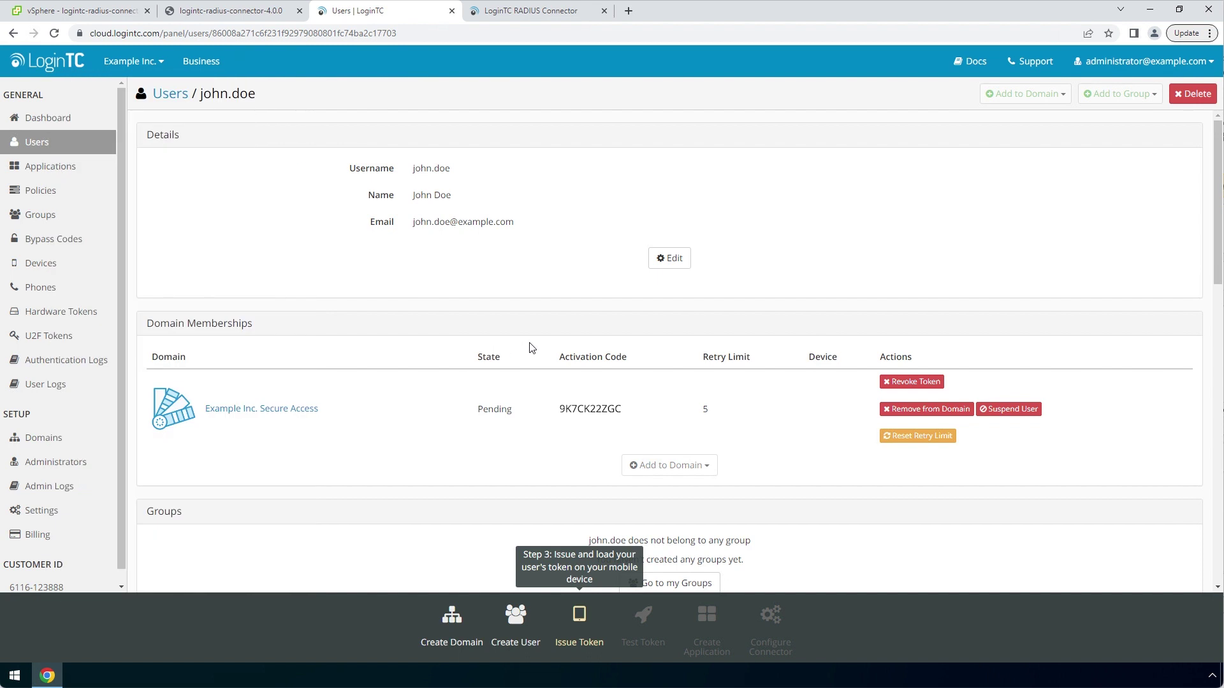
Refresh to confirm the token is Active and send a test push that gets approved
{"action": "left_click", "coordinate": [53, 35]}
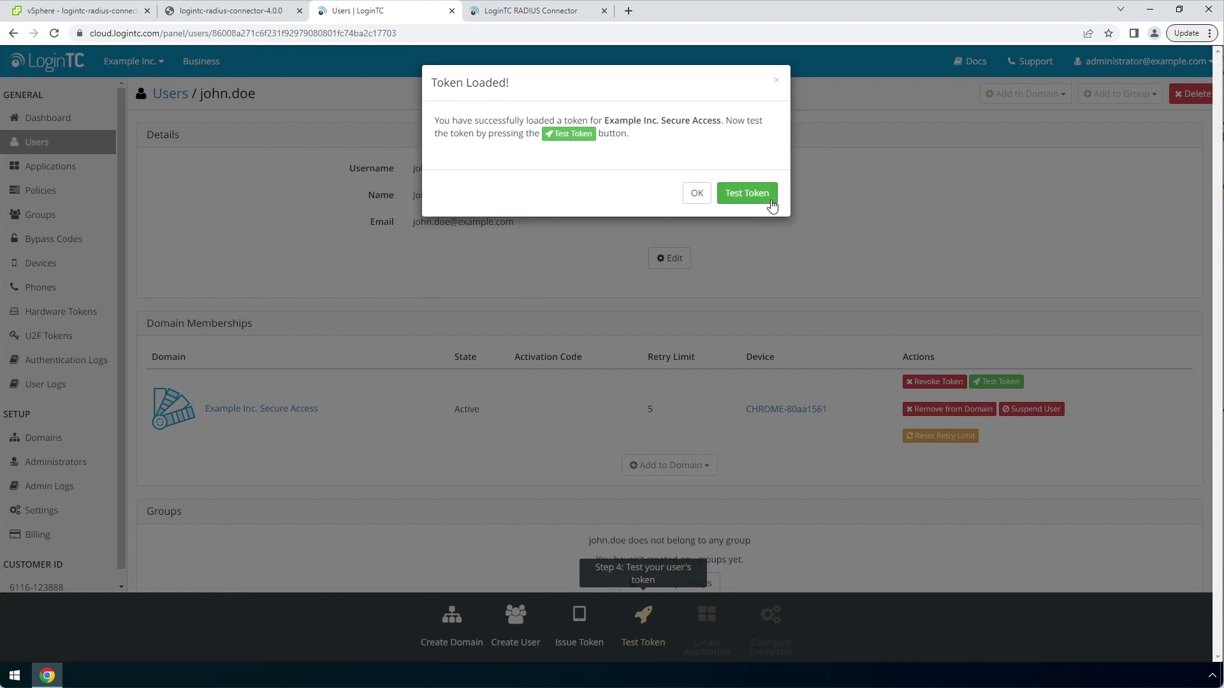
{"action": "left_click", "coordinate": [746, 194]}
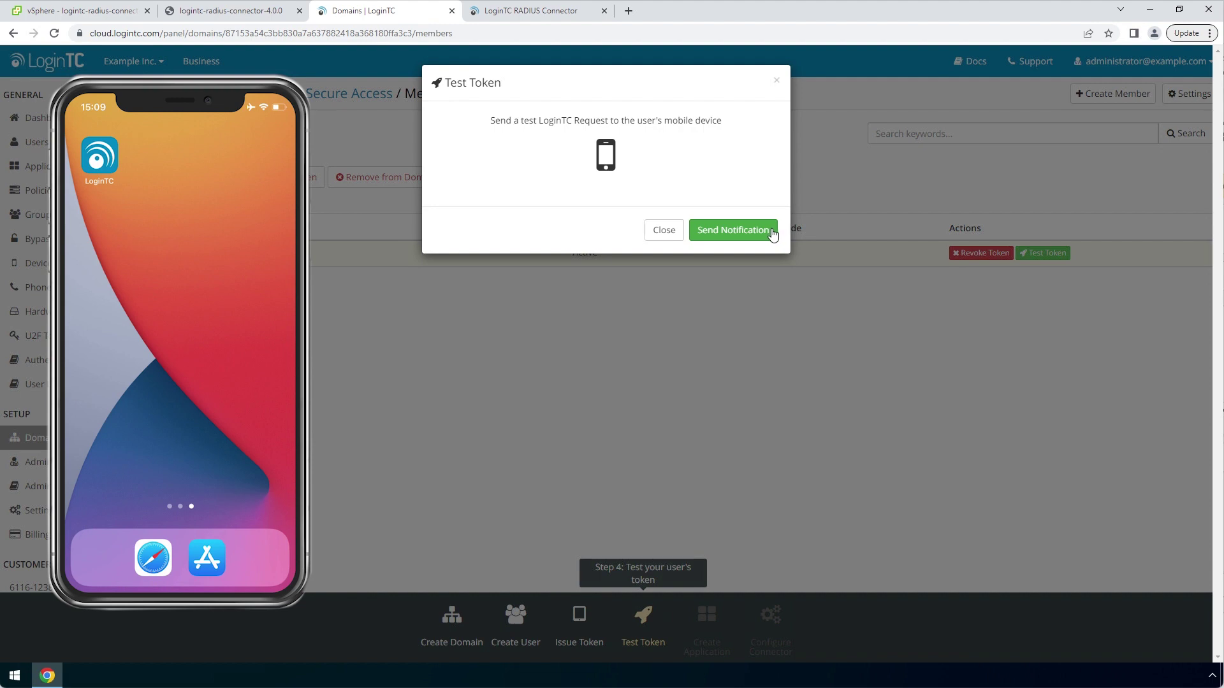
{"action": "left_click", "coordinate": [772, 231]}
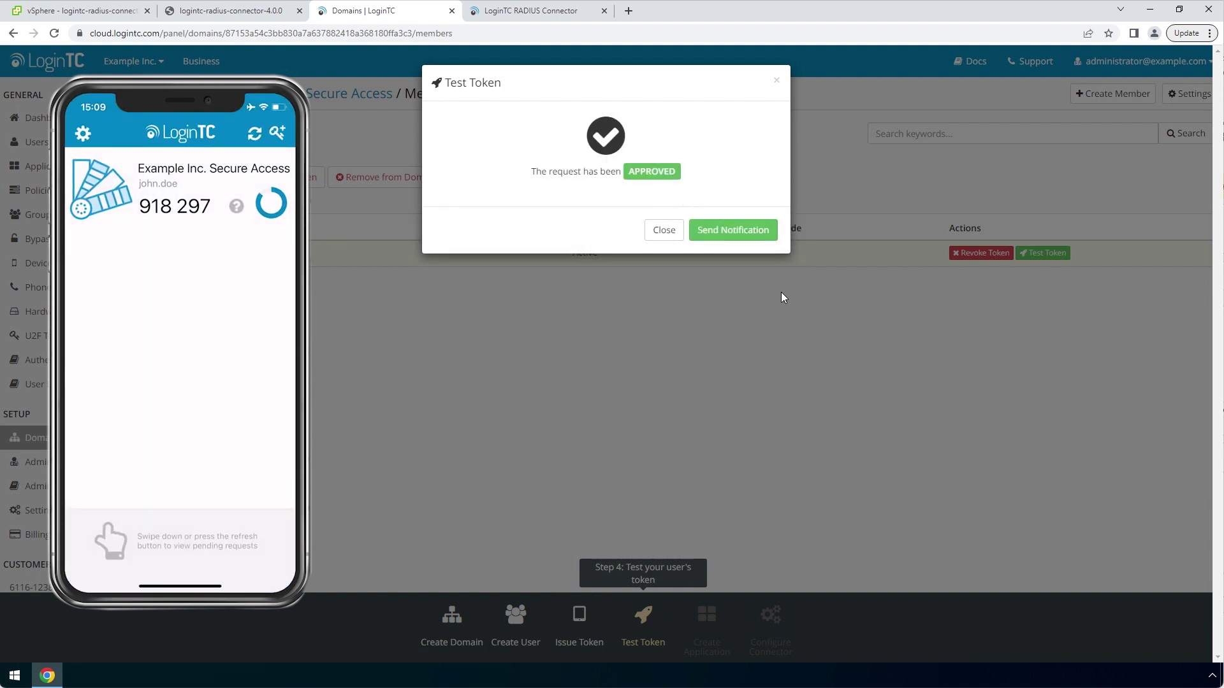
{"action": "left_click", "coordinate": [664, 230]}
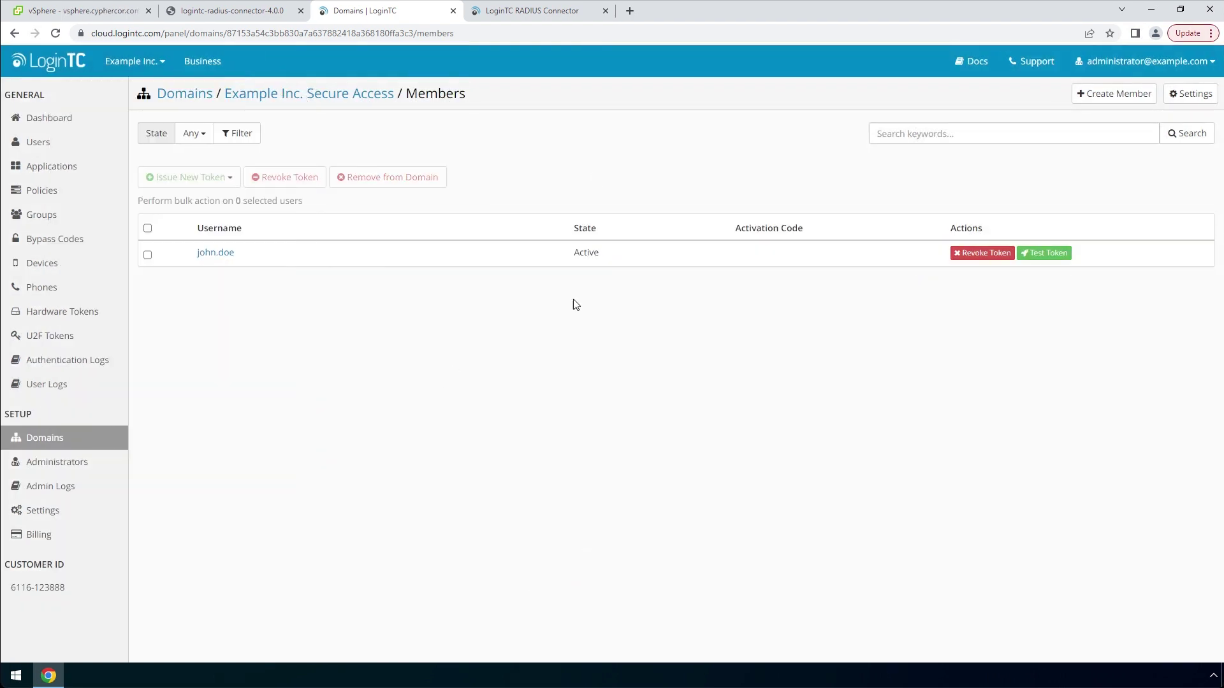
Test the Microsoft Remote Desktop Gateway endpoint with the test user's credentials and get approval
{"action": "left_click", "coordinate": [591, 13]}
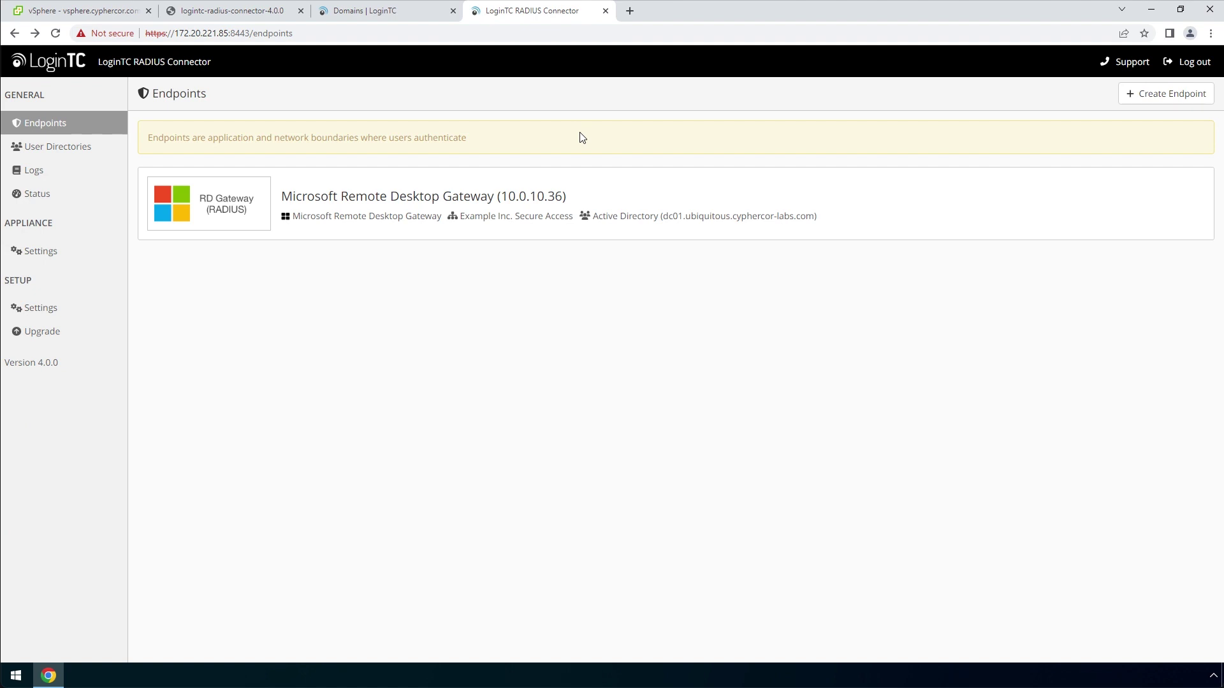
{"action": "left_click", "coordinate": [652, 191]}
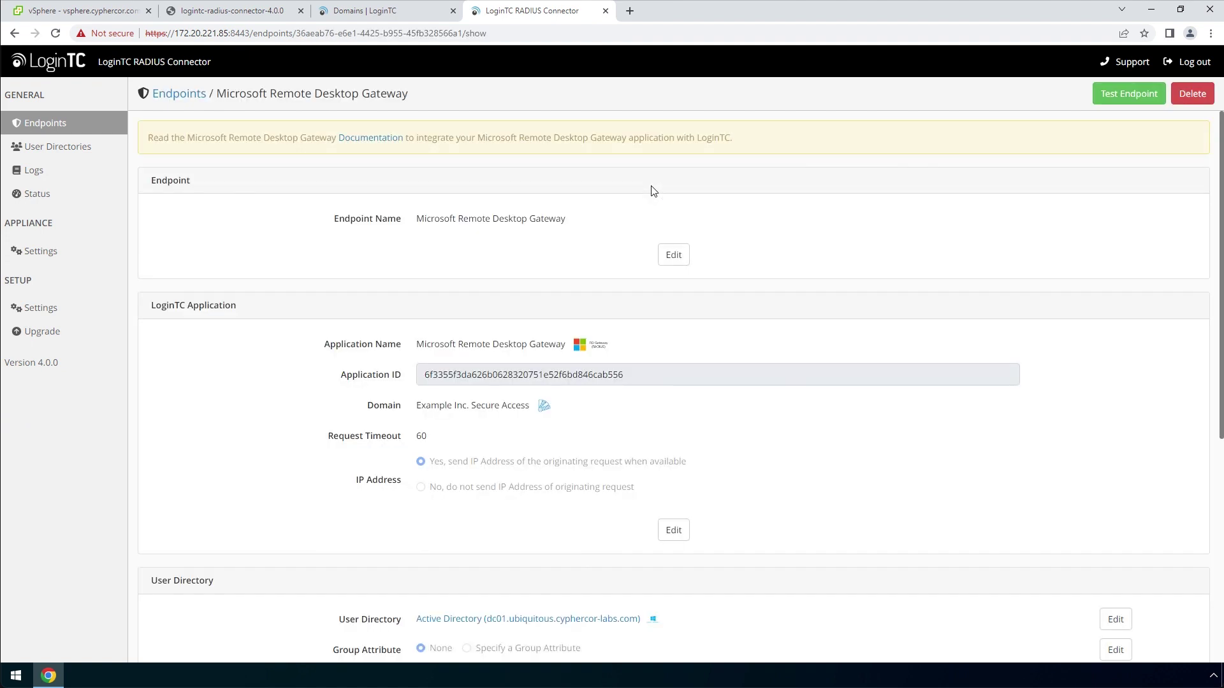
{"action": "left_click", "coordinate": [1108, 97]}
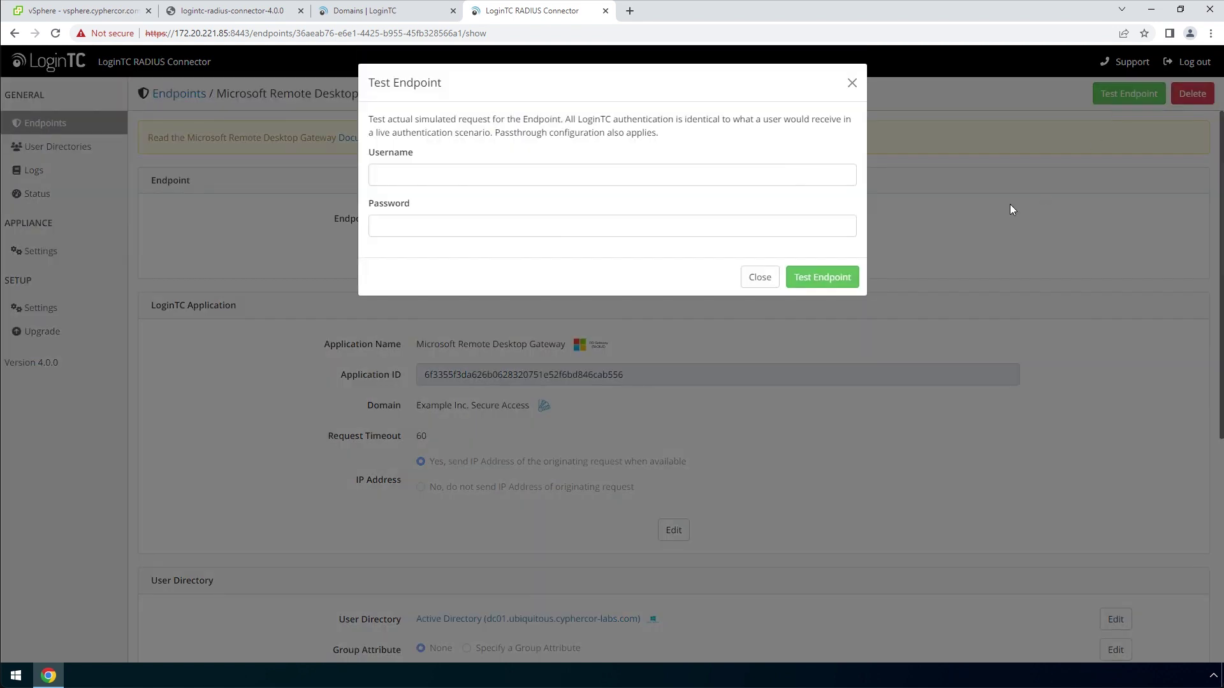
{"action": "left_click", "coordinate": [801, 176]}
{"action": "type", "text": "john.doe"}
{"action": "key", "text": "Tab"}
{"action": "type", "text": "••••••••"}
{"action": "left_click", "coordinate": [826, 277]}
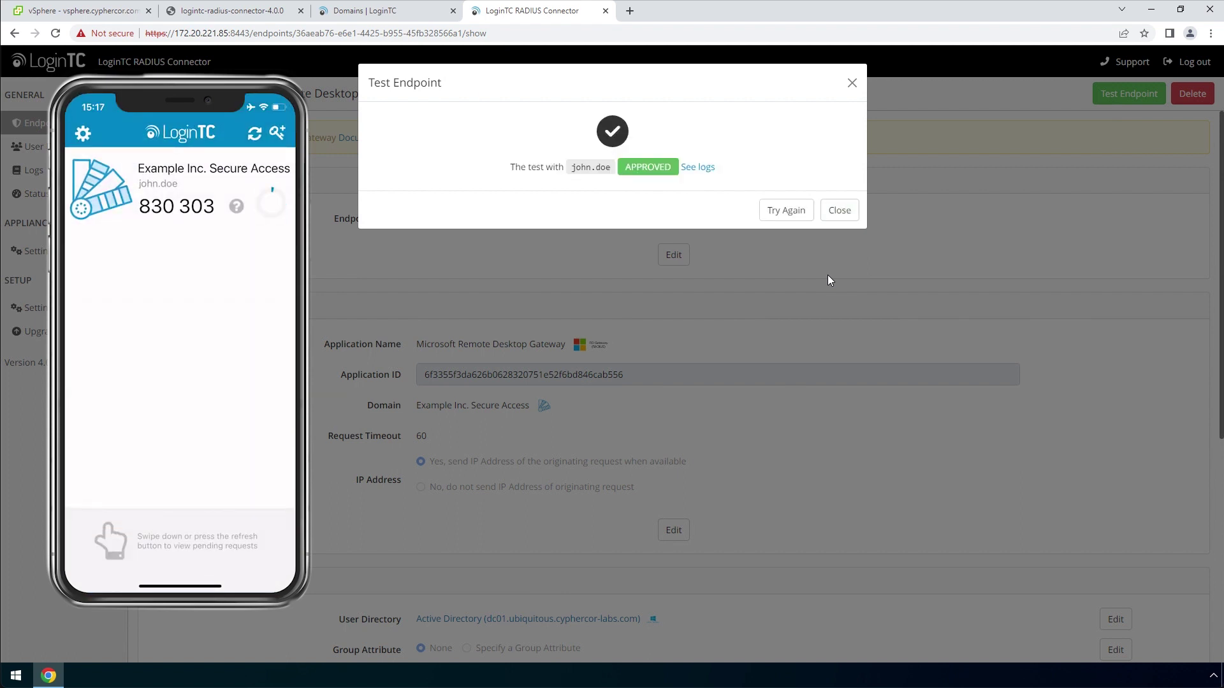
{"action": "left_click", "coordinate": [853, 216]}
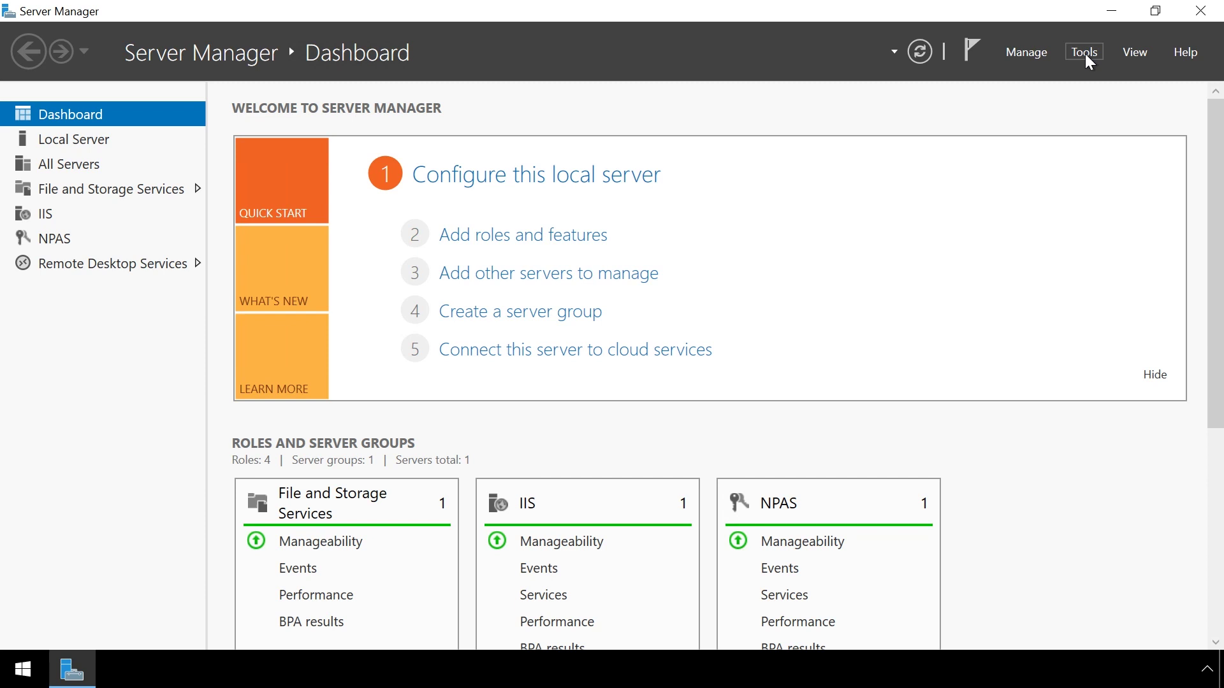
Launch RD Gateway Manager and open the local RDS gateway's properties
{"action": "left_click", "coordinate": [1085, 53]}
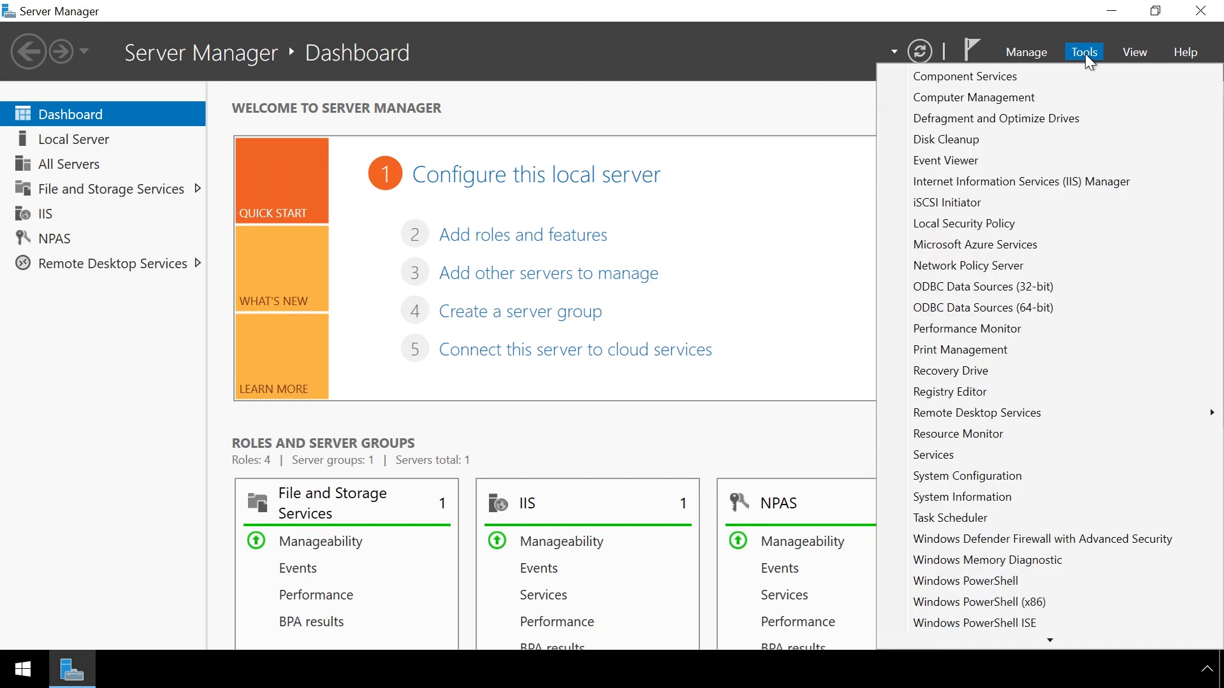
{"action": "mouse_move", "coordinate": [1041, 414]}
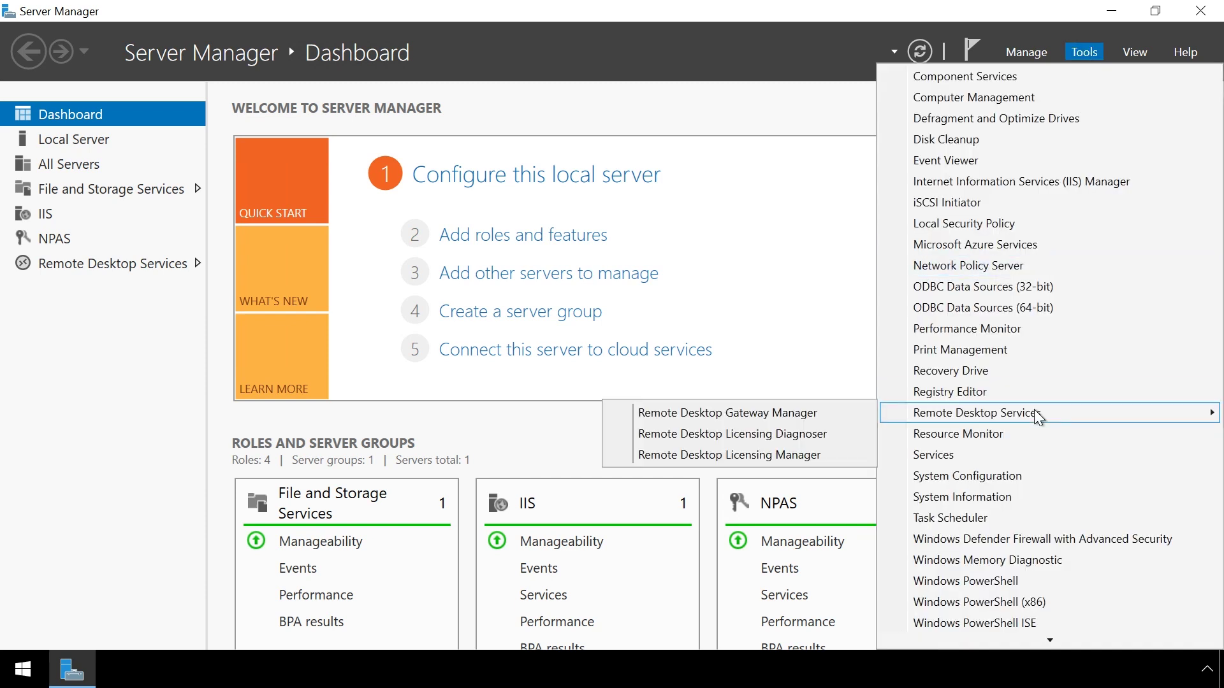
{"action": "left_click", "coordinate": [823, 413]}
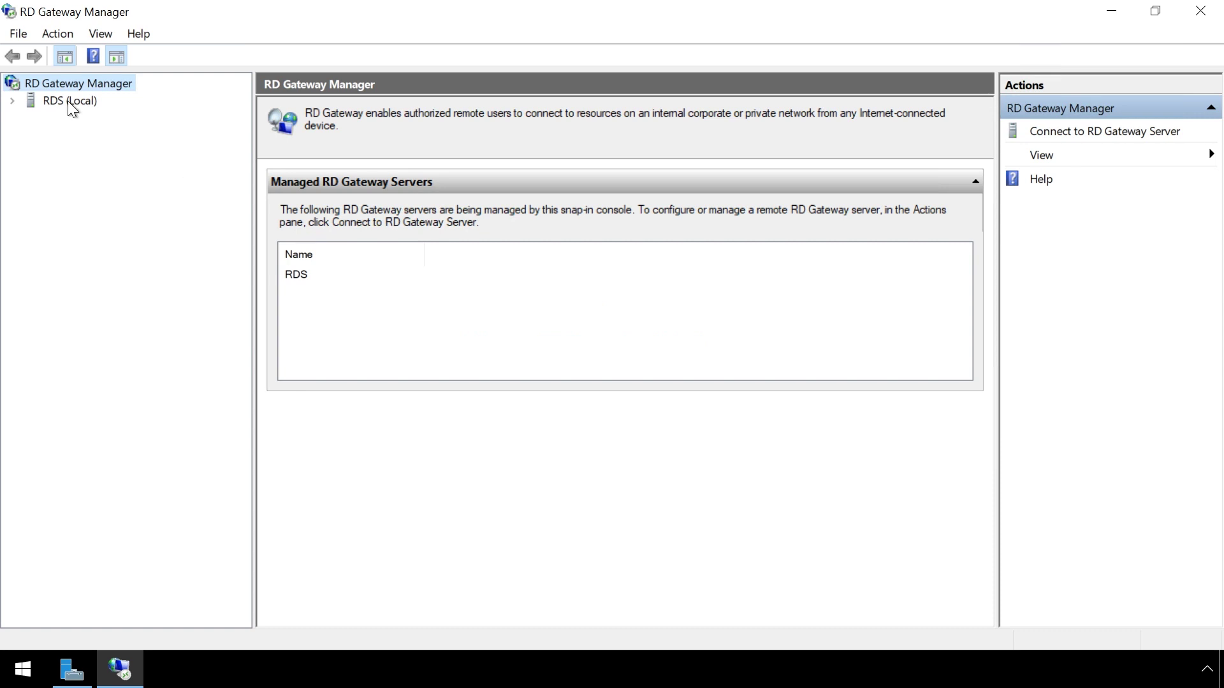
{"action": "left_click", "coordinate": [69, 102]}
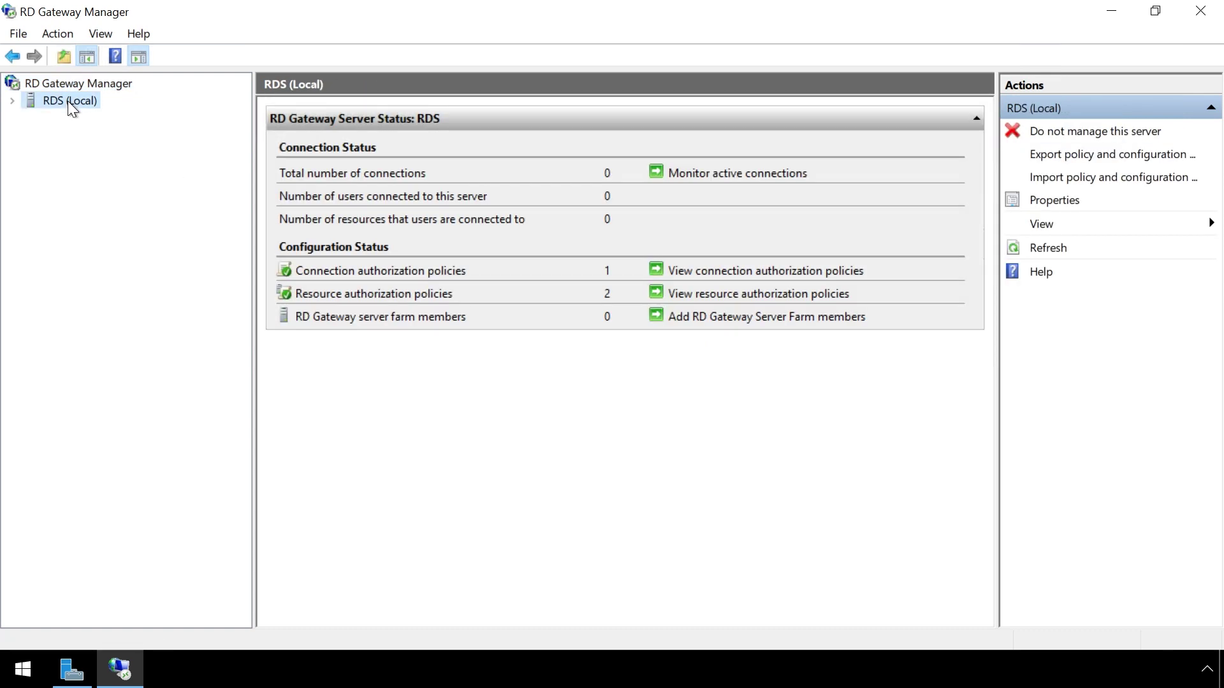
{"action": "right_click", "coordinate": [68, 100]}
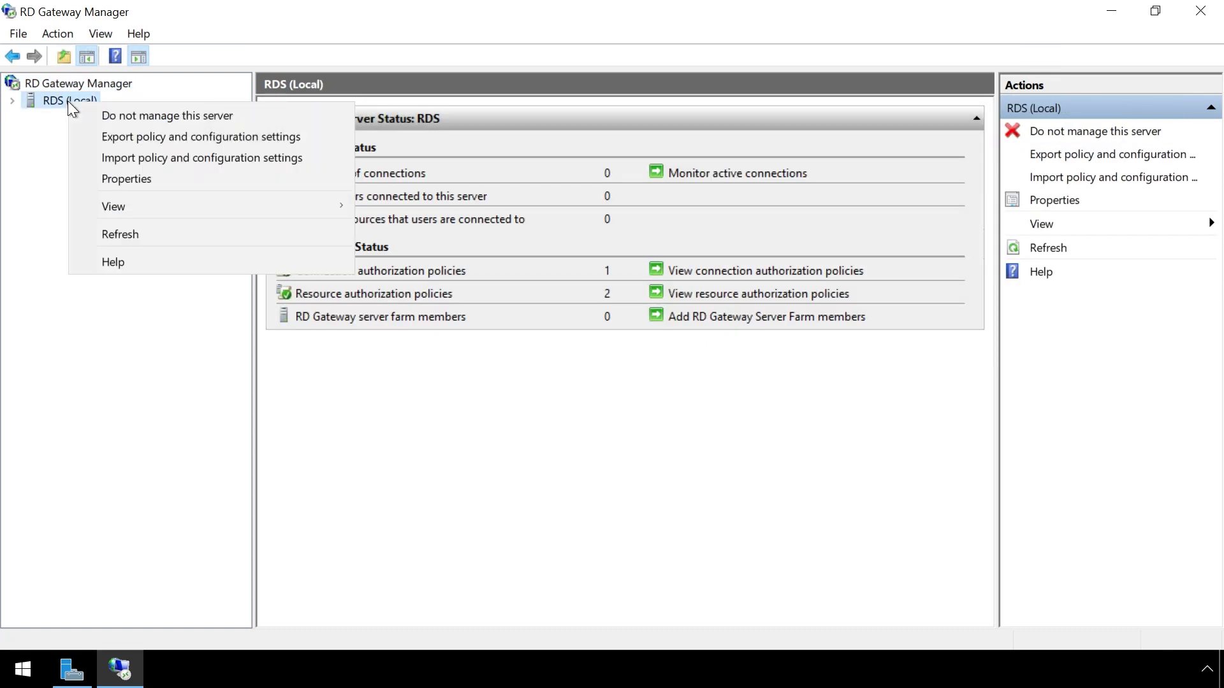
{"action": "left_click", "coordinate": [113, 177]}
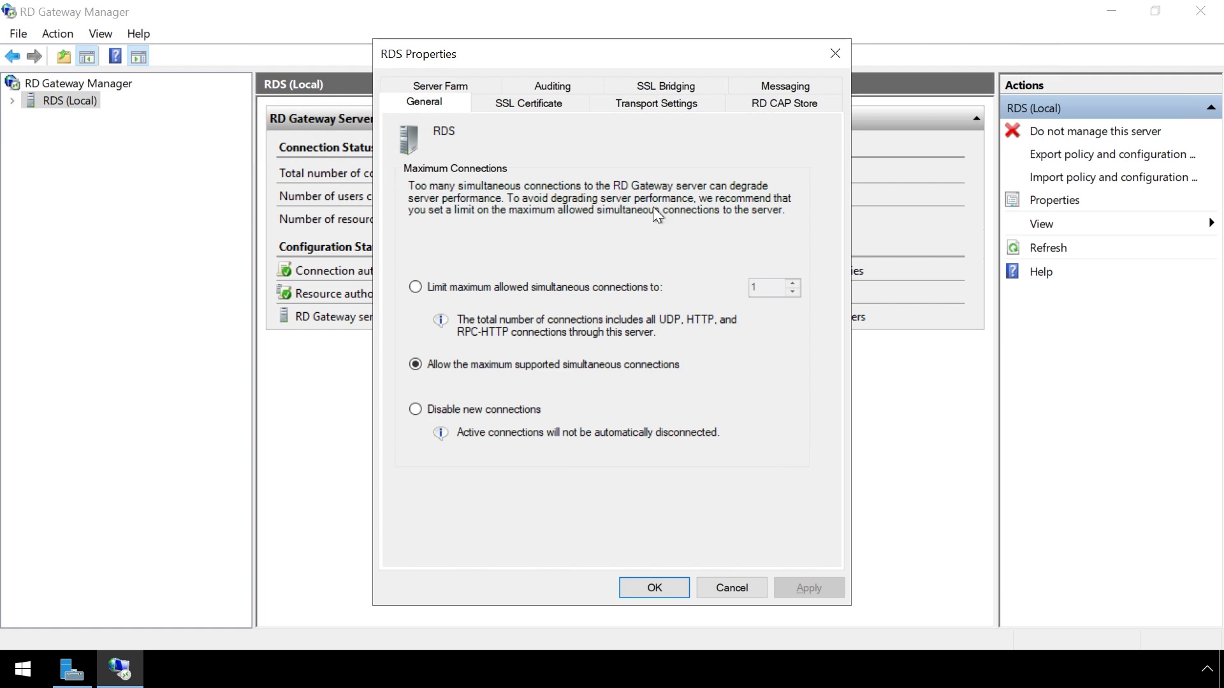
Set the RD CAP store to central NPS server 10.0.10.162 with a shared secret and save
{"action": "left_click", "coordinate": [787, 104]}
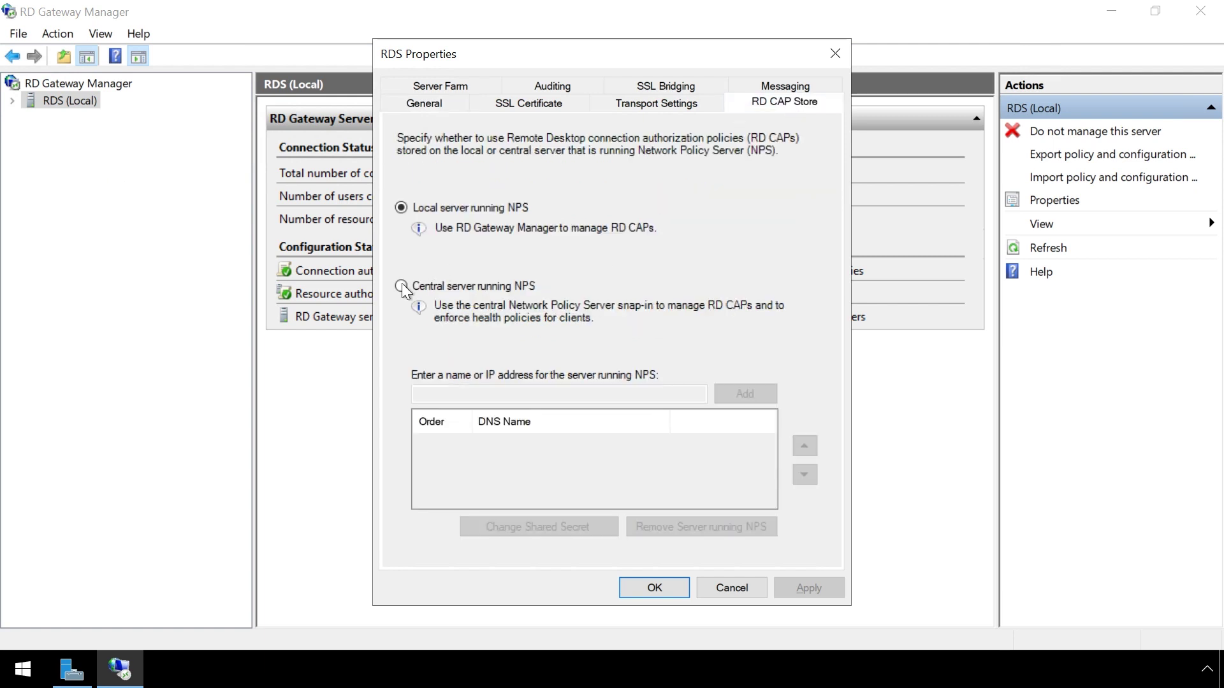
{"action": "left_click", "coordinate": [401, 286]}
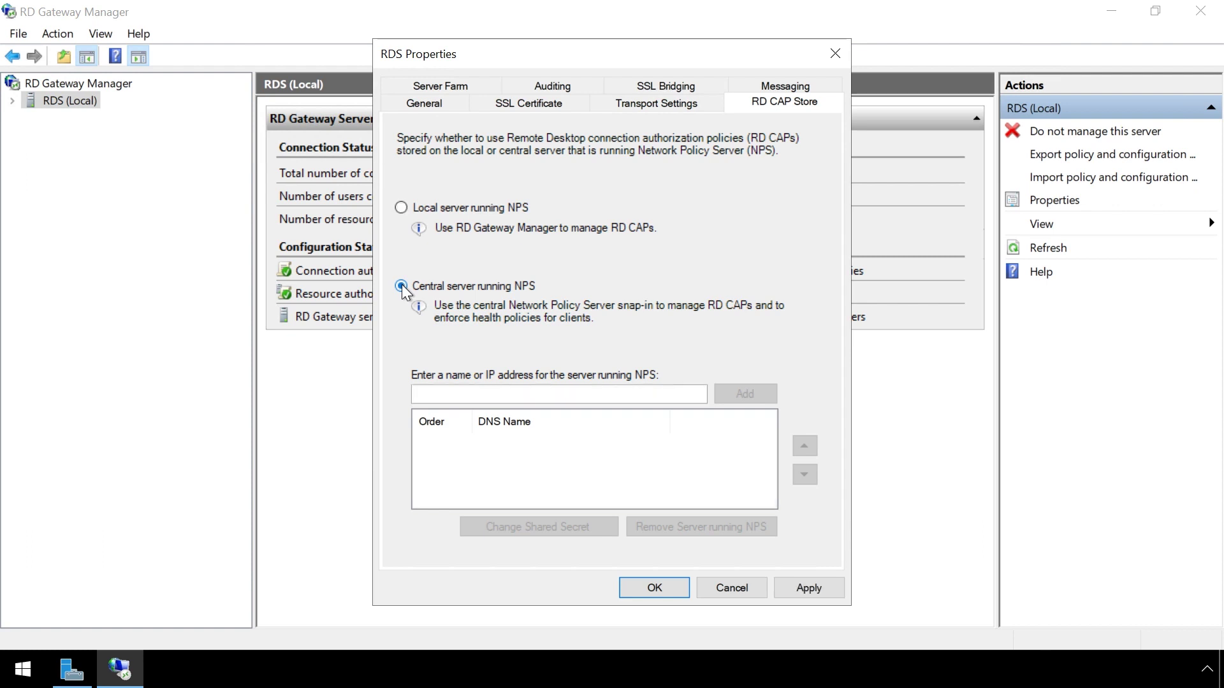
{"action": "left_click", "coordinate": [610, 397]}
{"action": "type", "text": "10"}
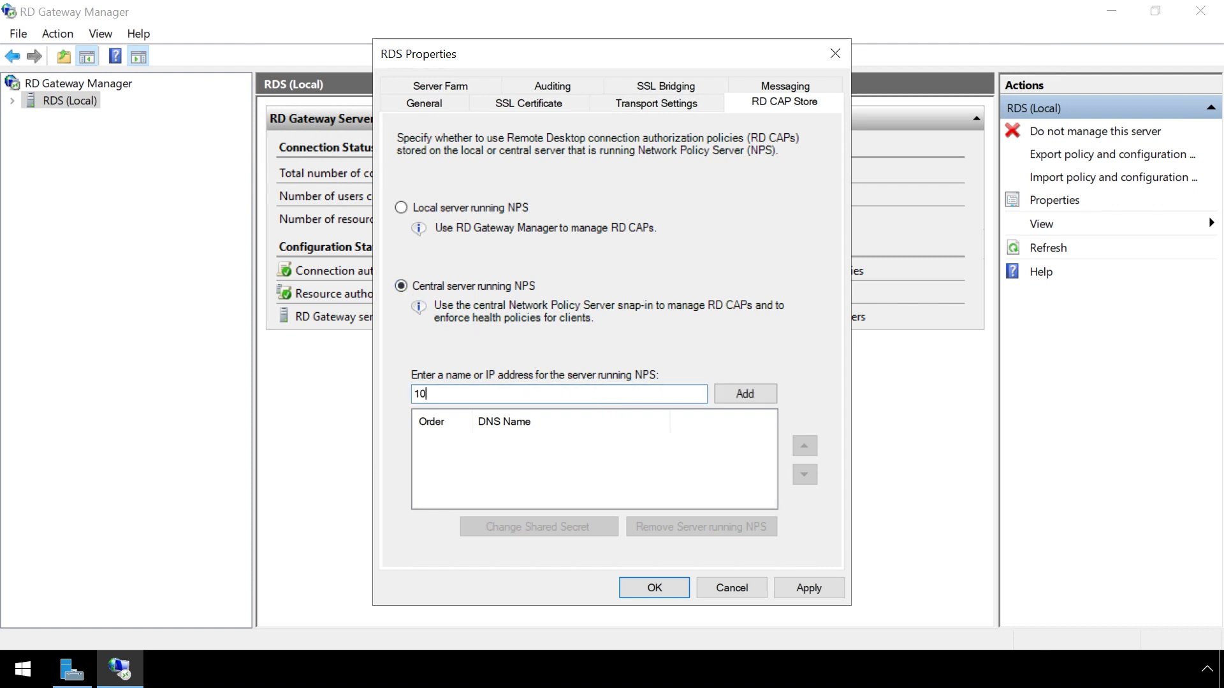
{"action": "type", "text": ".0.10.162"}
{"action": "left_click", "coordinate": [742, 393]}
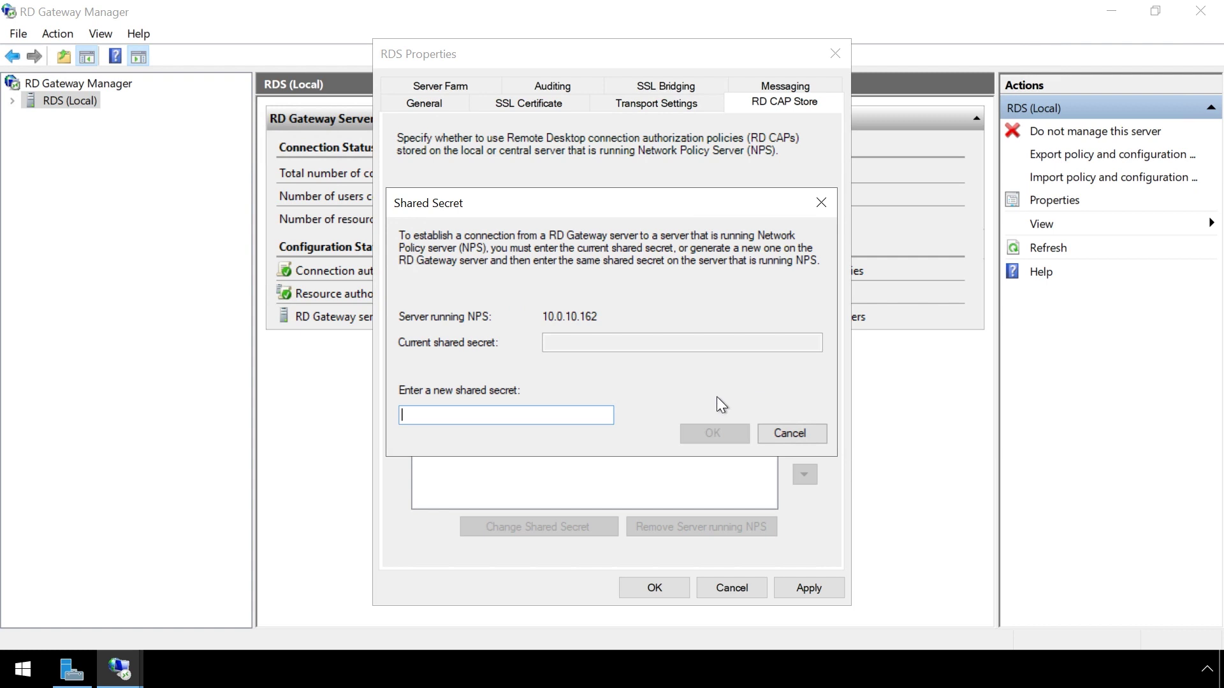
{"action": "type", "text": "loginTC"}
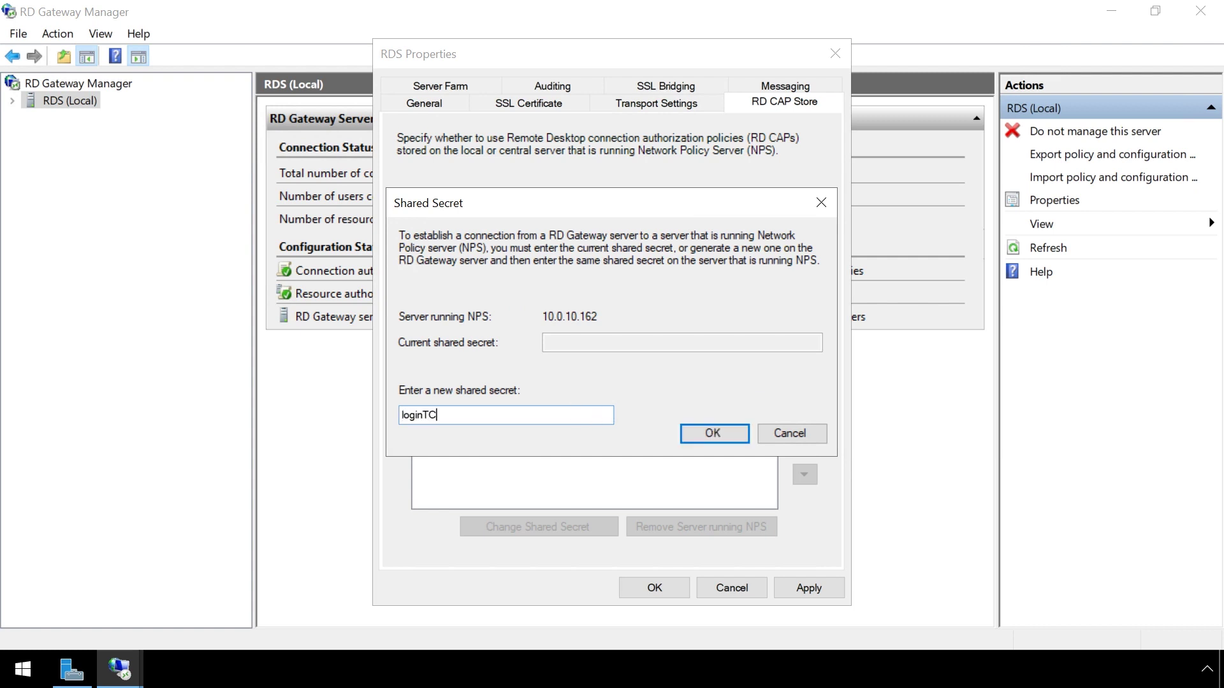
{"action": "type", "text": "123"}
{"action": "left_click", "coordinate": [712, 436]}
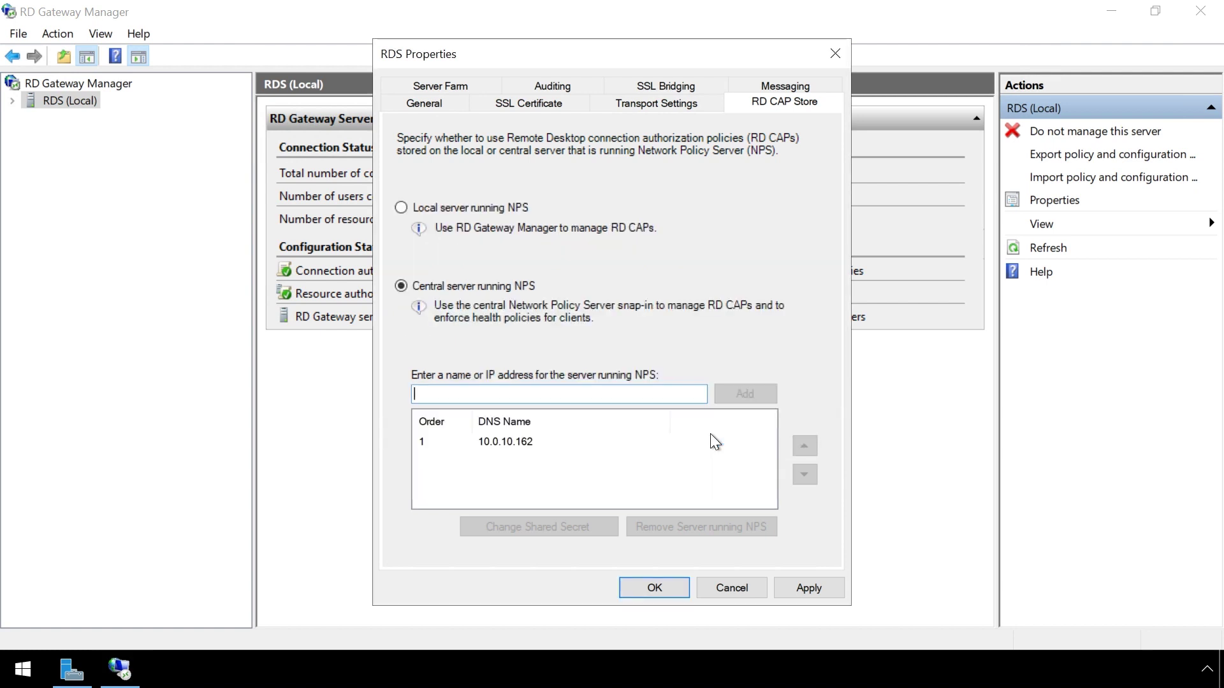
{"action": "left_click", "coordinate": [670, 582]}
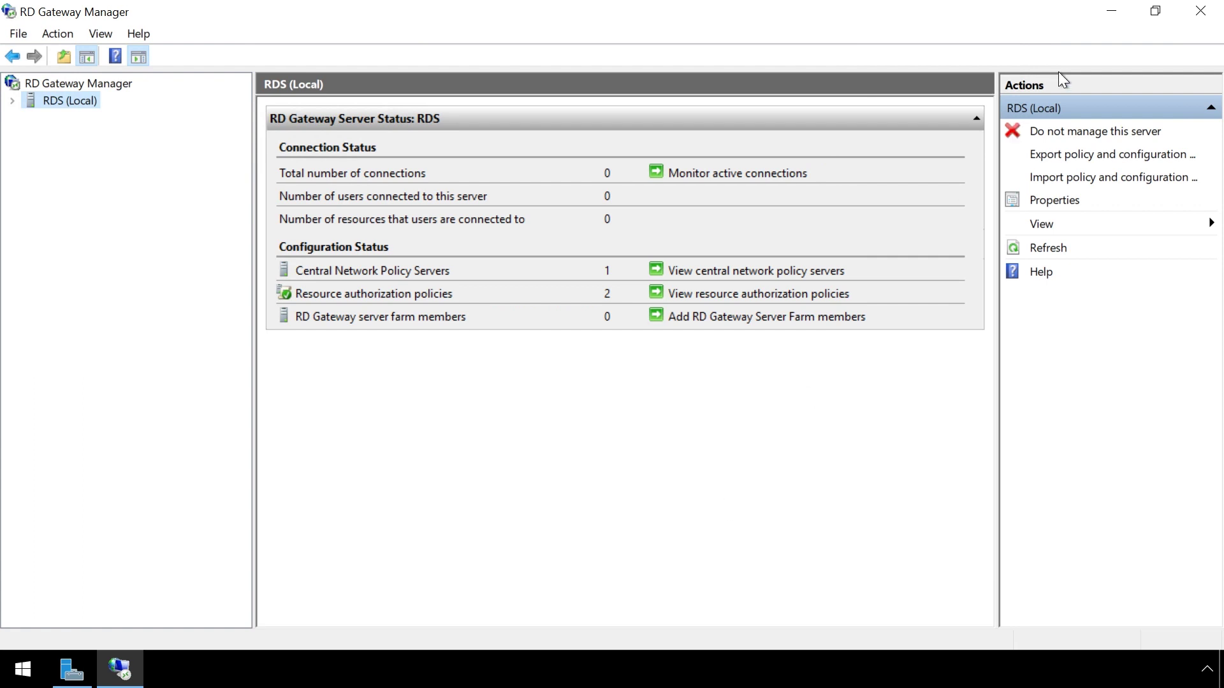
Close RD Gateway Manager and launch Network Policy Server full screen
{"action": "left_click", "coordinate": [1200, 11]}
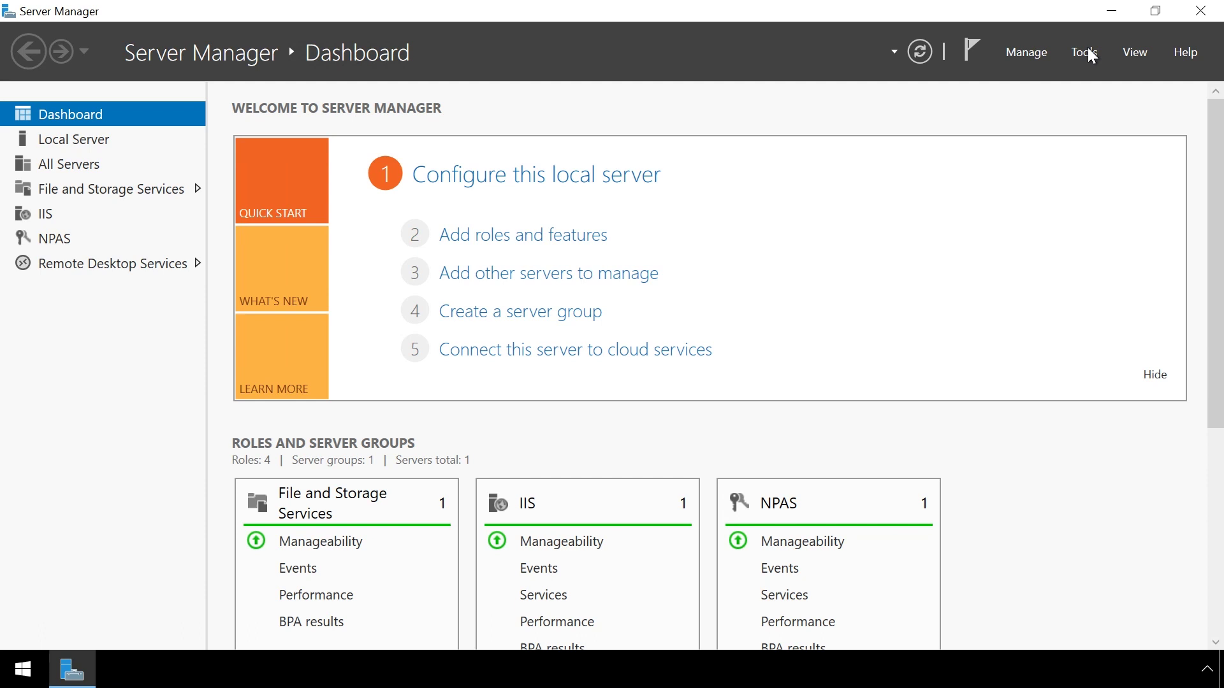
{"action": "left_click", "coordinate": [1084, 54]}
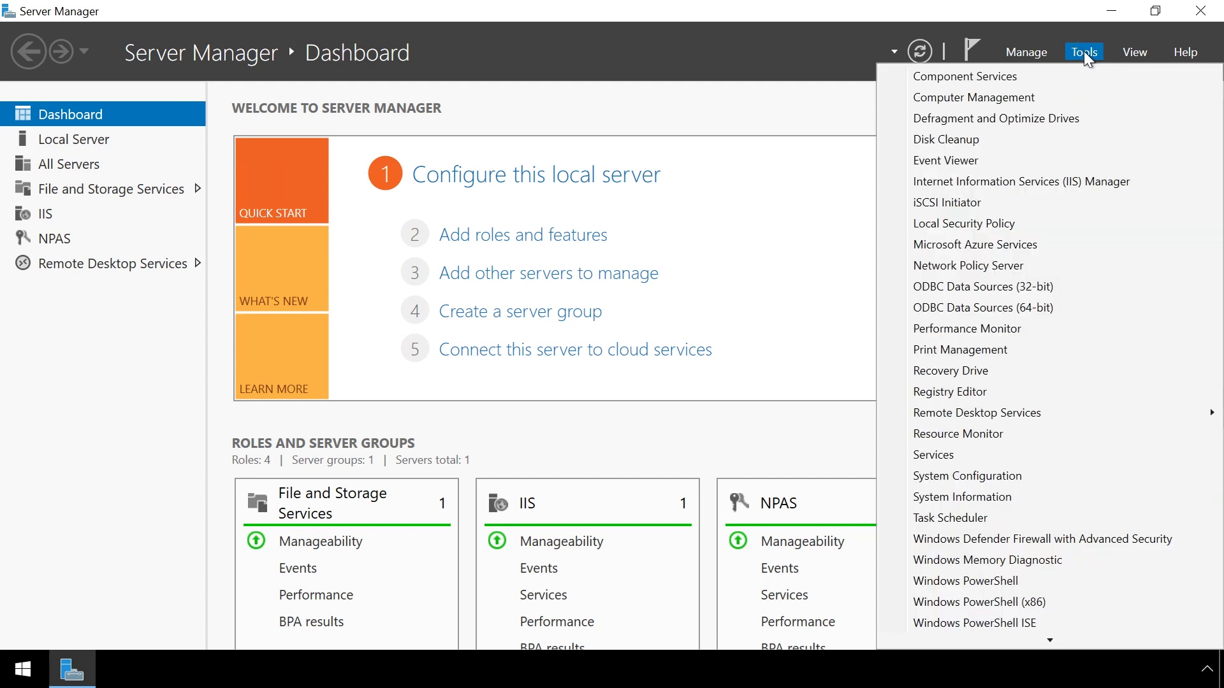
{"action": "left_click", "coordinate": [1028, 266]}
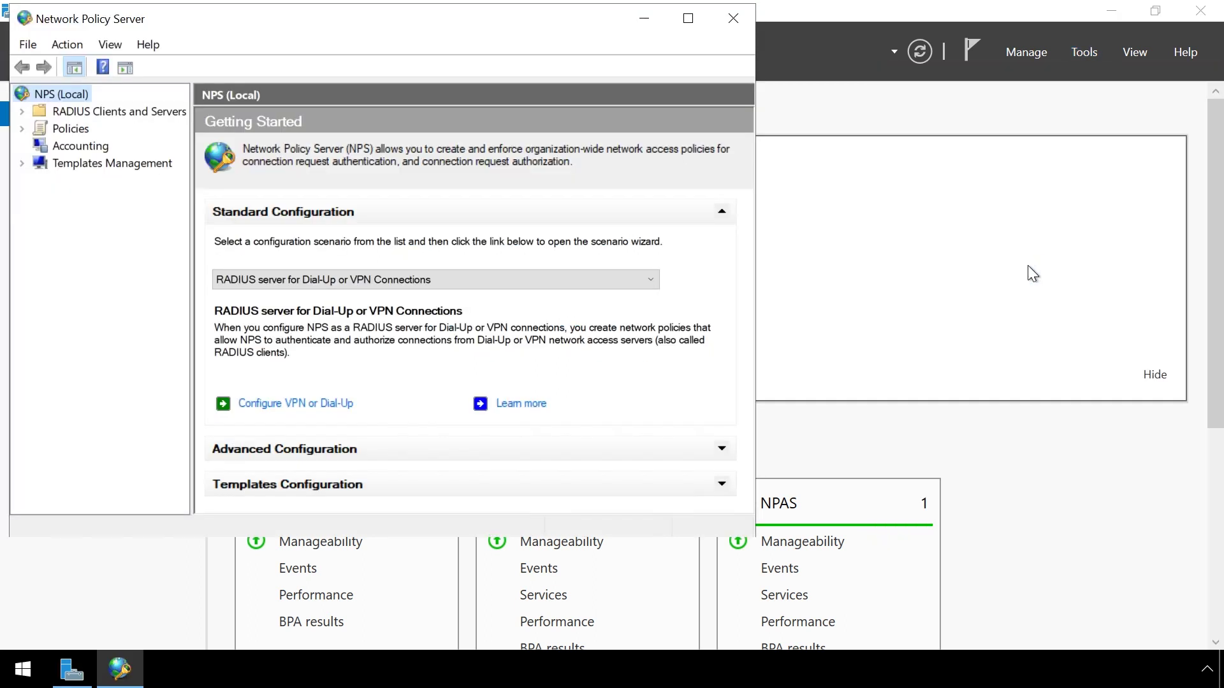
{"action": "left_click", "coordinate": [686, 18]}
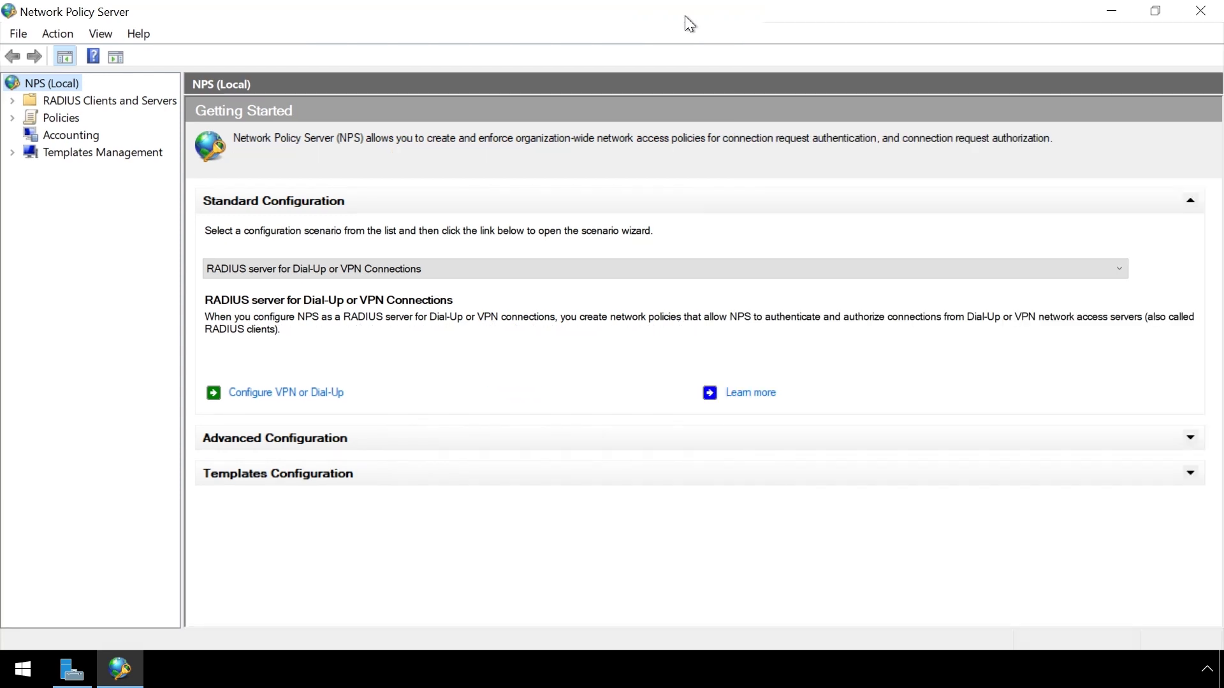
Show Remote RADIUS Server Groups and bring up actions for TS GATEWAY SERVER GROUP
{"action": "left_click", "coordinate": [13, 100]}
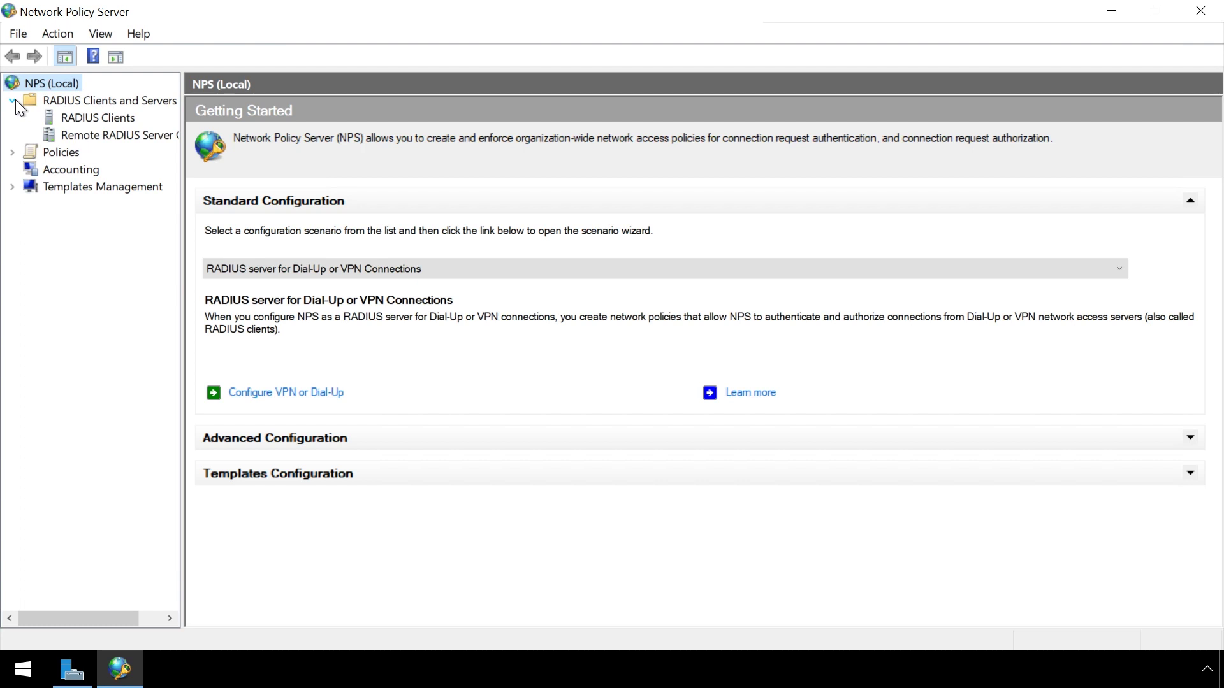
{"action": "left_click", "coordinate": [81, 135]}
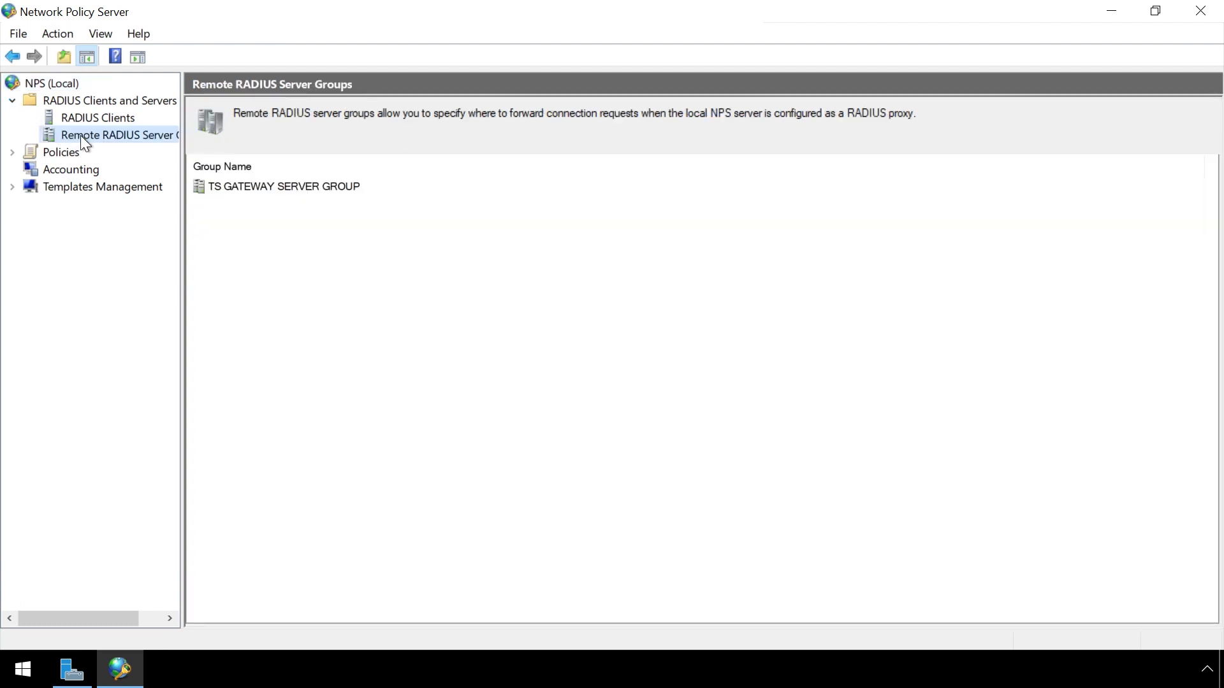
{"action": "left_click", "coordinate": [269, 186]}
{"action": "right_click", "coordinate": [269, 187]}
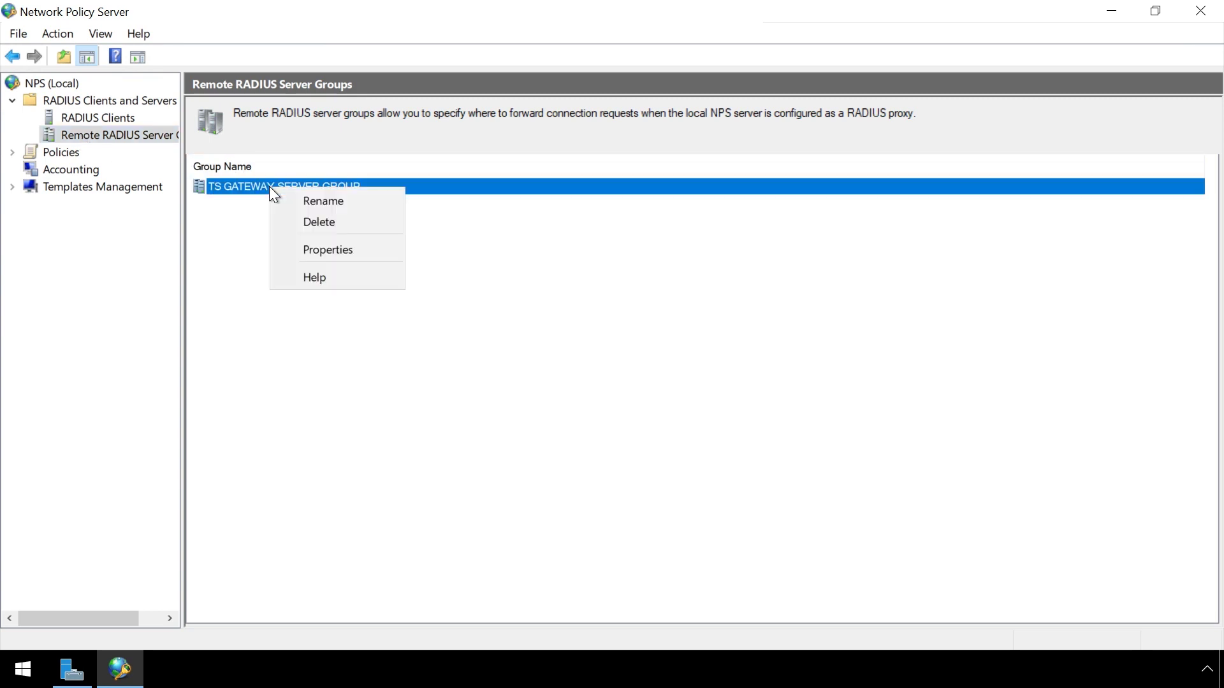
Open the load balancing settings of RADIUS server 10.0.10.162 in TS GATEWAY SERVER GROUP
{"action": "left_click", "coordinate": [324, 248]}
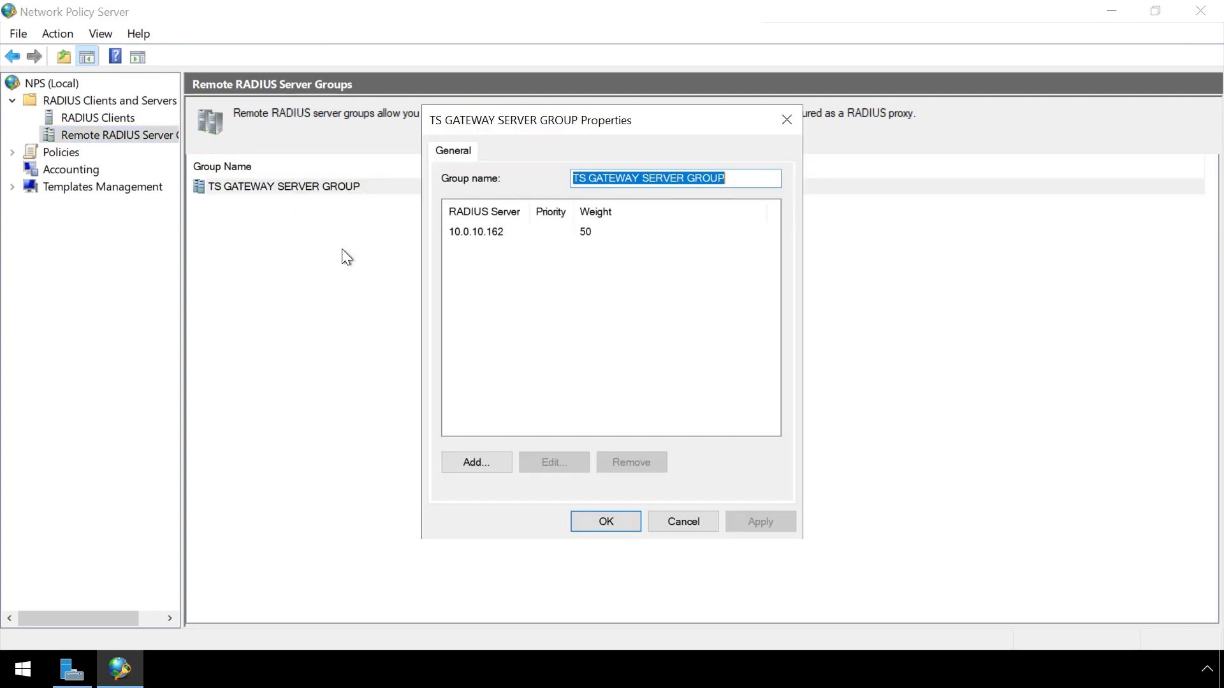
{"action": "left_click", "coordinate": [475, 232]}
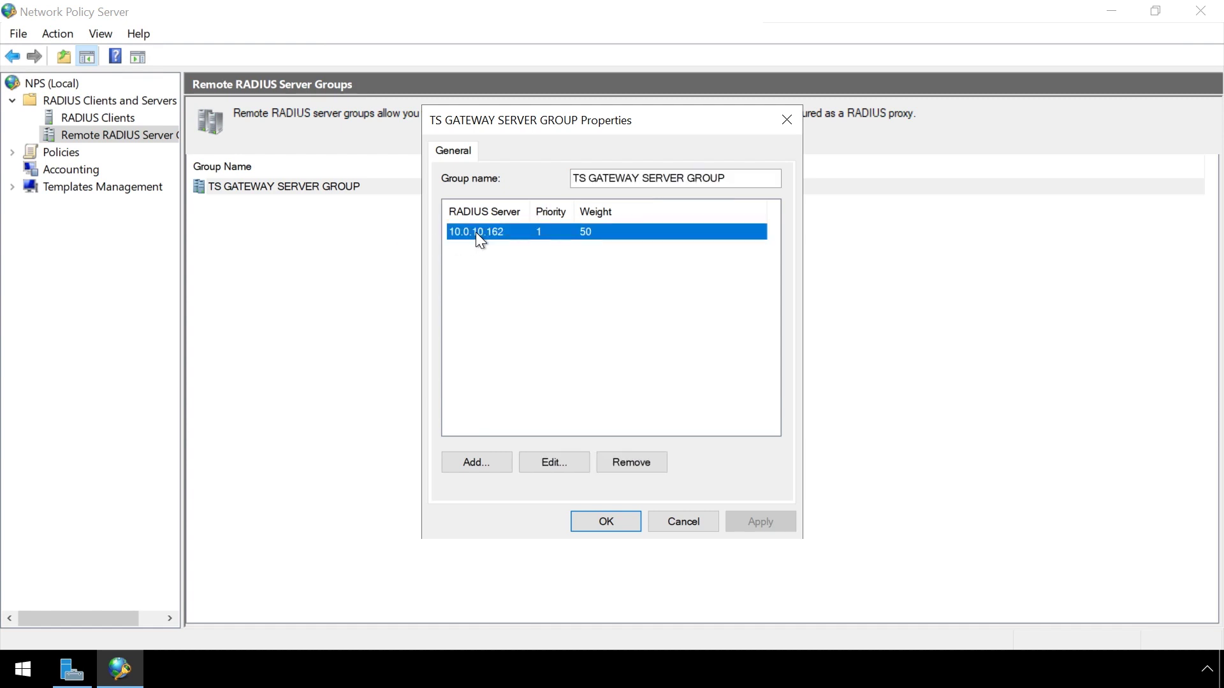
{"action": "left_click", "coordinate": [546, 462]}
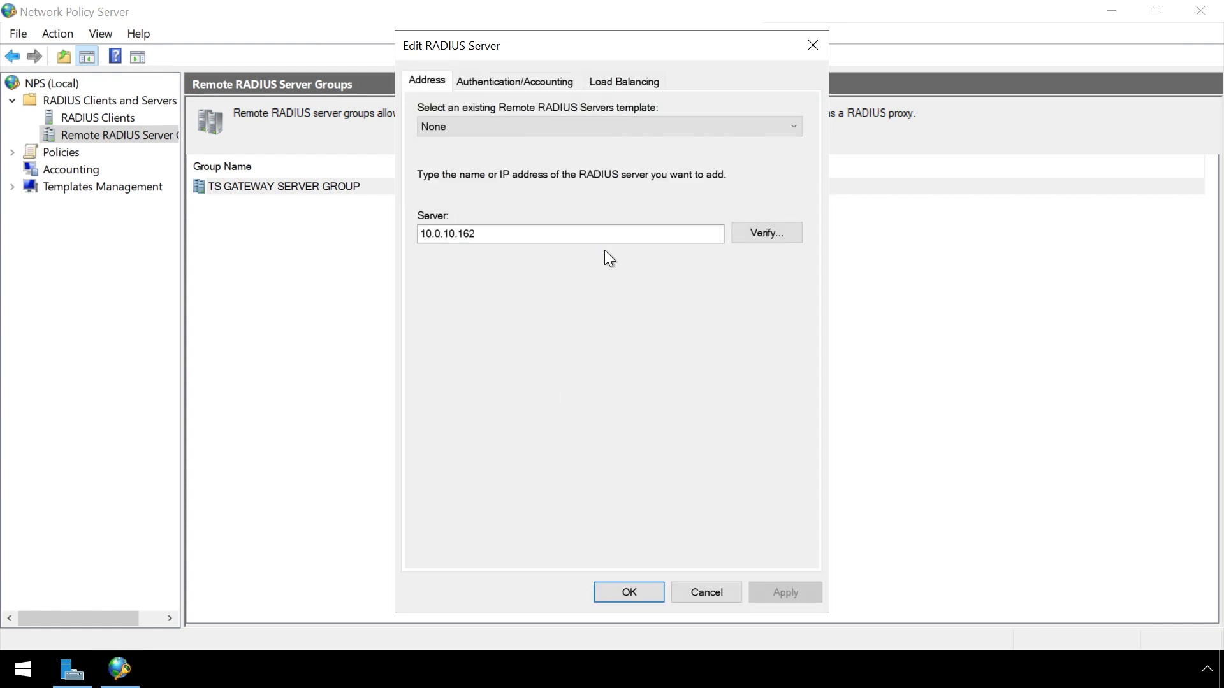
{"action": "left_click", "coordinate": [630, 77]}
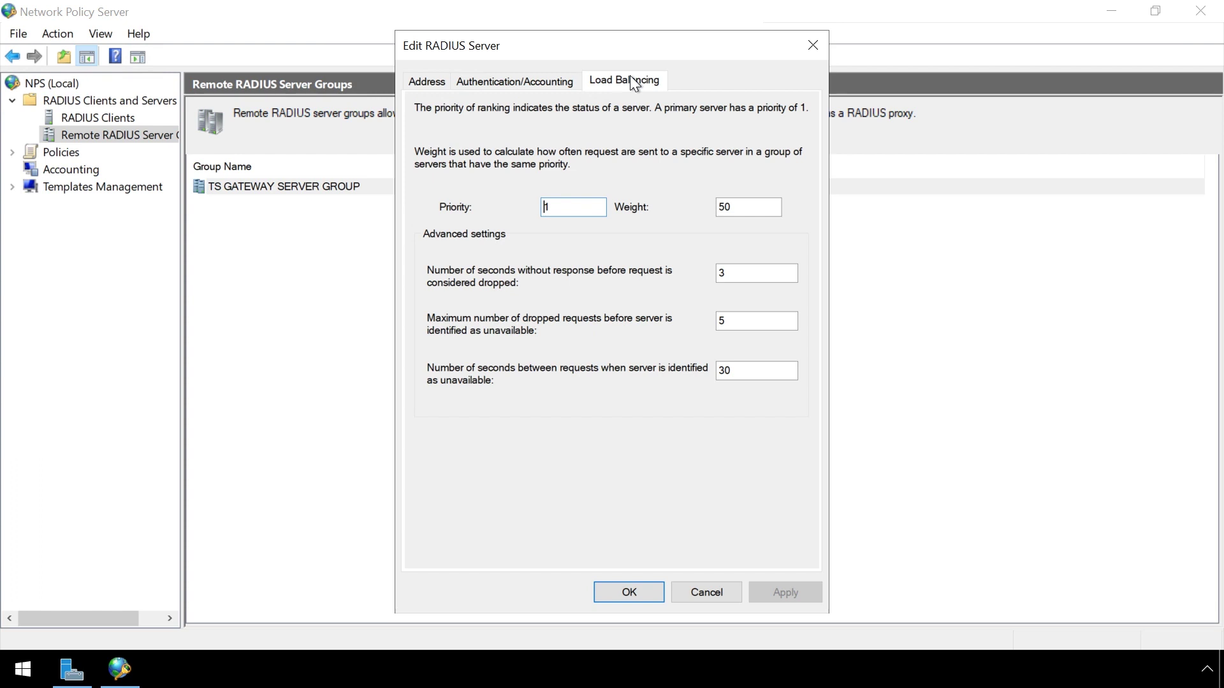
Set both the dropped-request and unavailable-server timeouts to 120 seconds and save the group
{"action": "left_click", "coordinate": [737, 275]}
{"action": "key", "text": "BackSpace"}
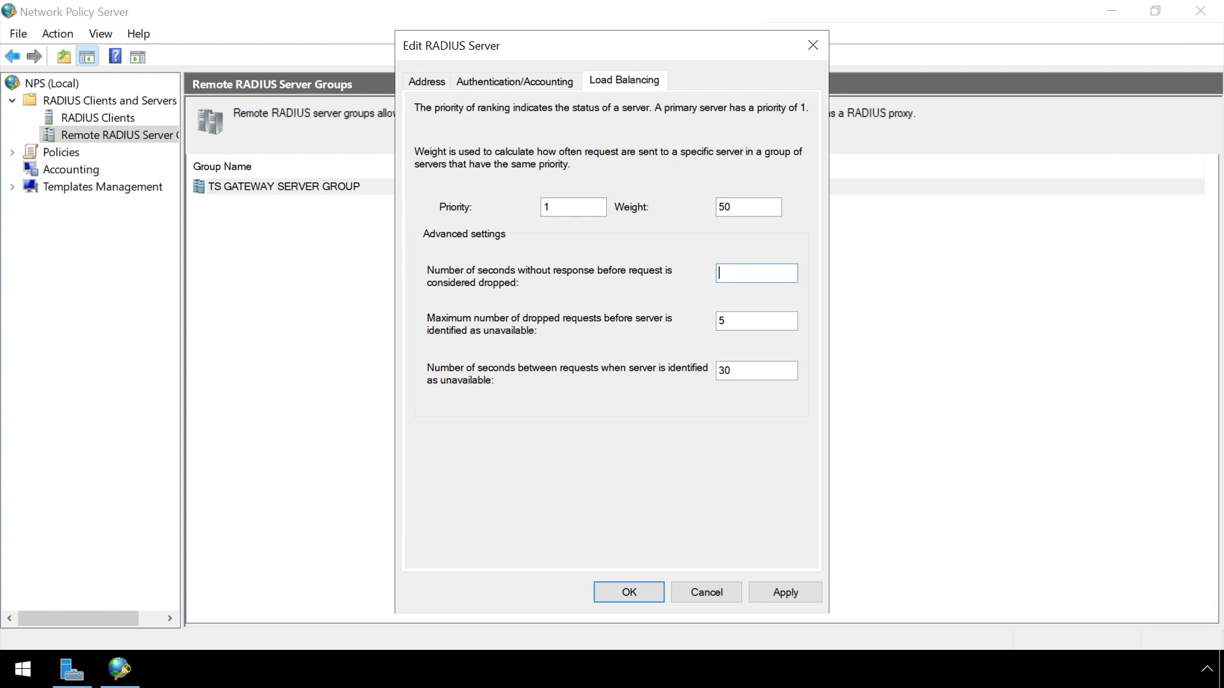
{"action": "type", "text": "120"}
{"action": "left_click", "coordinate": [743, 375]}
{"action": "key", "text": "BackSpace"}
{"action": "key", "text": "BackSpace"}
{"action": "type", "text": "120"}
{"action": "left_click", "coordinate": [784, 588]}
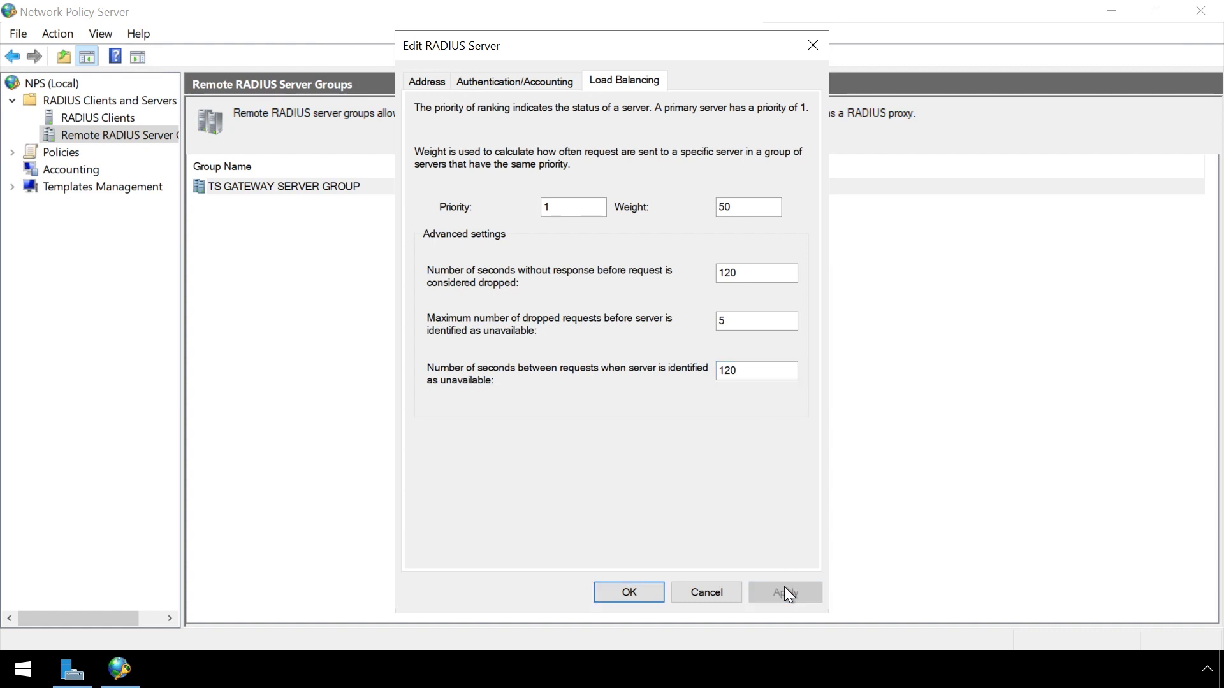
{"action": "left_click", "coordinate": [645, 594]}
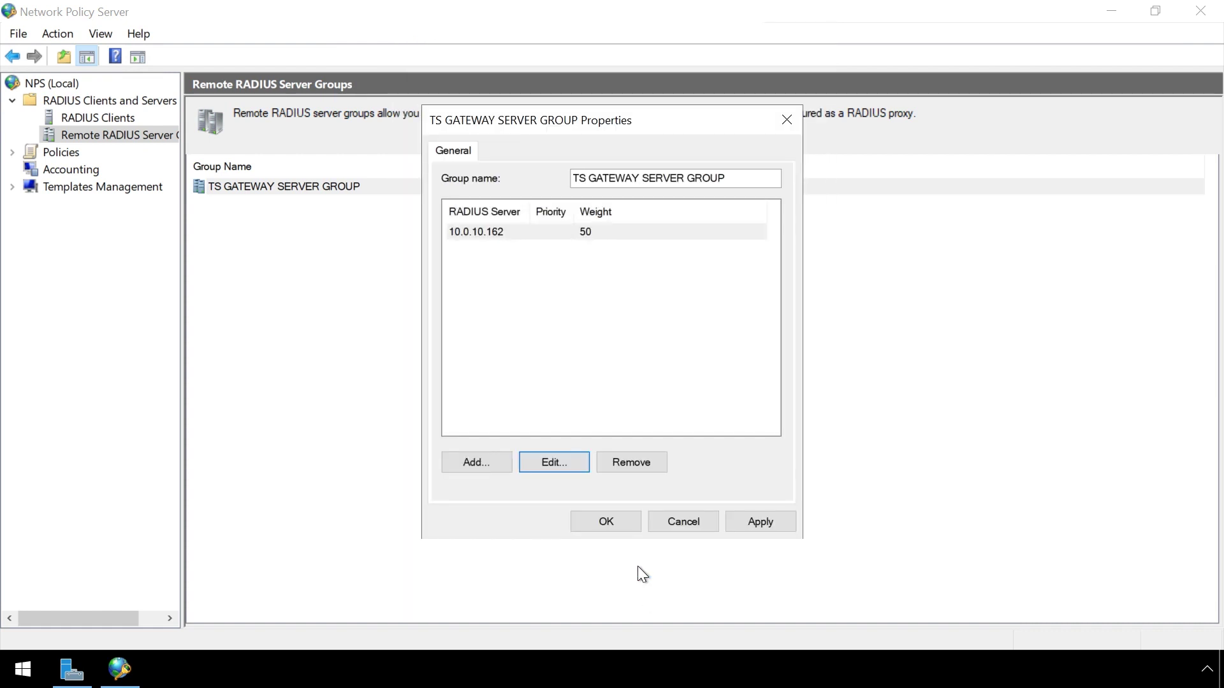
{"action": "left_click", "coordinate": [625, 522]}
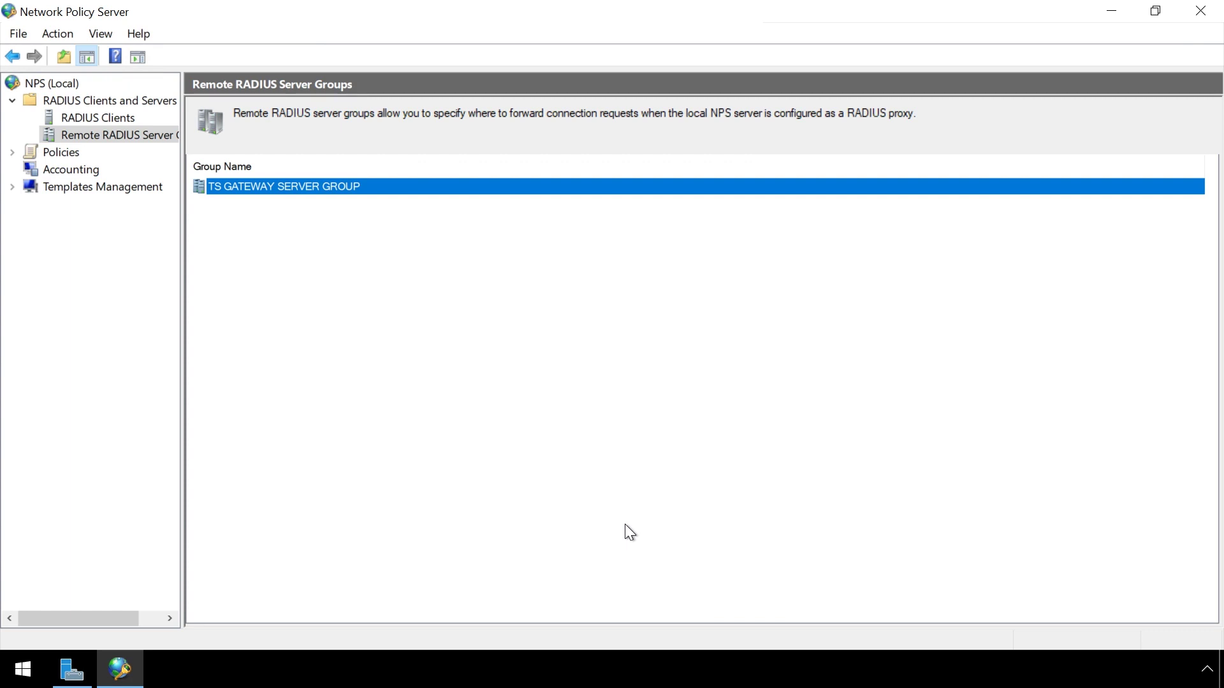
Verify TS GATEWAY AUTHORIZATION POLICY forwards authentication requests to TS GATEWAY SERVER GROUP
{"action": "left_click", "coordinate": [12, 153]}
{"action": "left_click", "coordinate": [114, 168]}
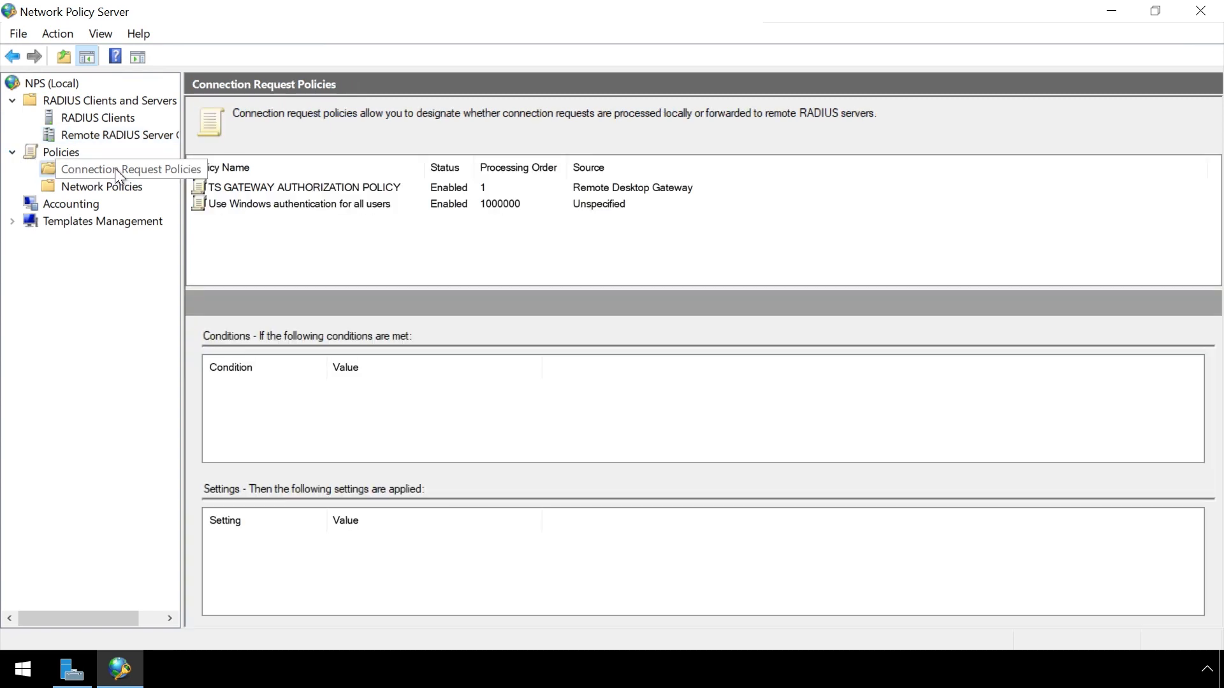
{"action": "left_click", "coordinate": [337, 188]}
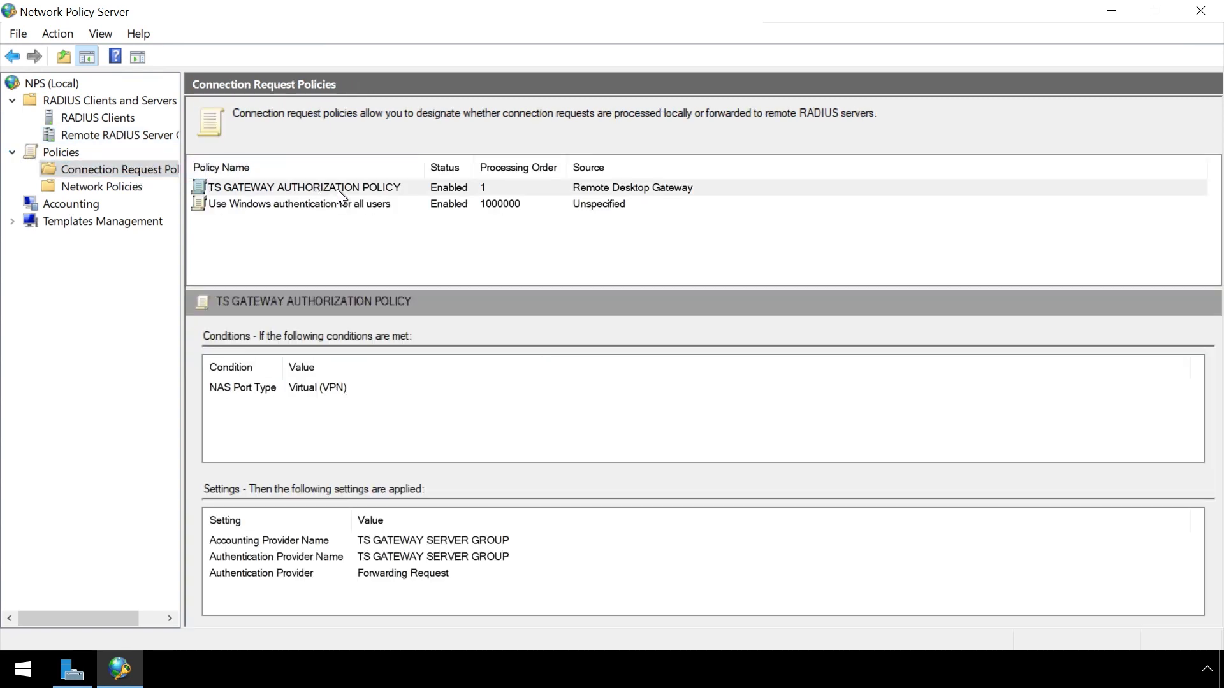
{"action": "left_click", "coordinate": [337, 188]}
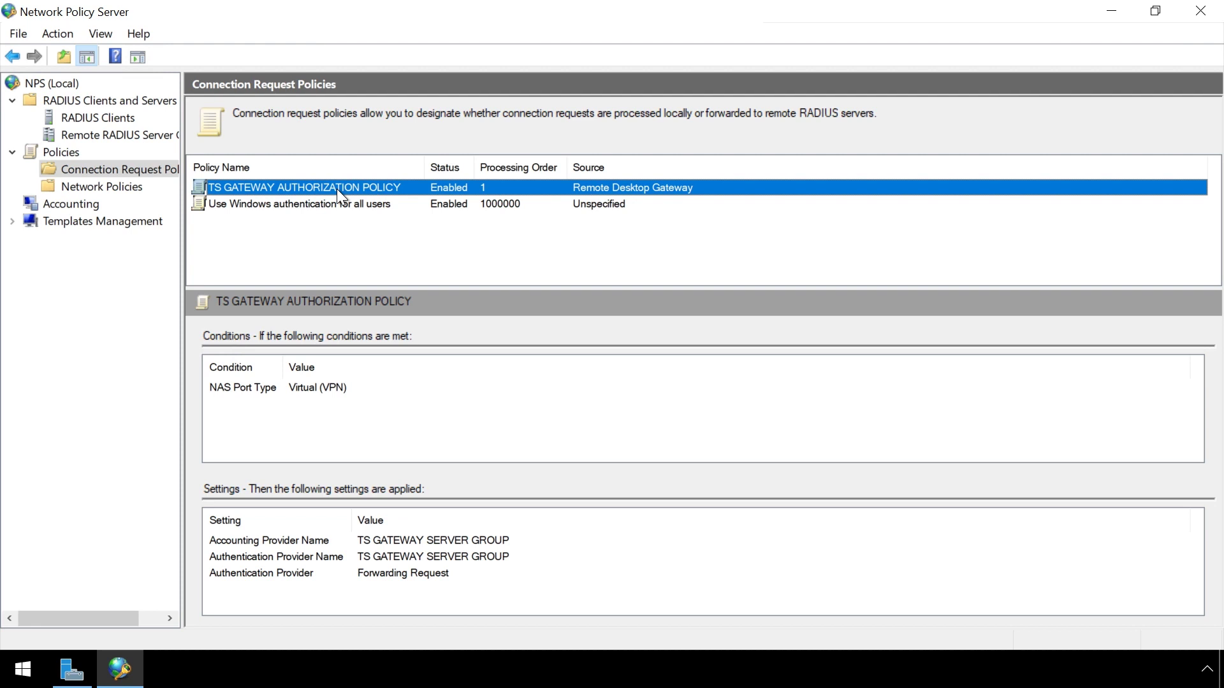
{"action": "right_click", "coordinate": [336, 188]}
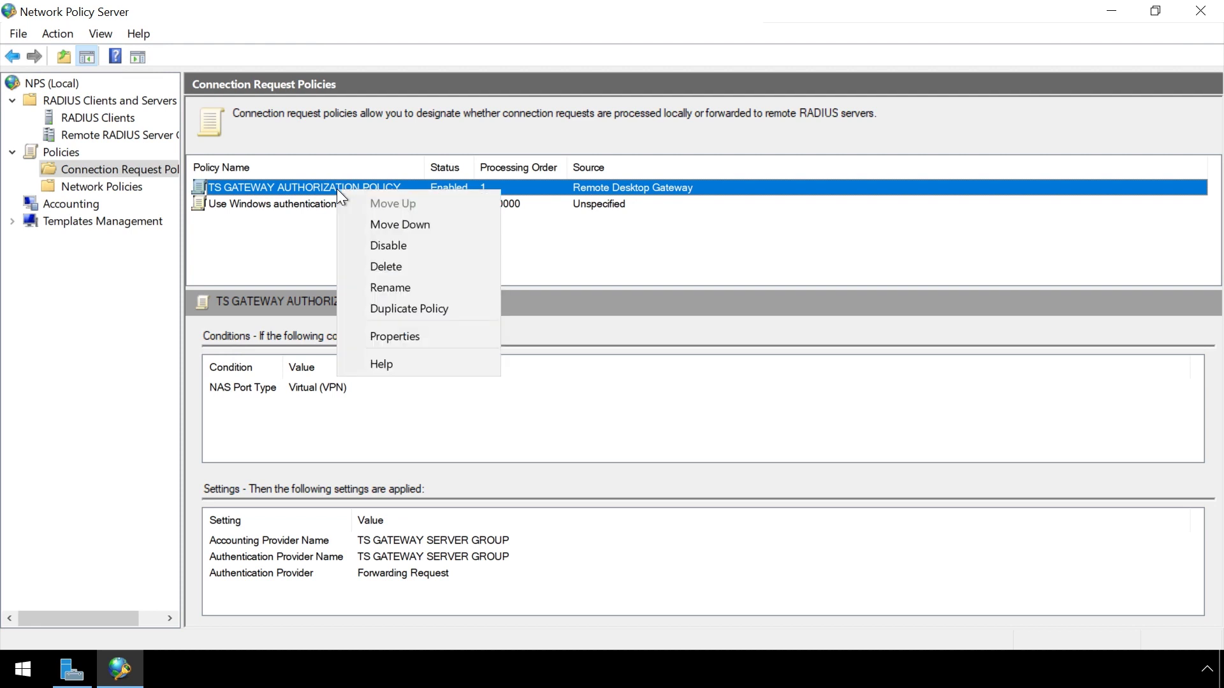
{"action": "left_click", "coordinate": [408, 337]}
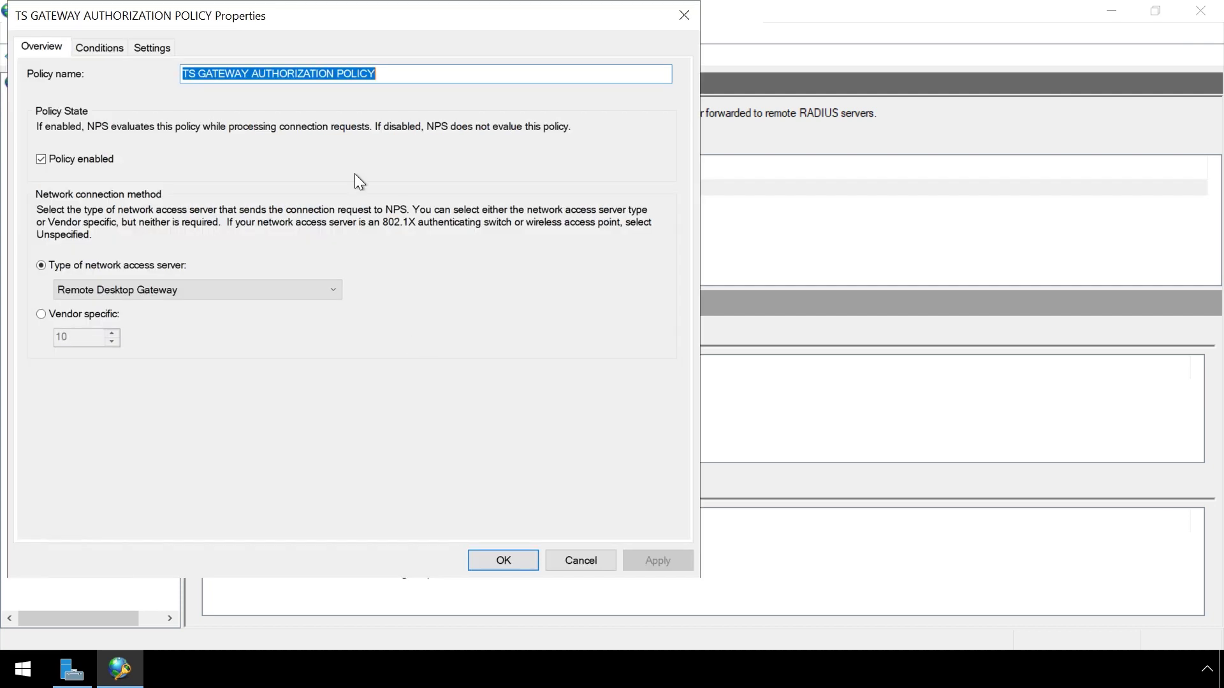
{"action": "left_click", "coordinate": [155, 48]}
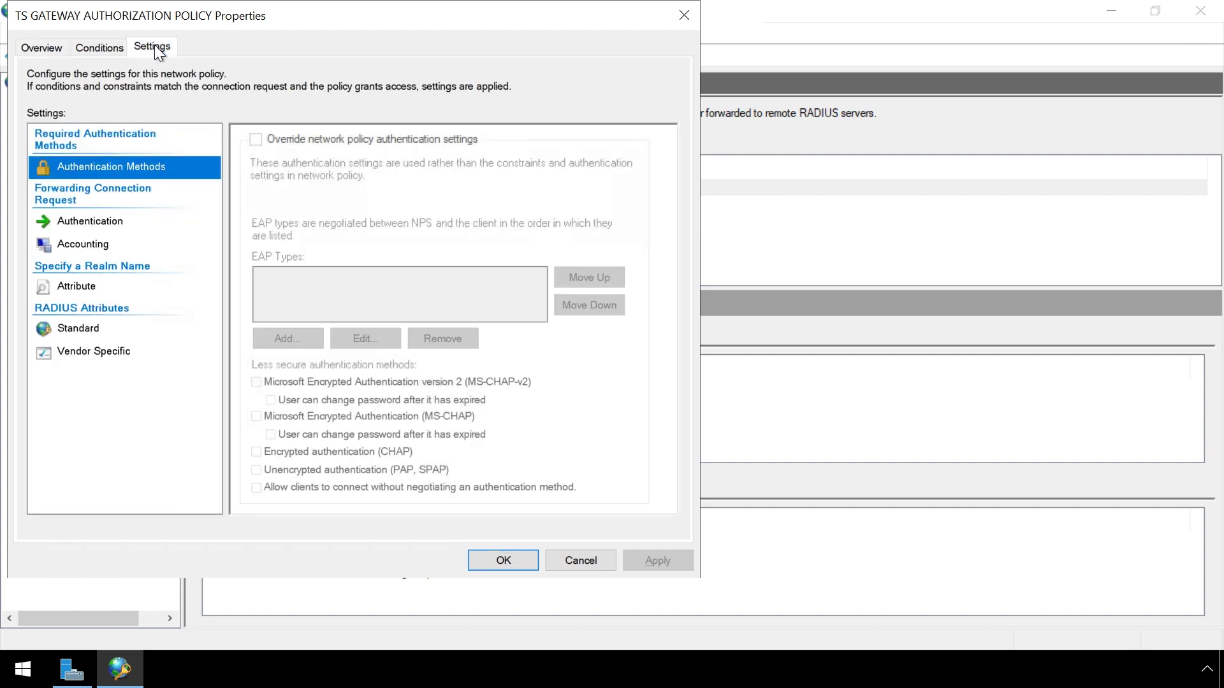
{"action": "left_click", "coordinate": [115, 227]}
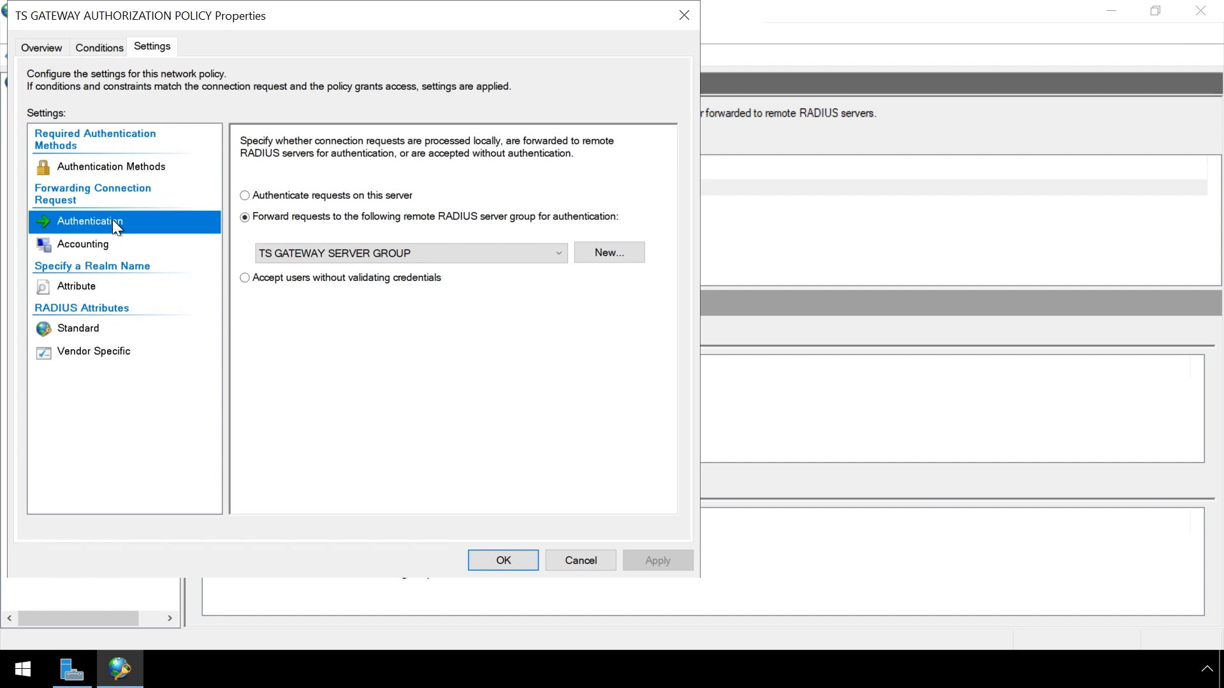
{"action": "left_click", "coordinate": [504, 561]}
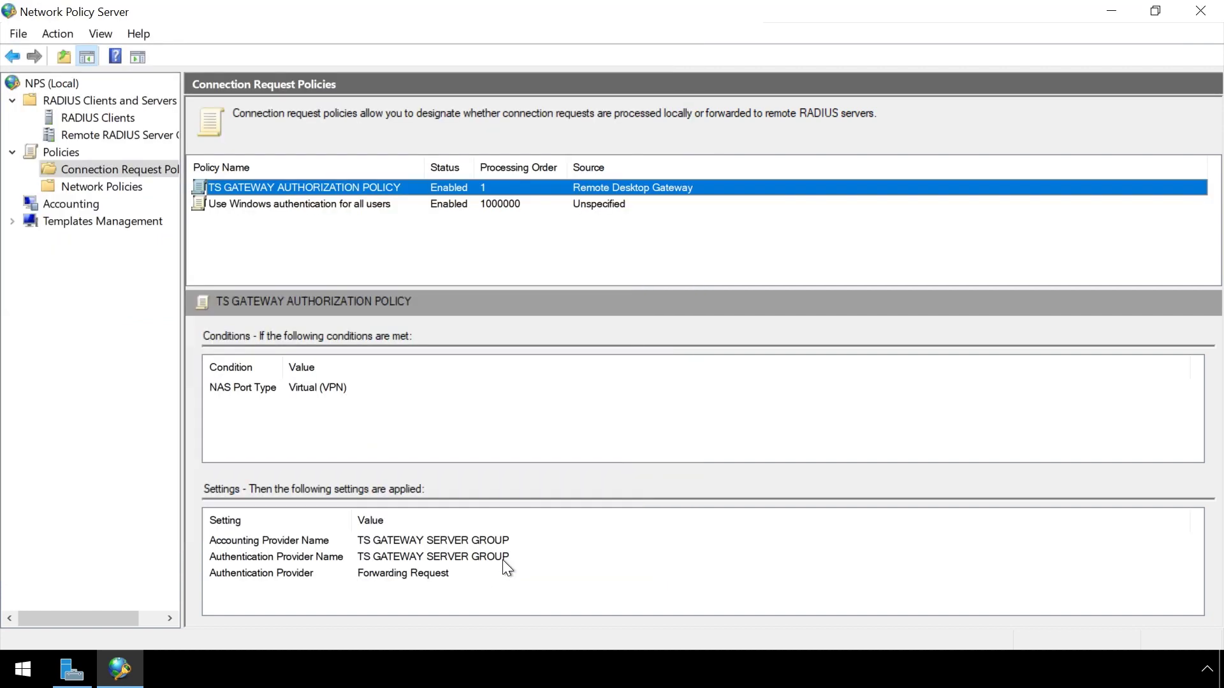
Append '|CA' to RDG_CAP_AllUsers' Called Station ID condition, making it UserAuthType:(PW|CA)
{"action": "left_click", "coordinate": [129, 191]}
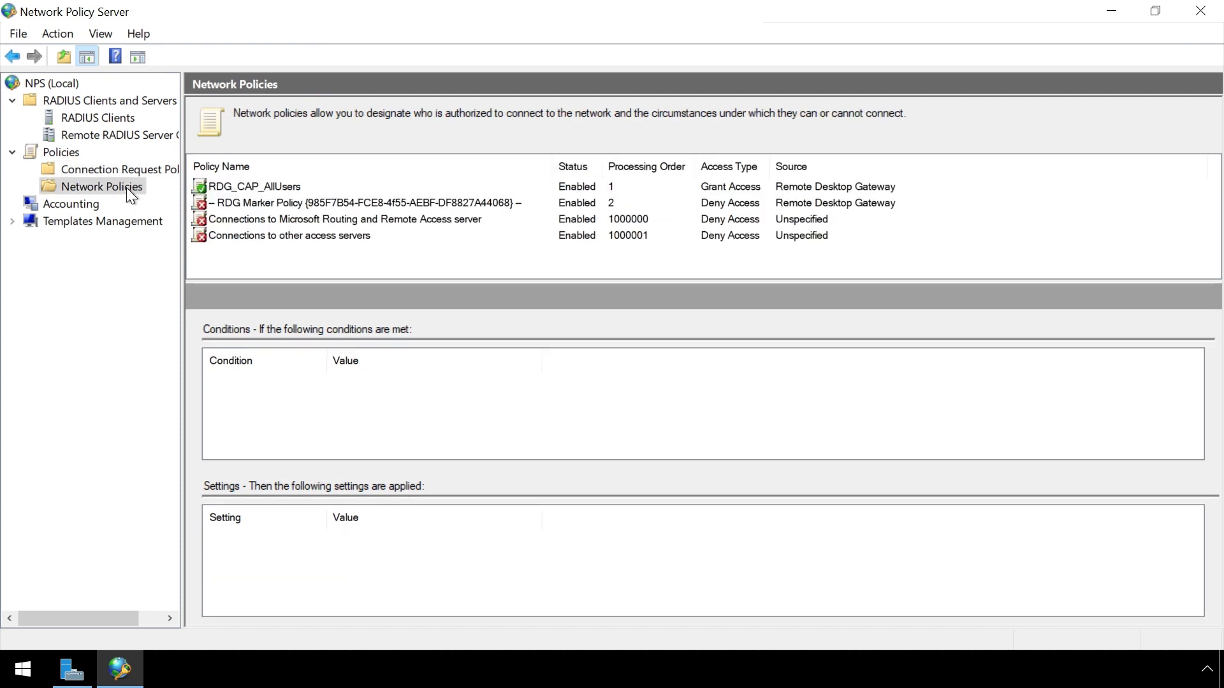
{"action": "right_click", "coordinate": [269, 186]}
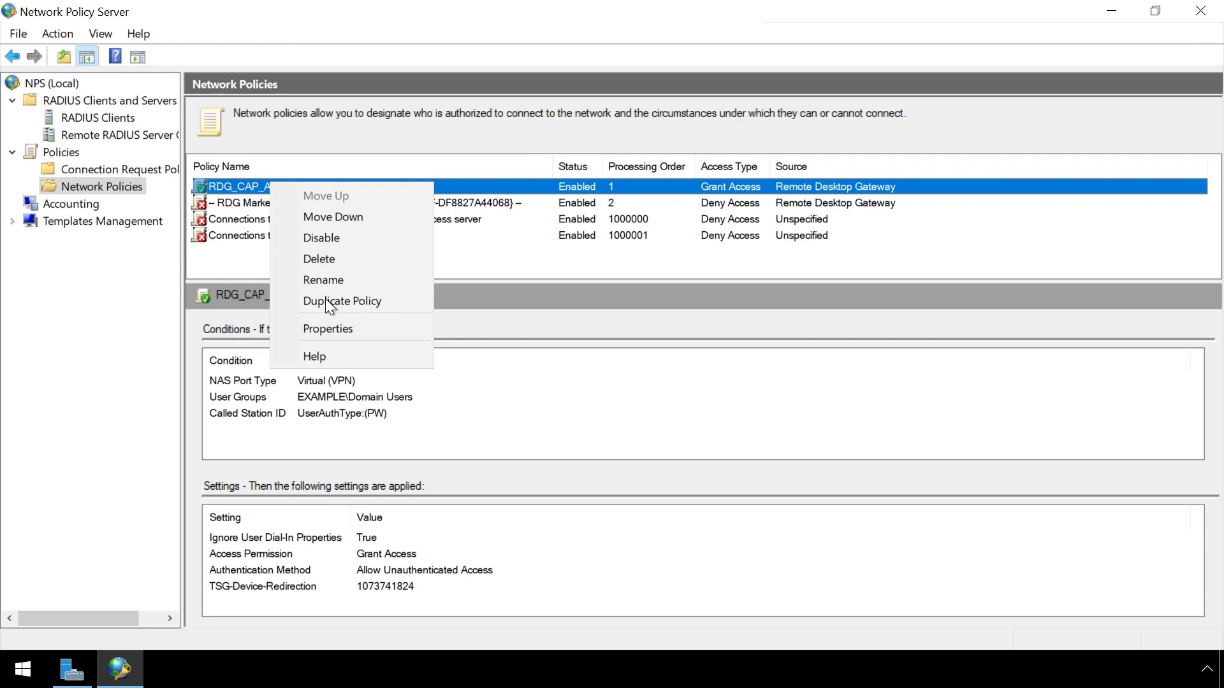
{"action": "left_click", "coordinate": [340, 327]}
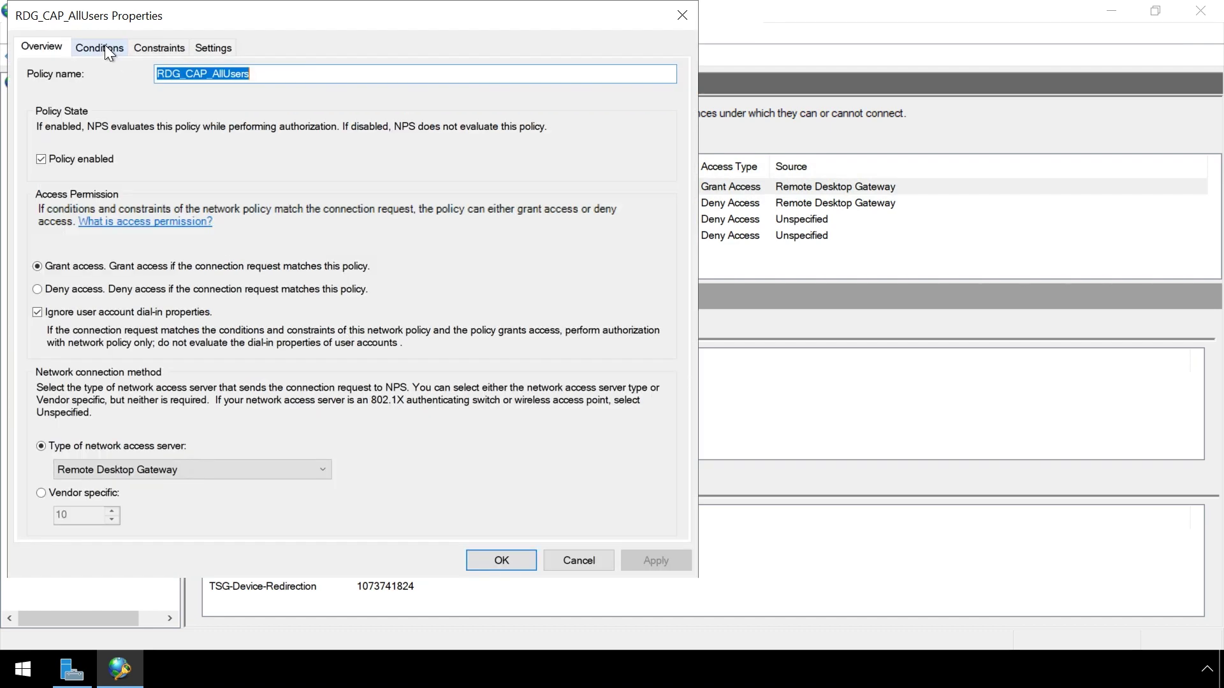
{"action": "left_click", "coordinate": [102, 48]}
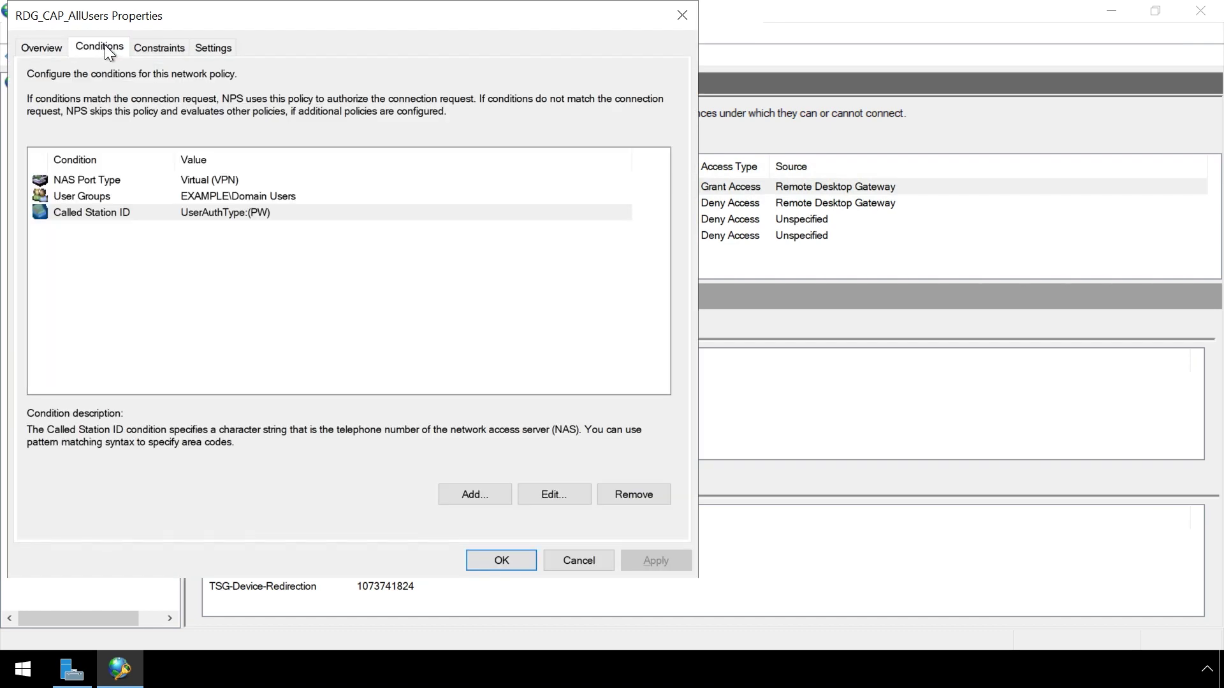
{"action": "left_click", "coordinate": [260, 220]}
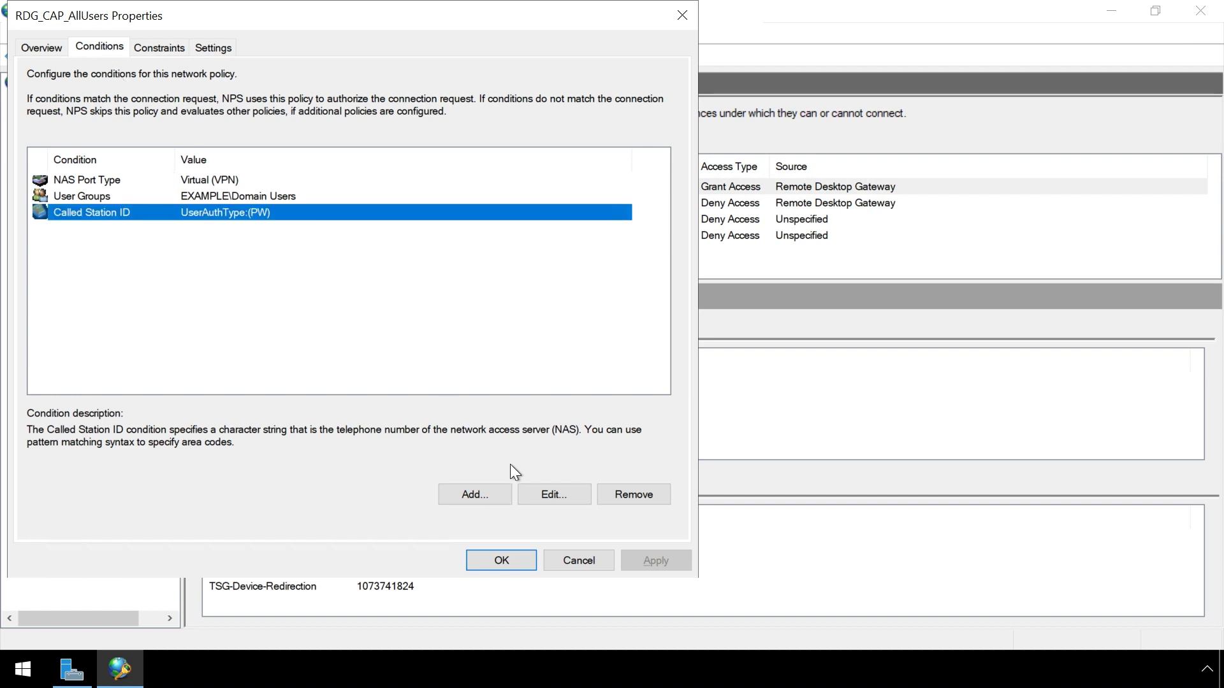
{"action": "left_click", "coordinate": [556, 491]}
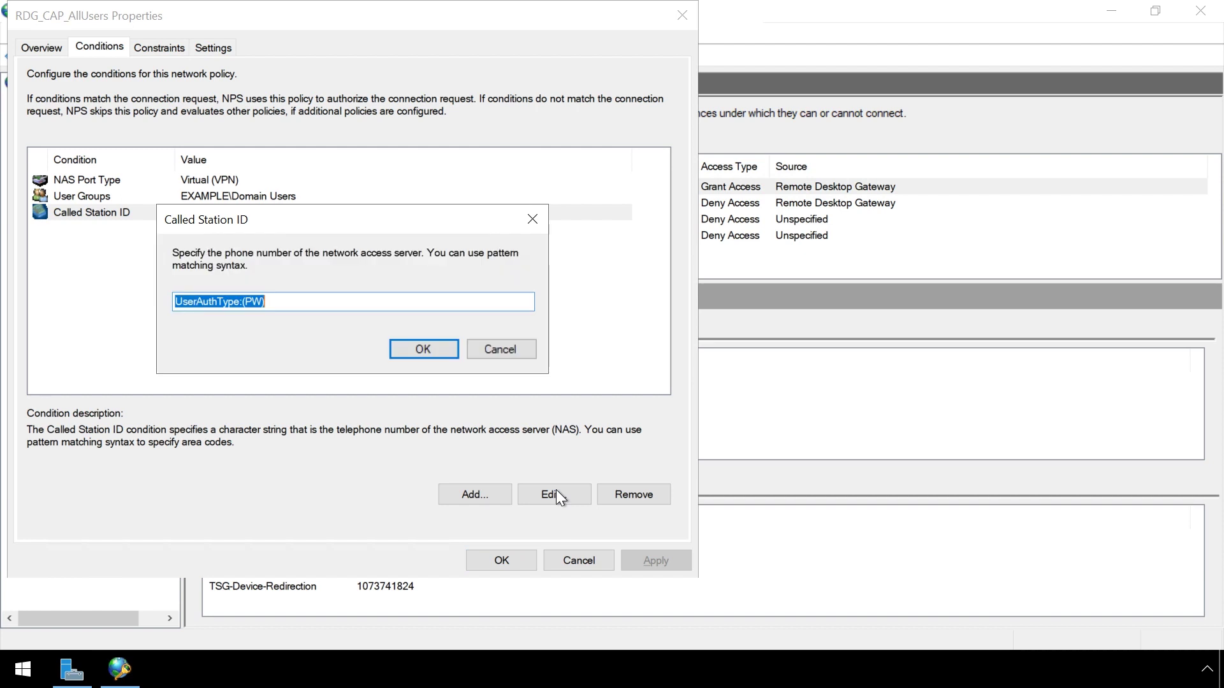
{"action": "left_click", "coordinate": [294, 302]}
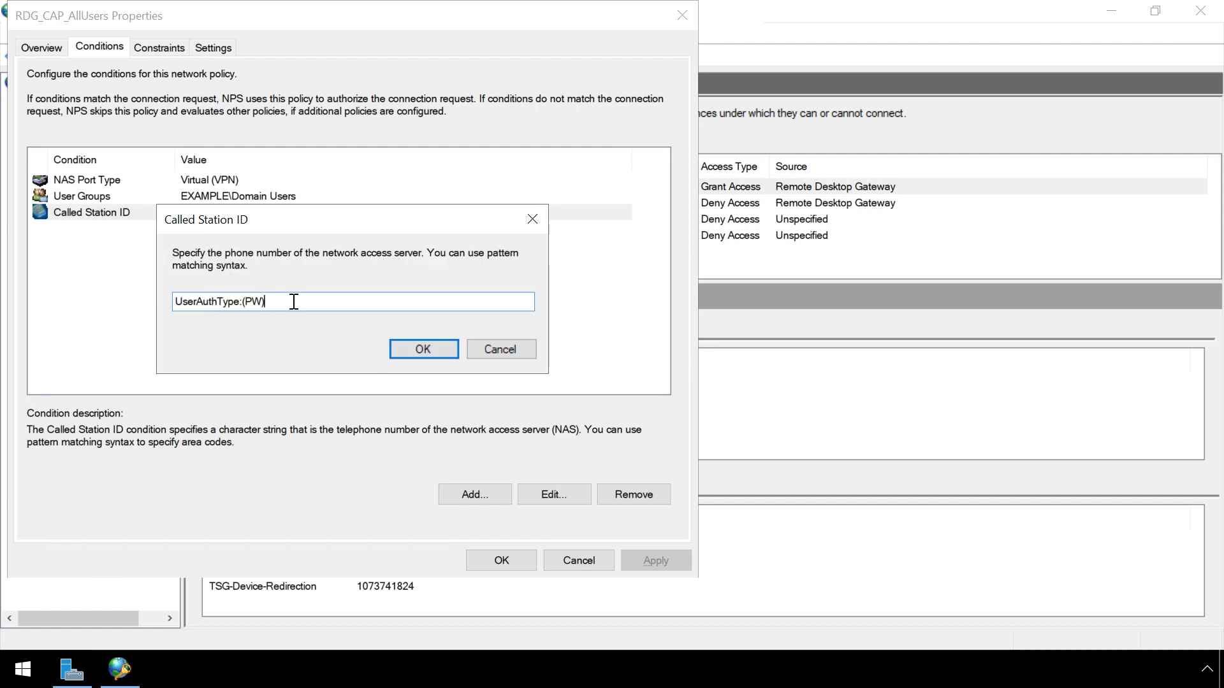
{"action": "type", "text": "|CA"}
{"action": "left_click", "coordinate": [418, 345]}
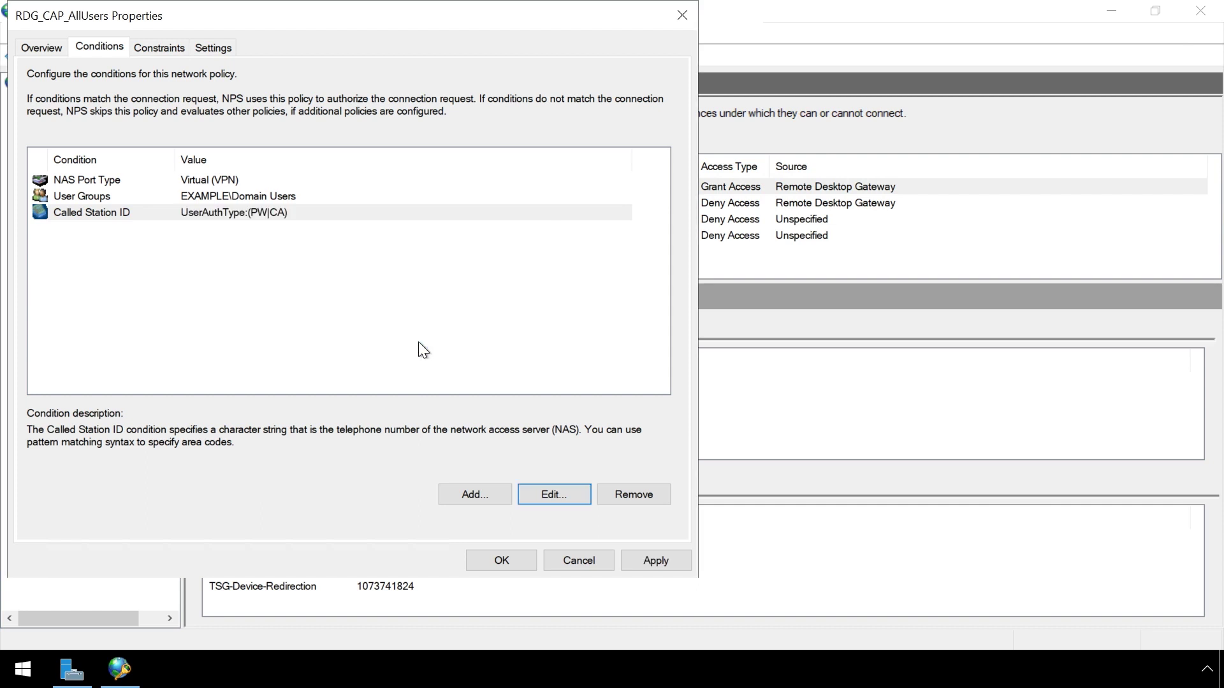
{"action": "left_click", "coordinate": [501, 560]}
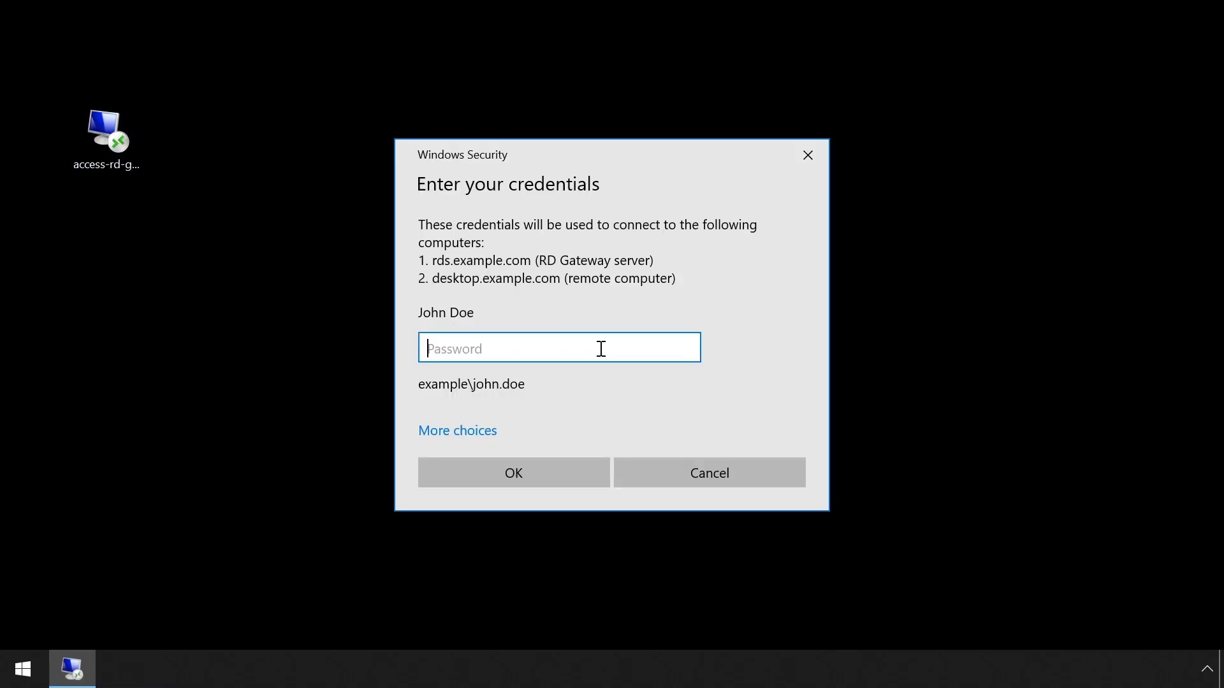
Enter the account password in Windows Security and submit it to connect to desktop.example.com
{"action": "type", "text": "••••••"}
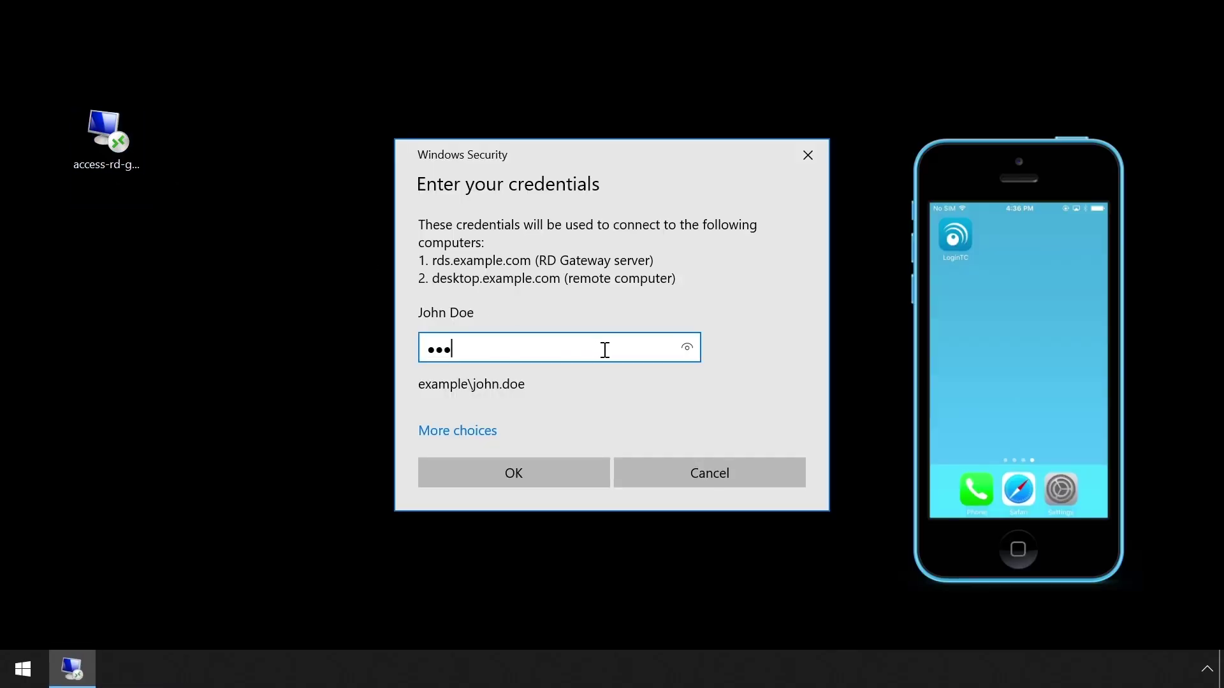
{"action": "type", "text": "••"}
{"action": "left_click", "coordinate": [558, 471]}
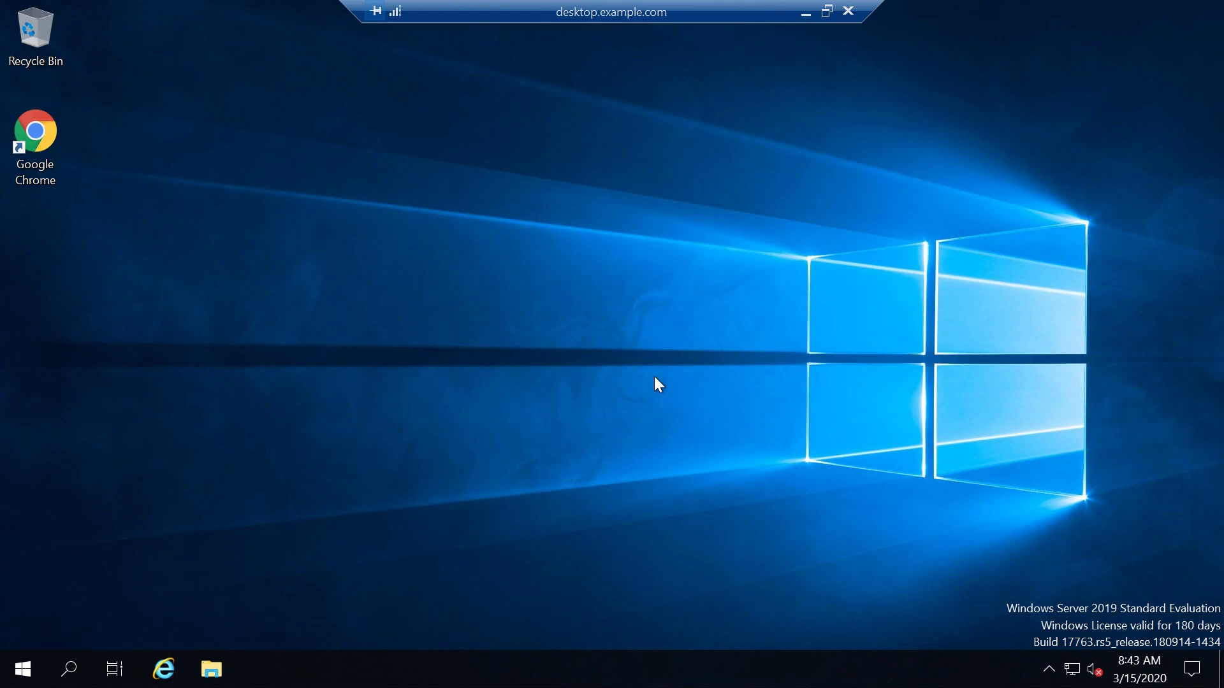
Launch Remote Desktop Connection by running mstsc from the Start menu
{"action": "left_click", "coordinate": [31, 667]}
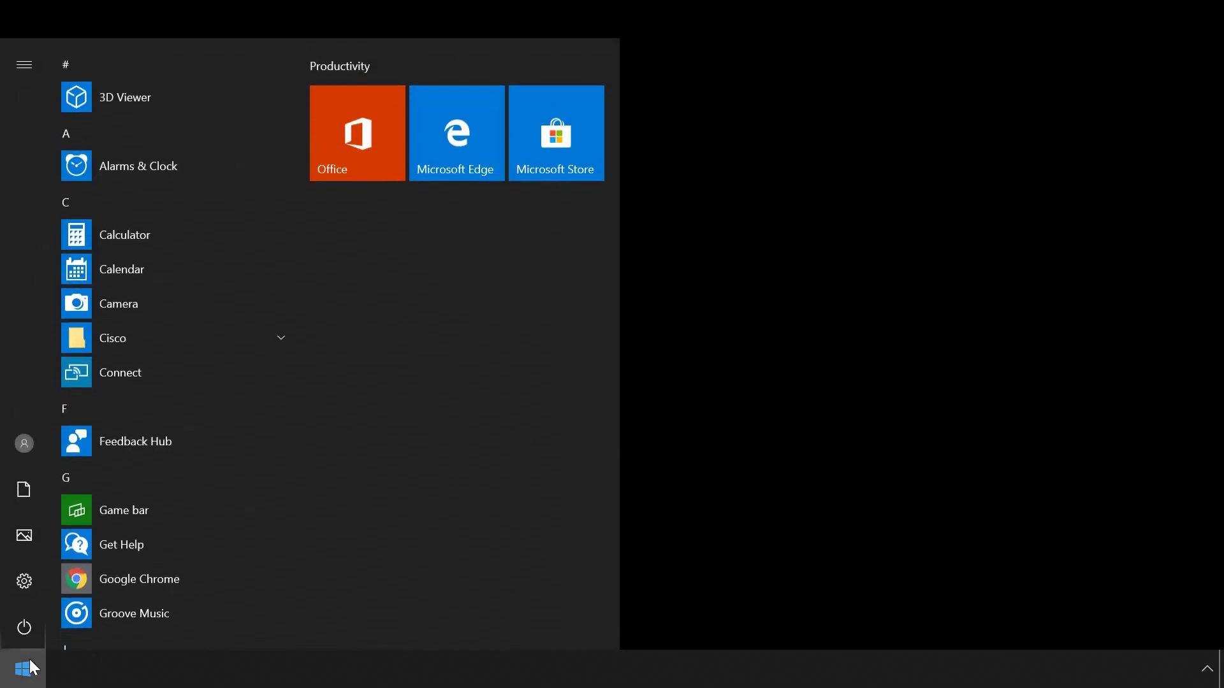
{"action": "type", "text": "mstsc"}
{"action": "key", "text": "Return"}
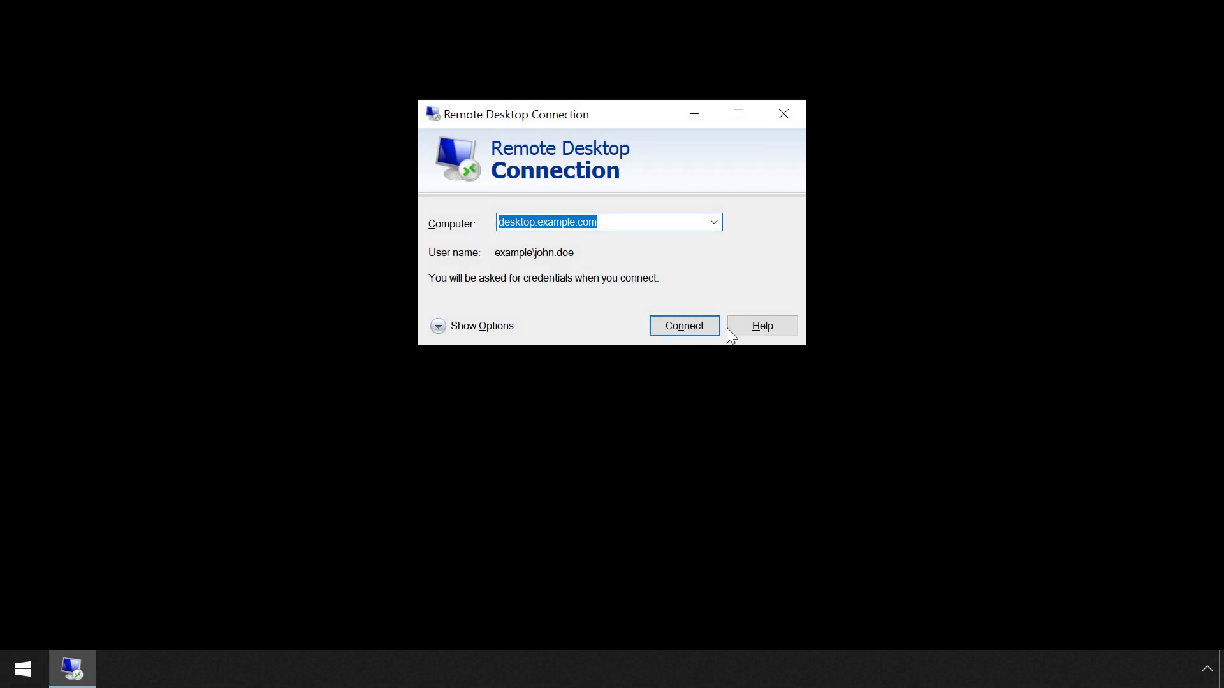
Connect to desktop.example.com again, submitting the account password
{"action": "left_click", "coordinate": [702, 322]}
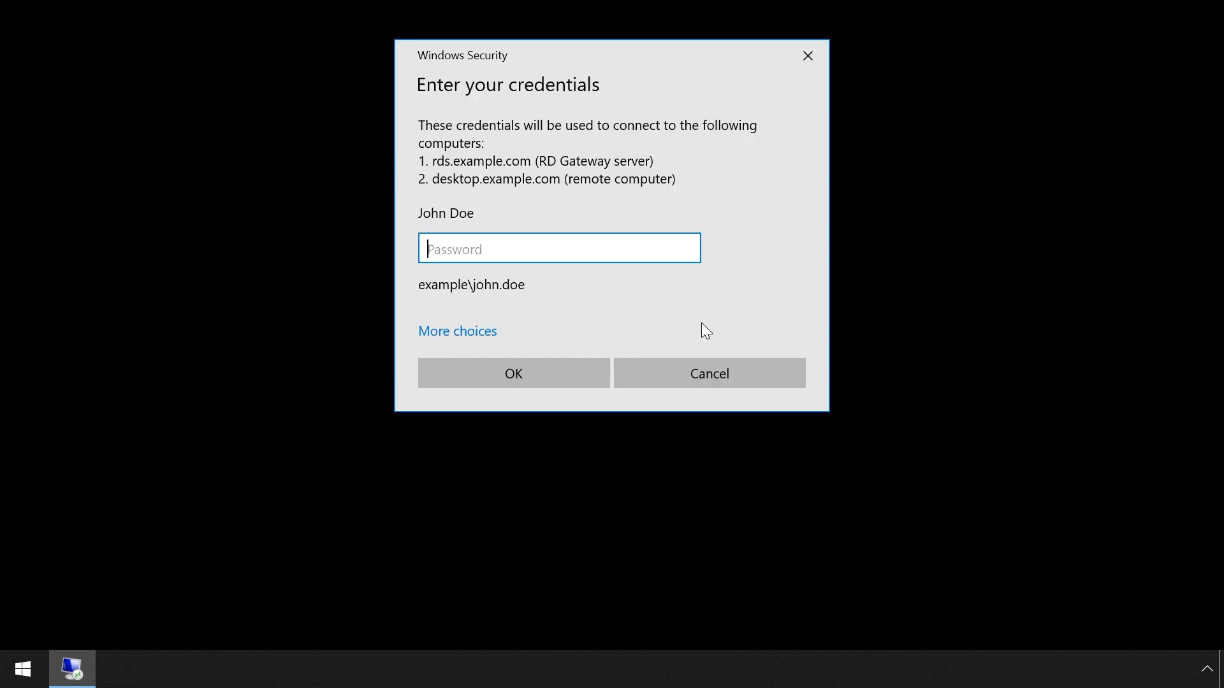
{"action": "type", "text": "••••••••"}
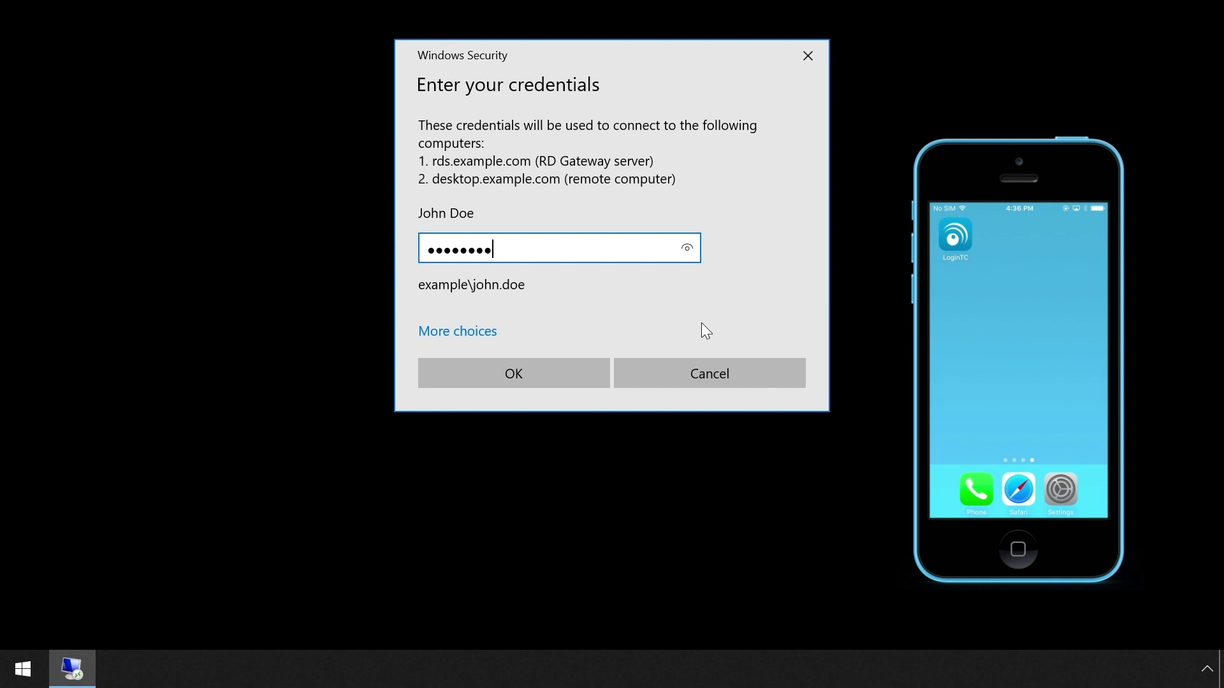
{"action": "left_click", "coordinate": [576, 375]}
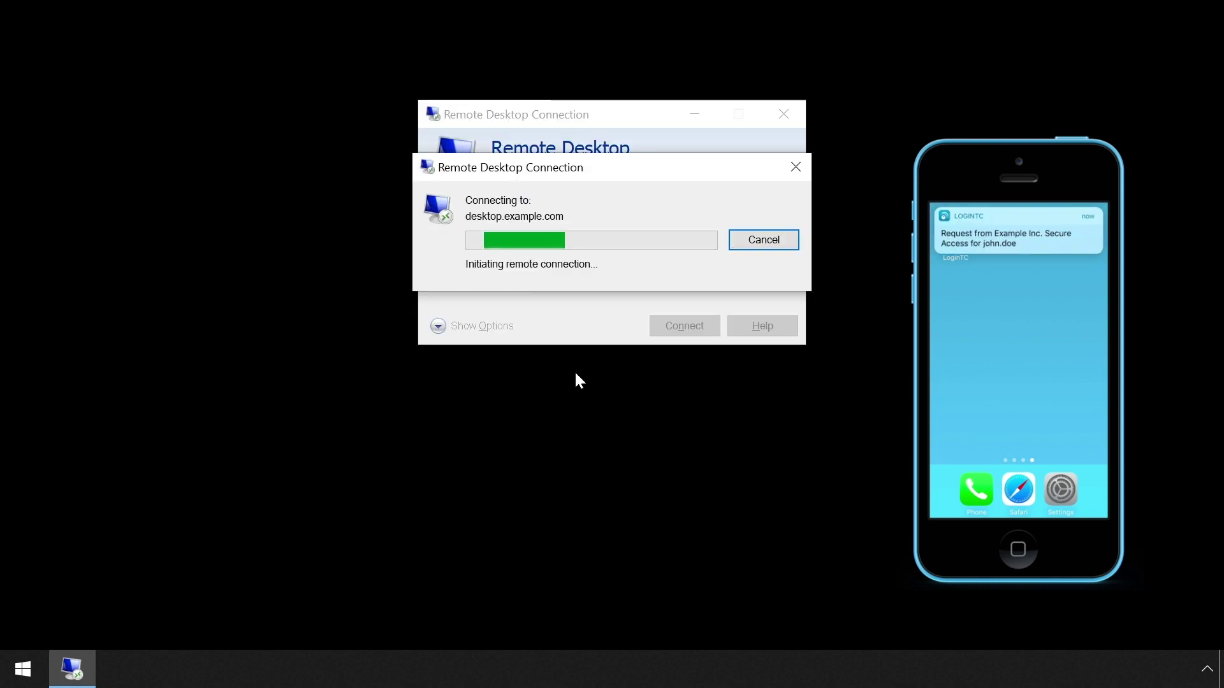